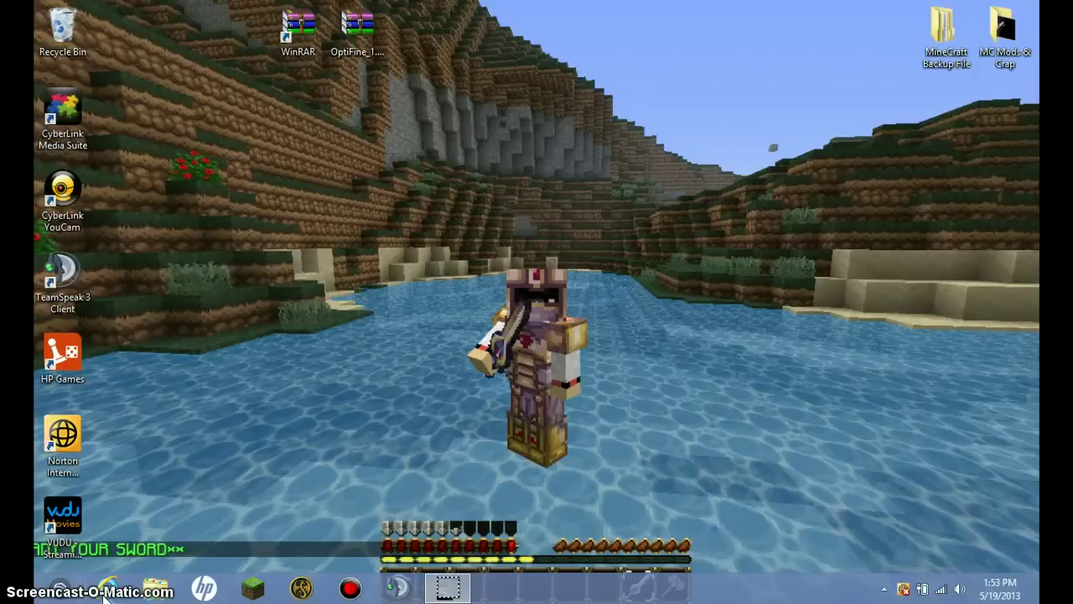
pyautogui.click(106, 591)
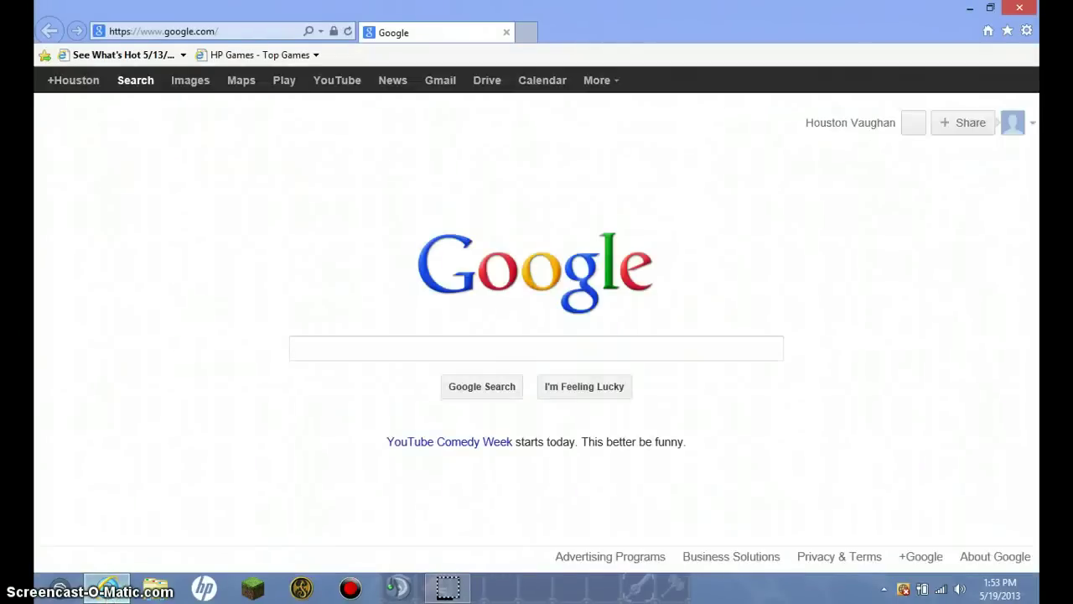
pyautogui.click(242, 28)
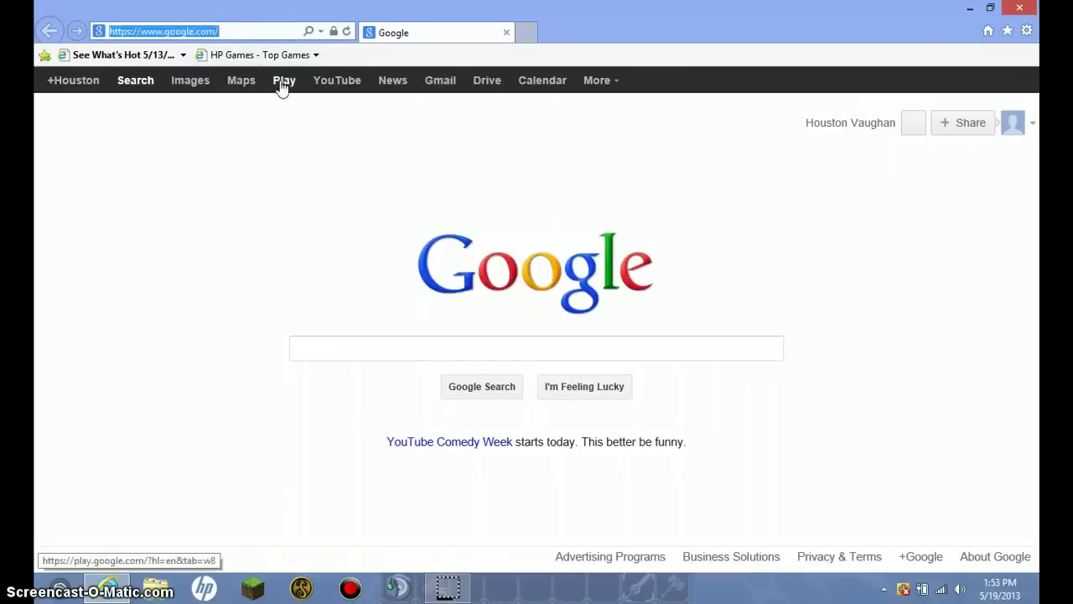
pyautogui.press('BackSpace')
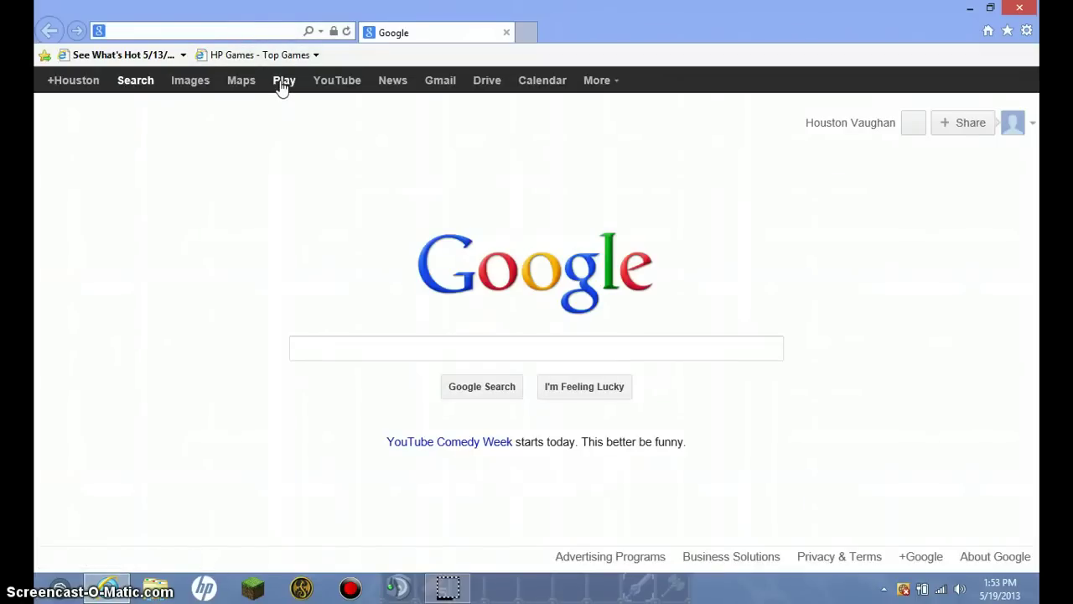
pyautogui.write('youtube.com/')
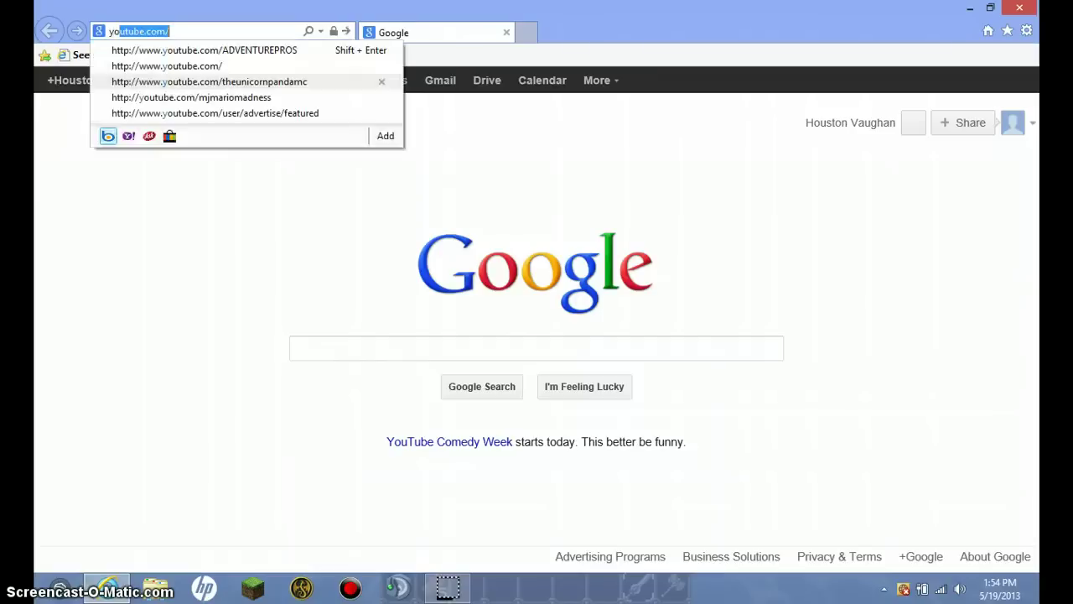
pyautogui.click(282, 52)
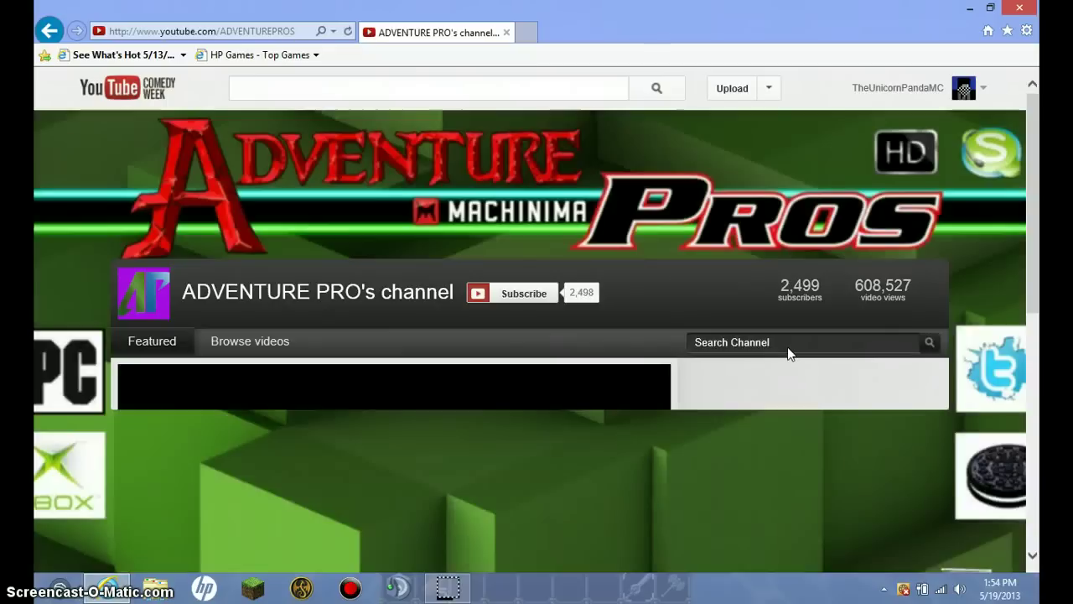
# Search the channel for "Super Heroes" and open the Superheroes Unlimited Mod video from the results
pyautogui.click(771, 342)
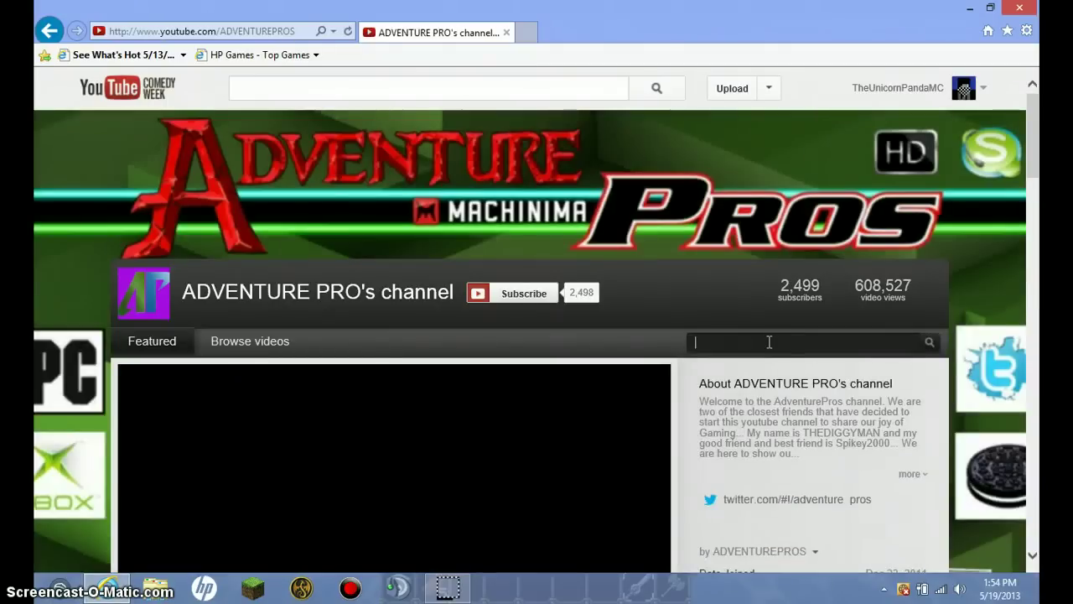
pyautogui.write('Super Heroes')
pyautogui.press('Return')
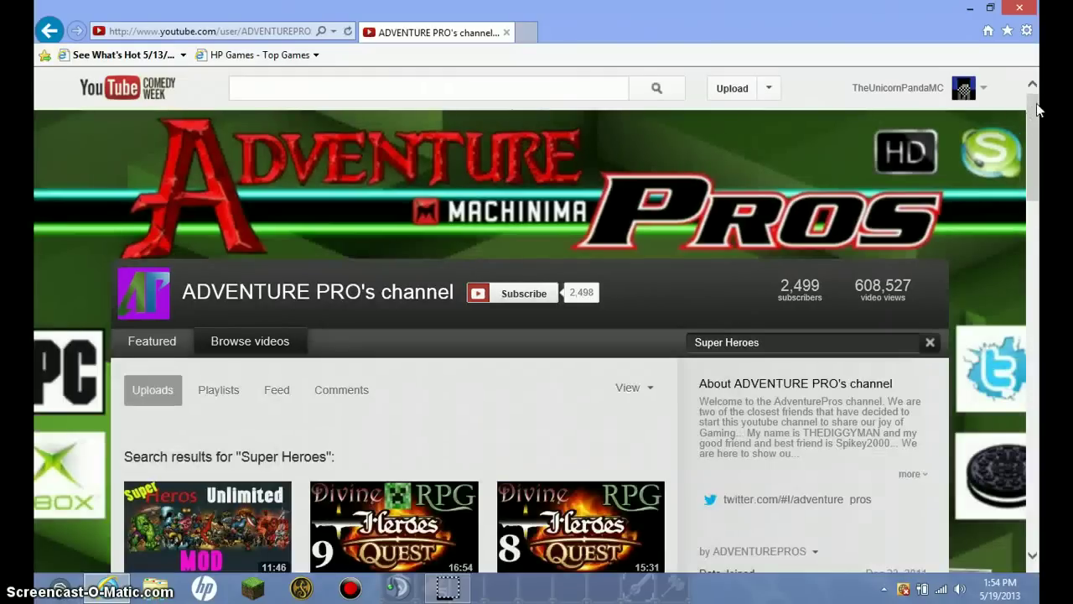
pyautogui.scroll(-2, 1035, 117)
pyautogui.click(203, 407)
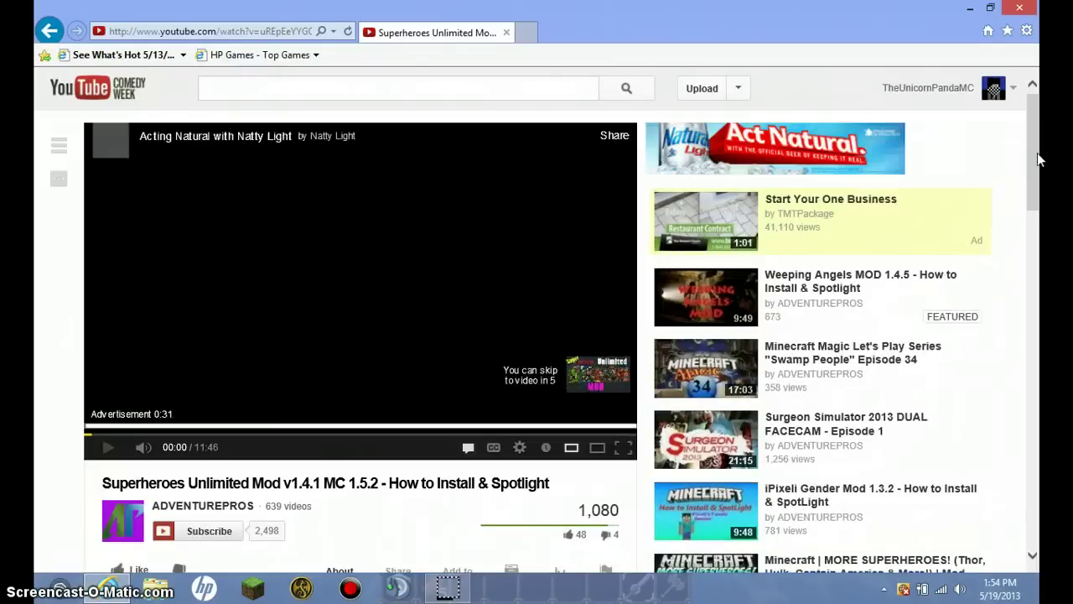
pyautogui.moveTo(1036, 133); pyautogui.dragTo(998, 148)
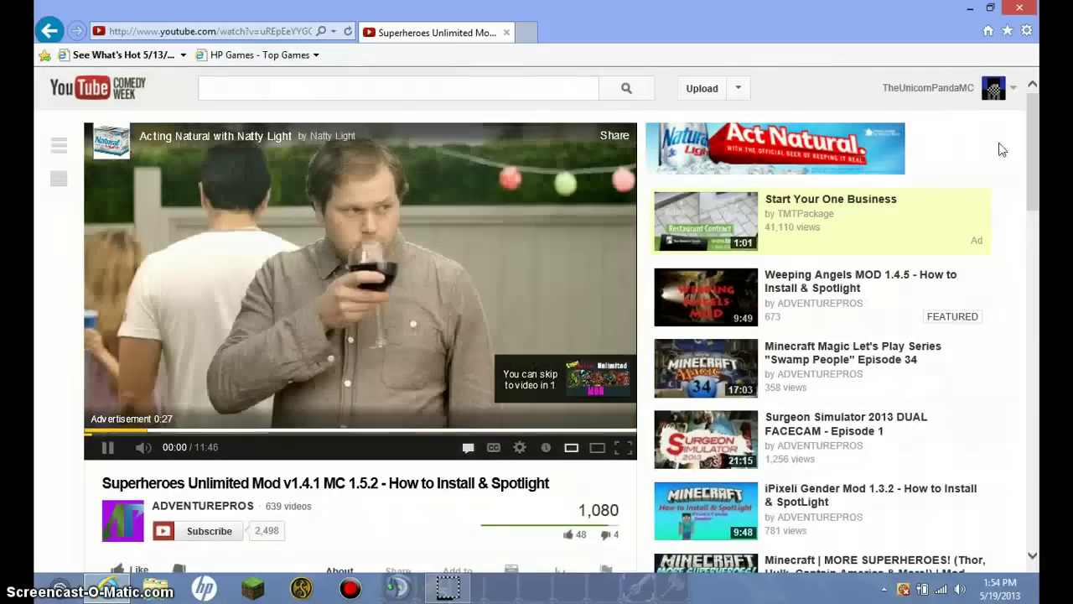
pyautogui.click(383, 235)
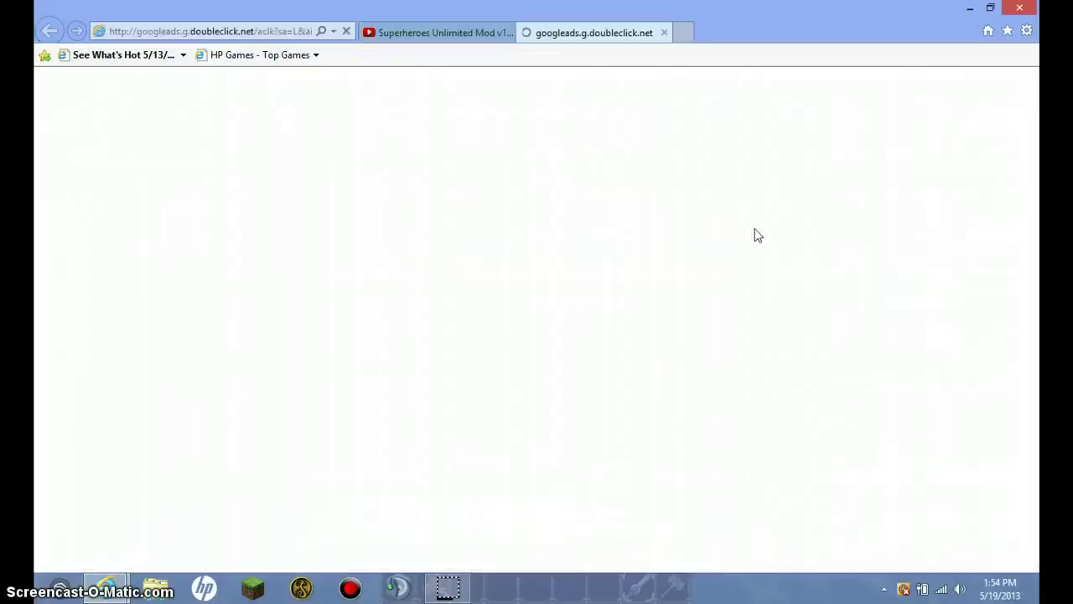
pyautogui.click(665, 34)
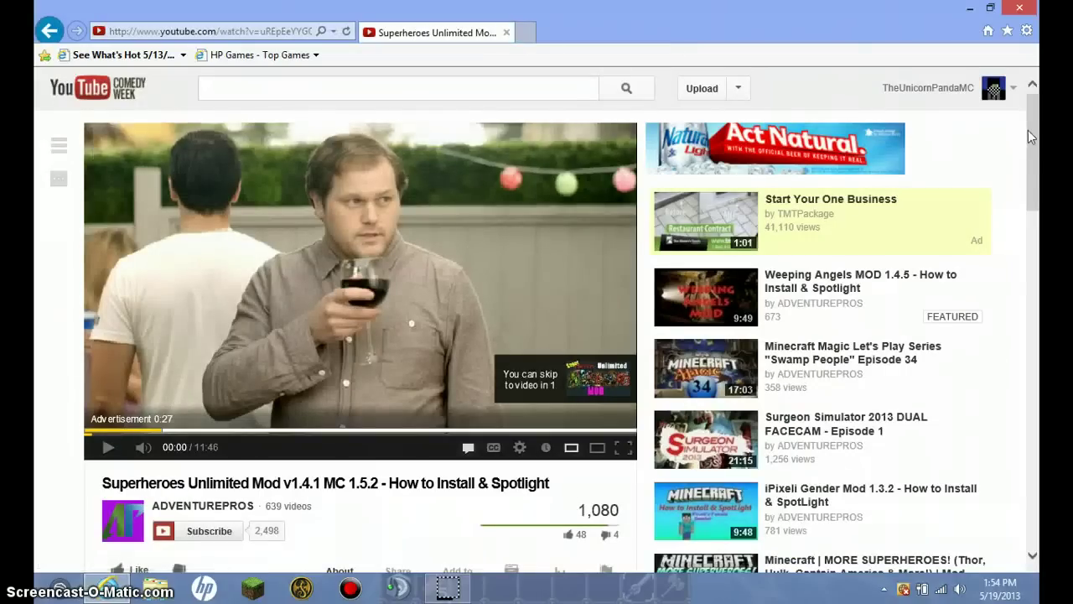
# Expand the video description and open the Minecraft Forum link listed under Superheroes Unlimited Mod 1.5.1
pyautogui.moveTo(1032, 138); pyautogui.dragTo(1027, 207)
pyautogui.click(360, 330)
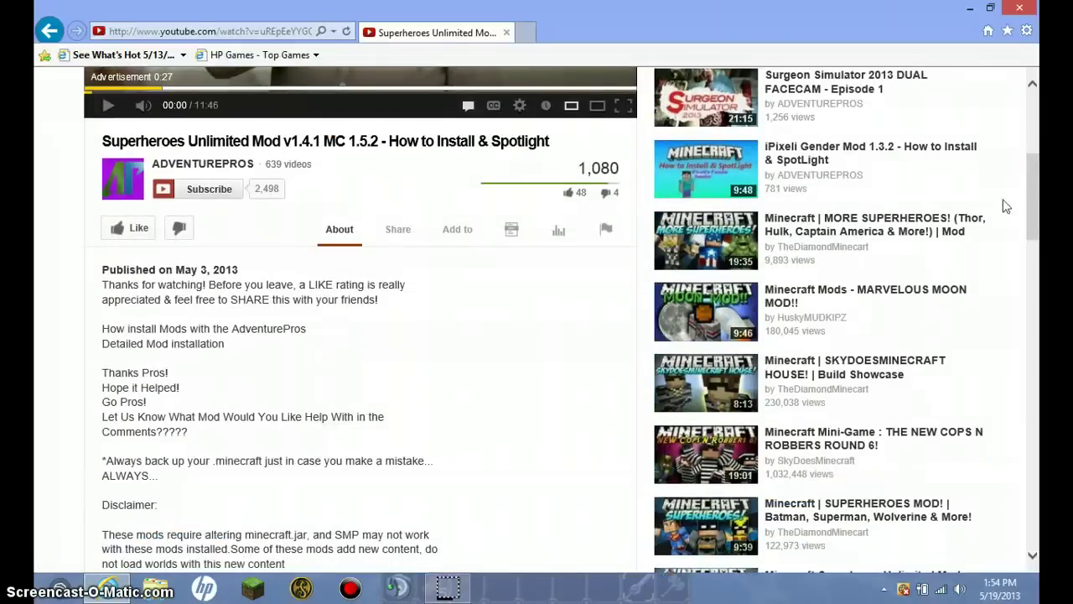
pyautogui.moveTo(1029, 173); pyautogui.dragTo(1024, 300)
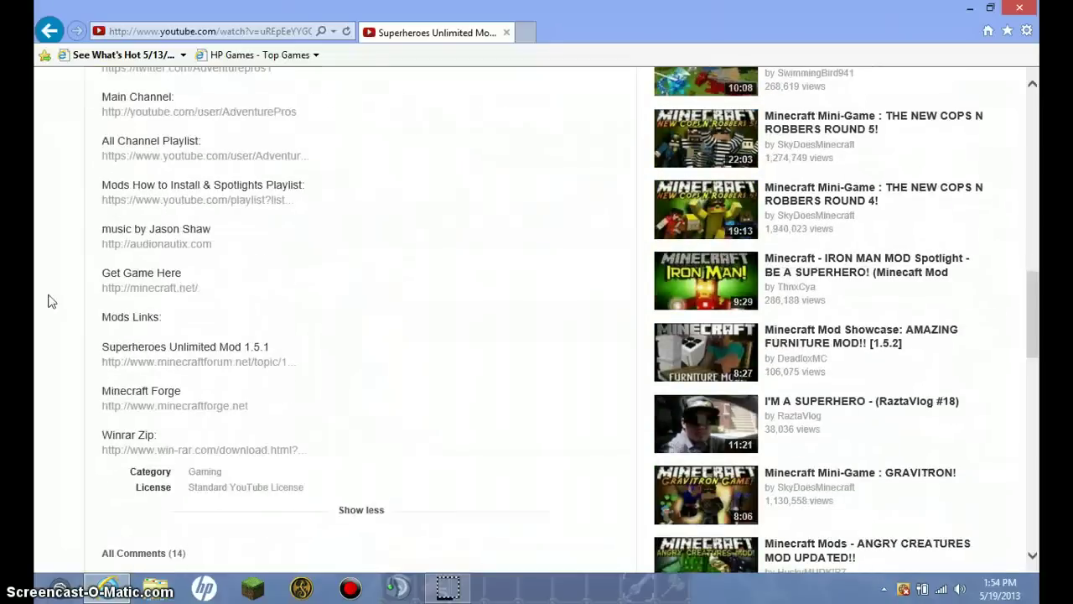
pyautogui.click(224, 362)
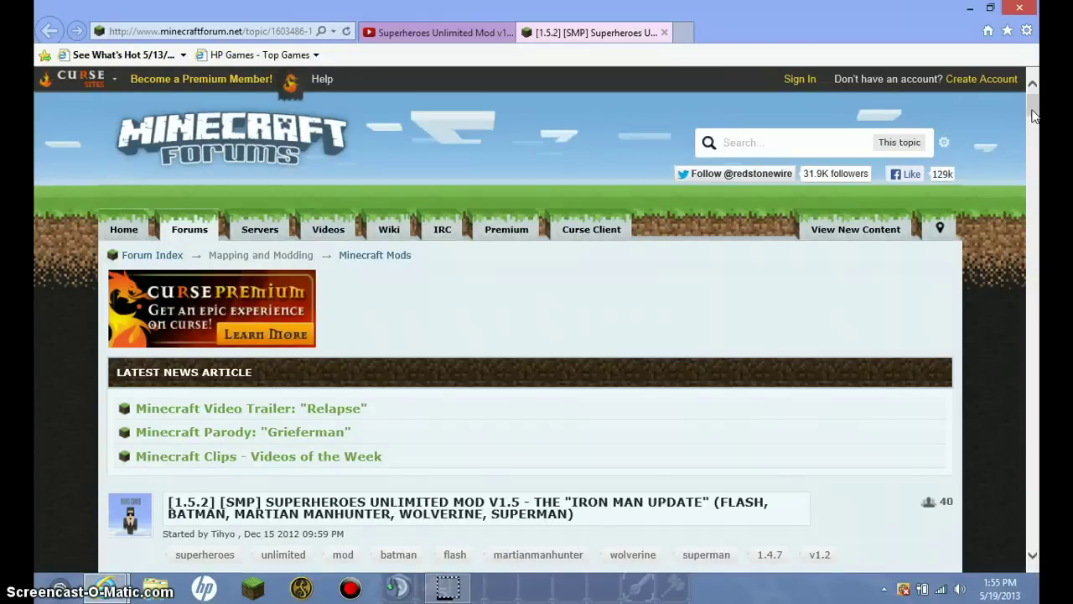
# In the forum thread's Downloads section, dismiss the ad banner and open the V1.5 (Iron Man Update) link
pyautogui.moveTo(1034, 115); pyautogui.dragTo(1036, 222)
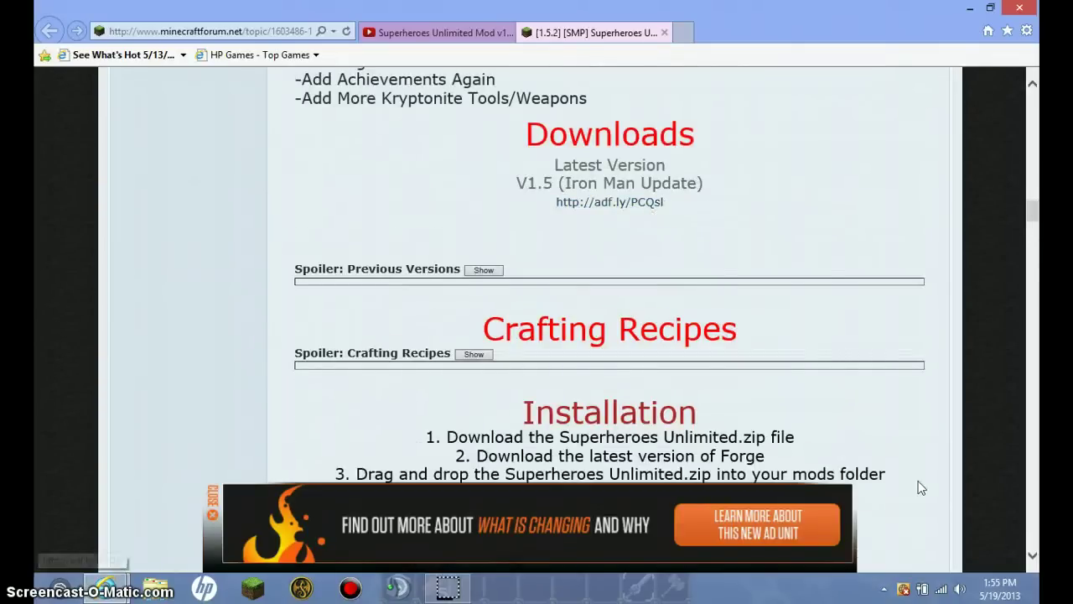
pyautogui.click(212, 520)
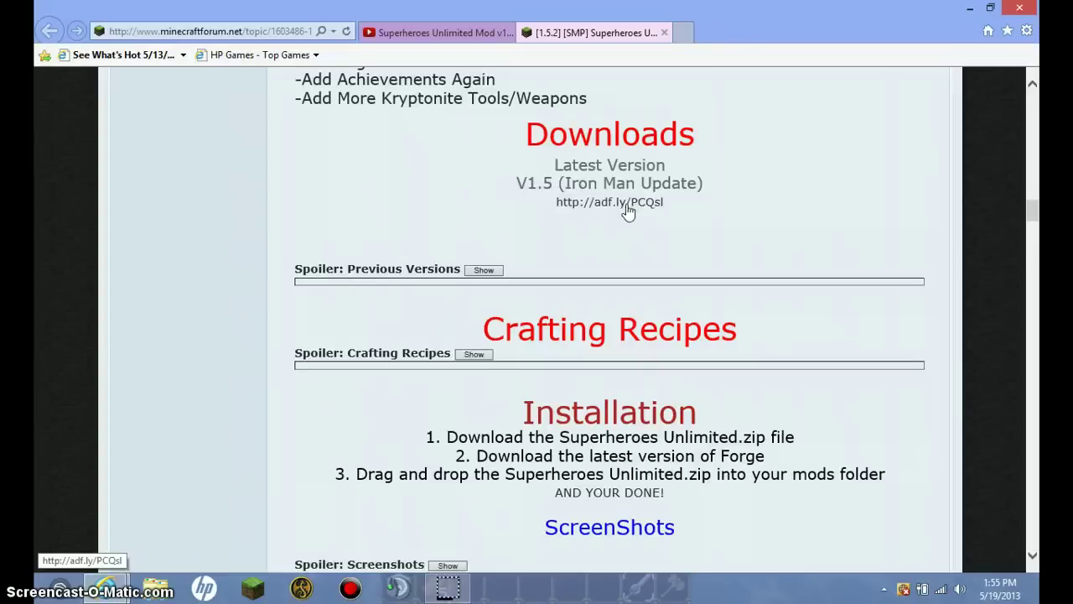
pyautogui.click(627, 208)
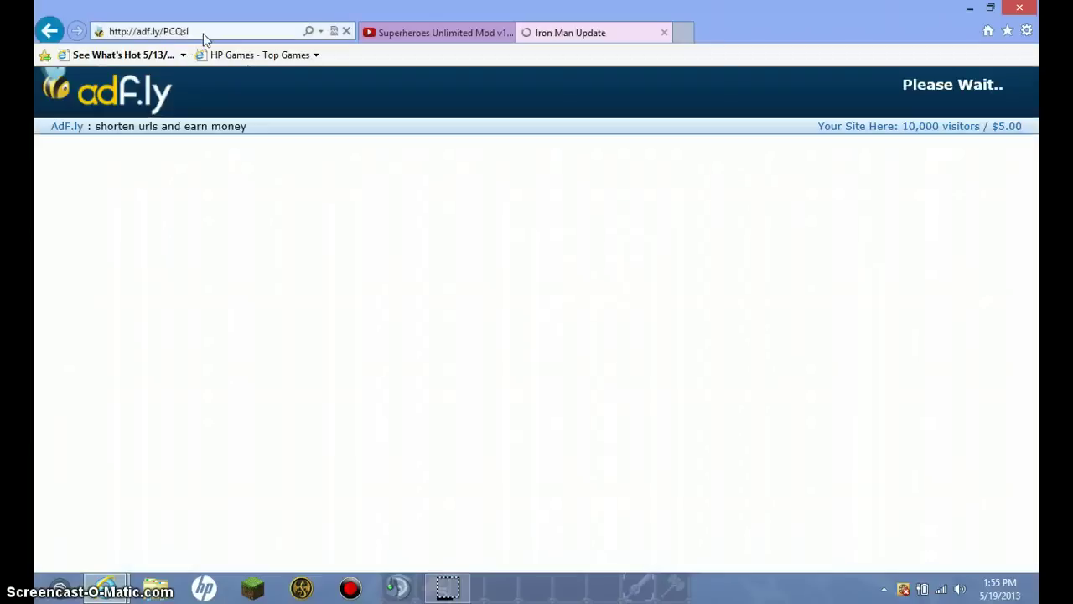
# Copy the web address of the adf.ly download page
pyautogui.click(209, 33)
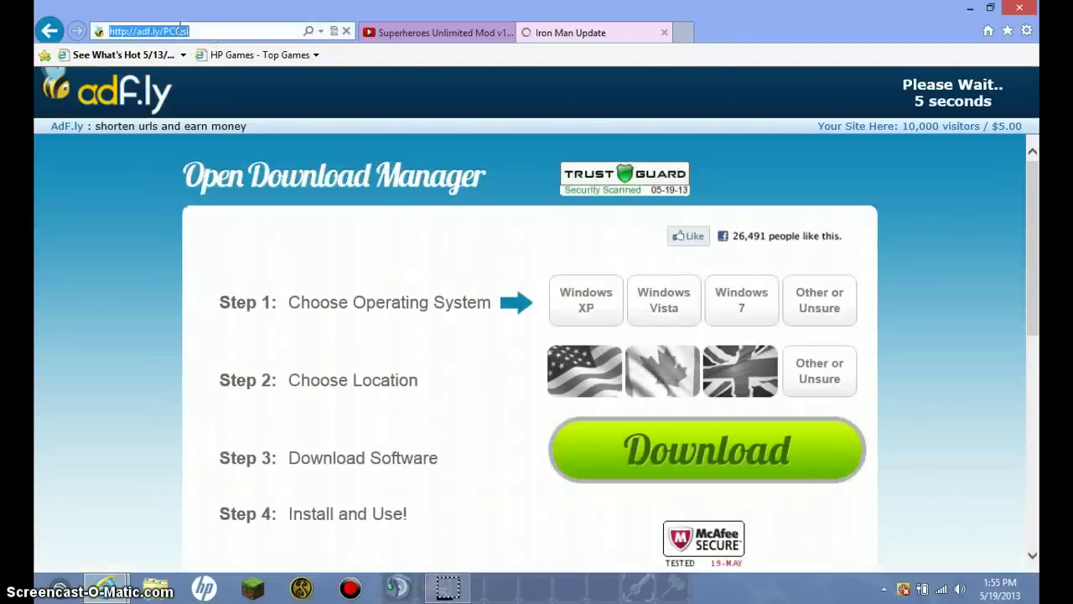
pyautogui.rightClick(182, 30)
pyautogui.click(235, 78)
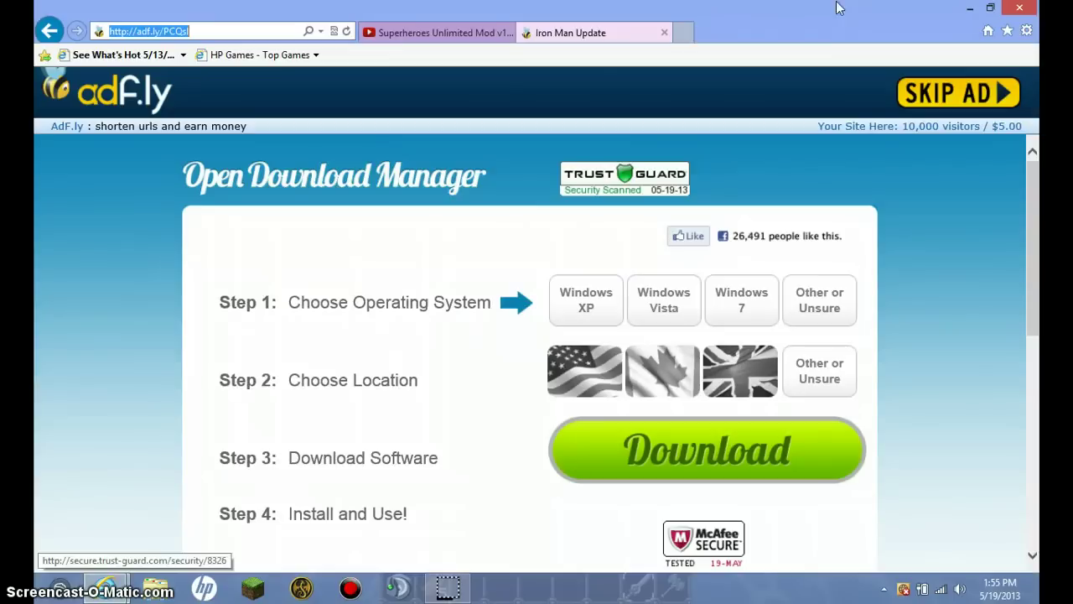
# Skip the ad to reach Dropbox, save Superheroes Unlimited Mod V1.5.zip, and close all browser tabs
pyautogui.click(972, 96)
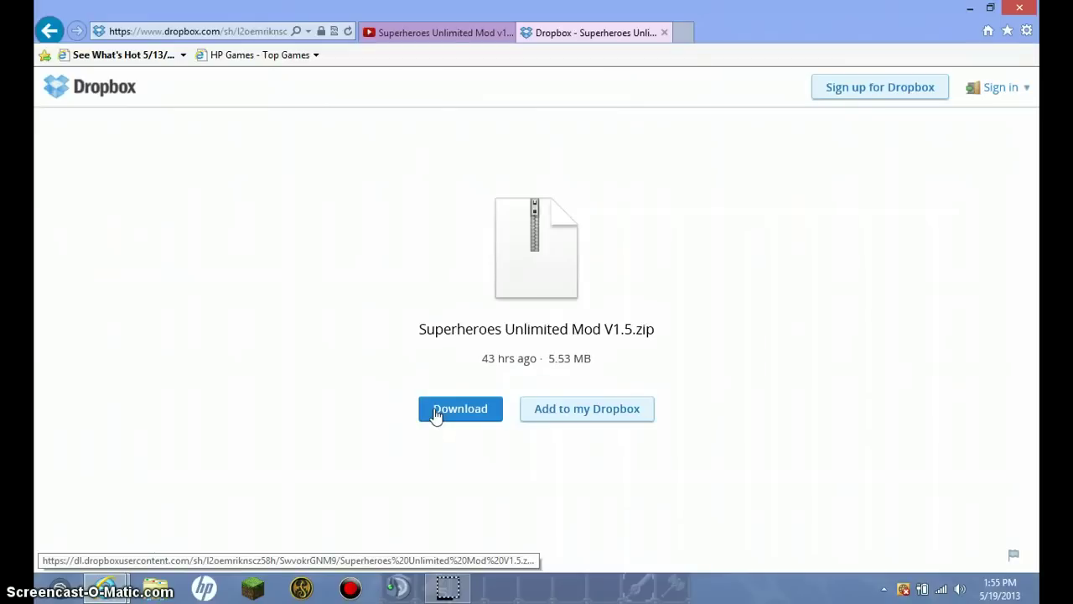
pyautogui.click(436, 413)
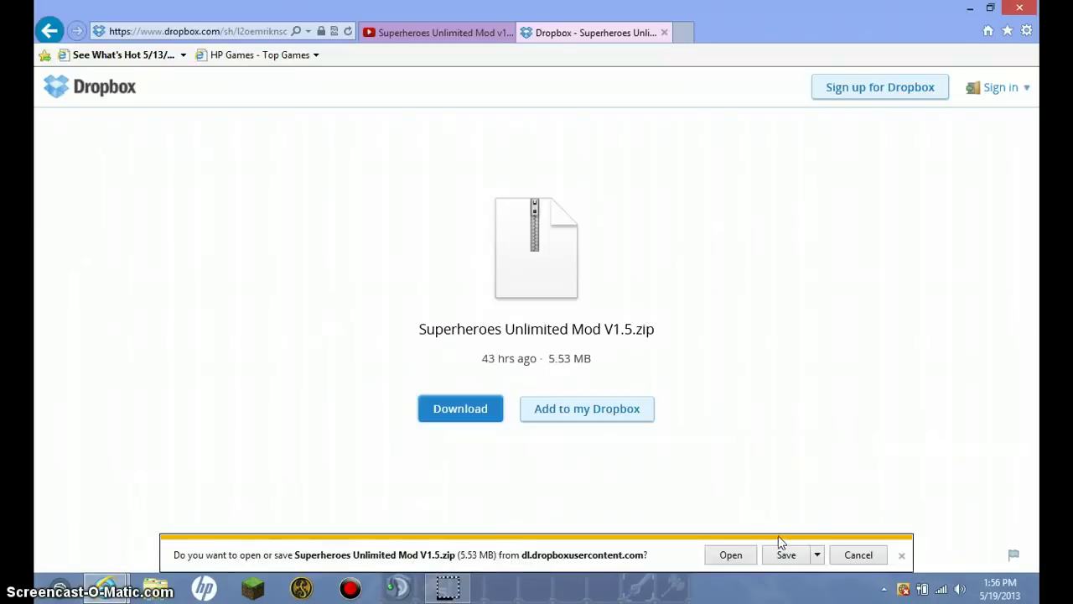
pyautogui.click(785, 553)
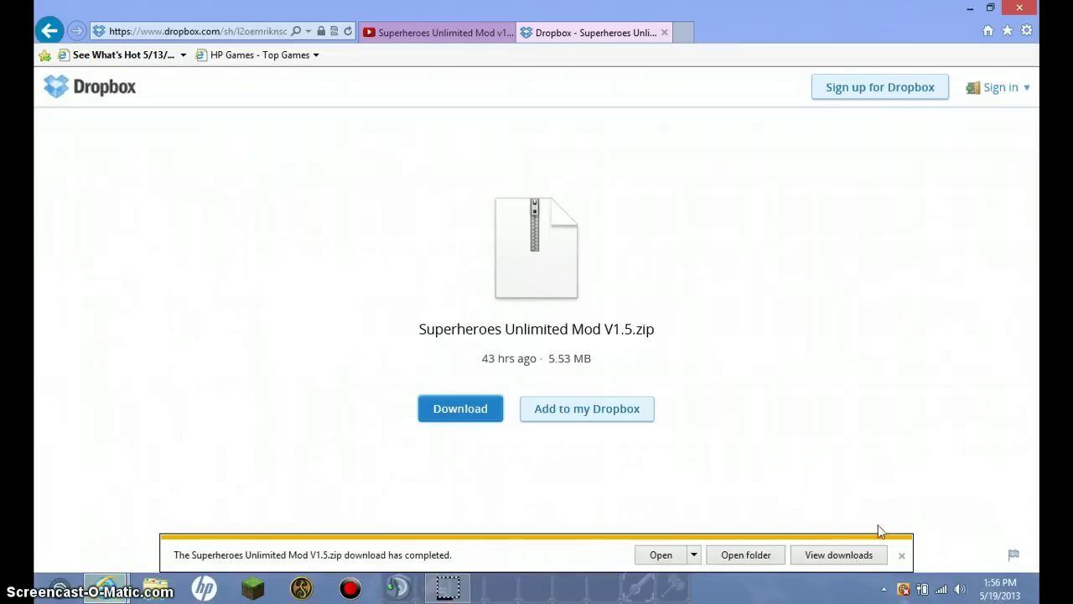
pyautogui.click(901, 555)
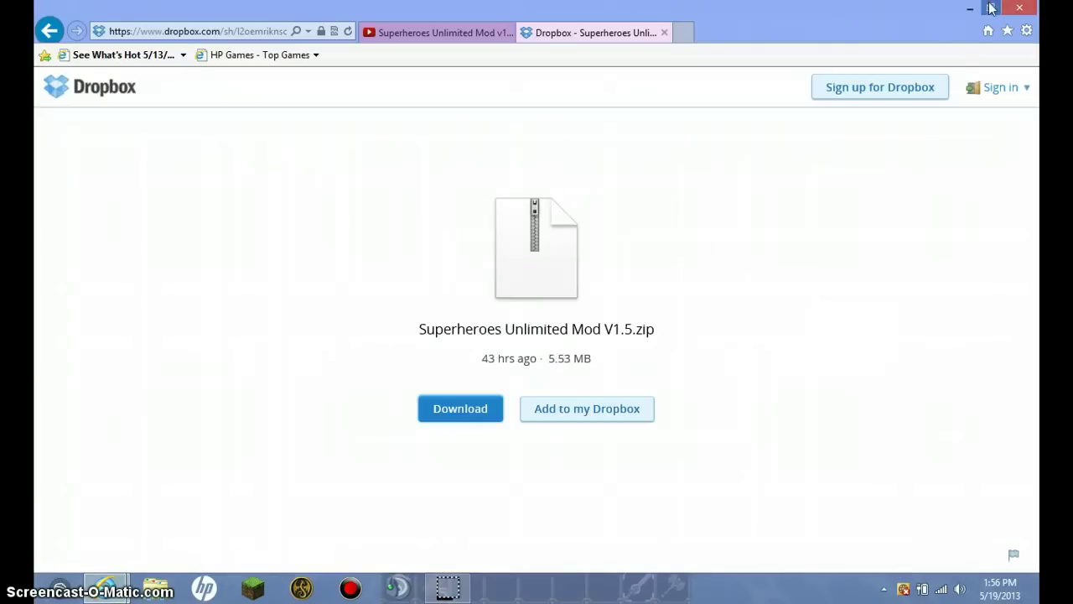
pyautogui.click(1034, 8)
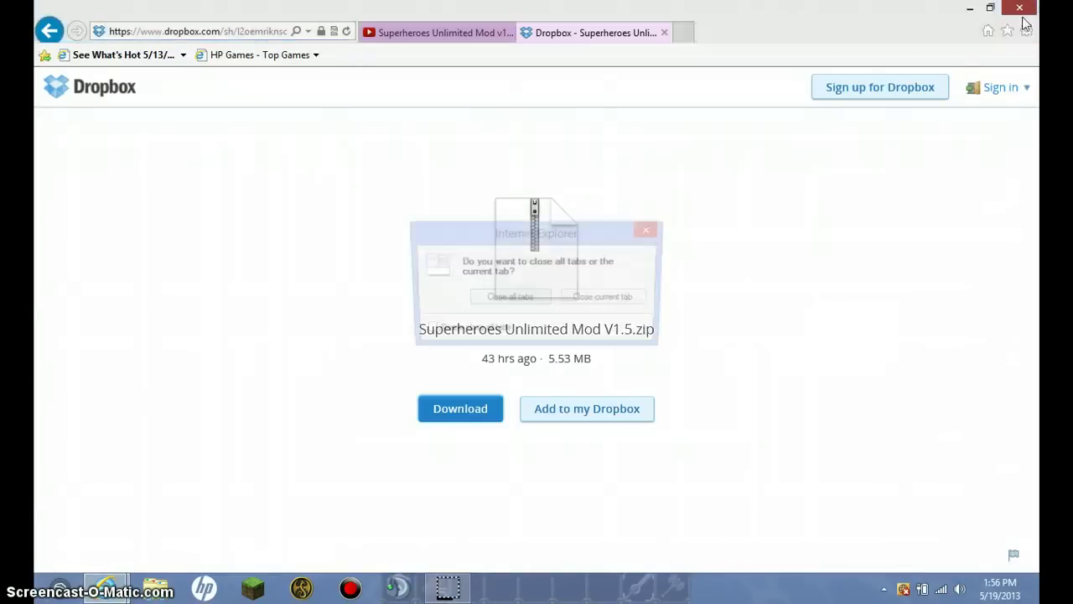
pyautogui.click(546, 305)
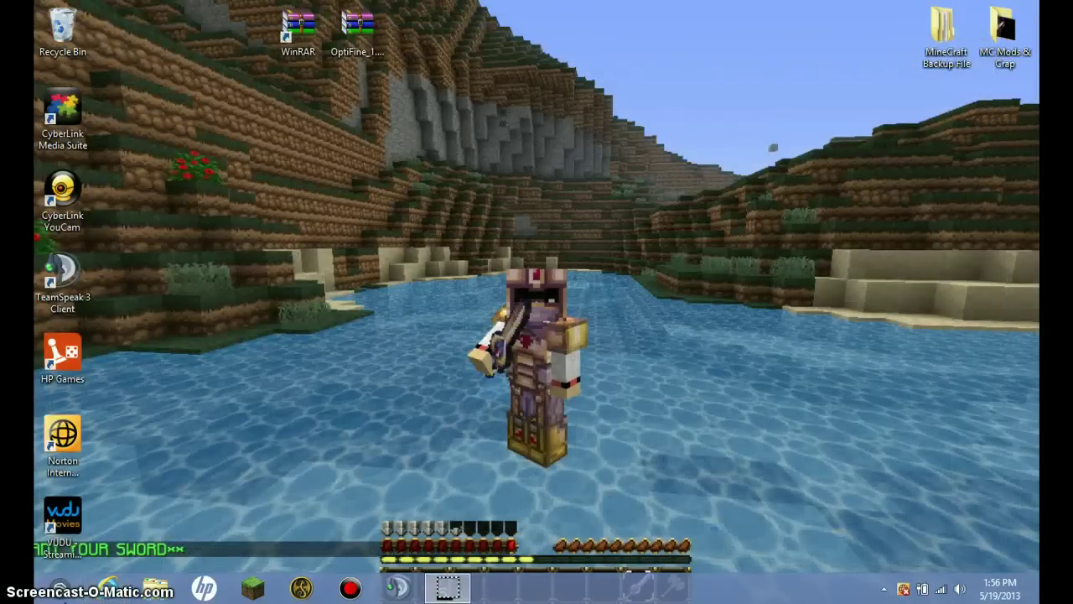
# Move the Superheroes Unlimited Mod V1.5 archive from the Downloads folder onto the desktop below OptiFine, and close File Explorer
pyautogui.click(155, 587)
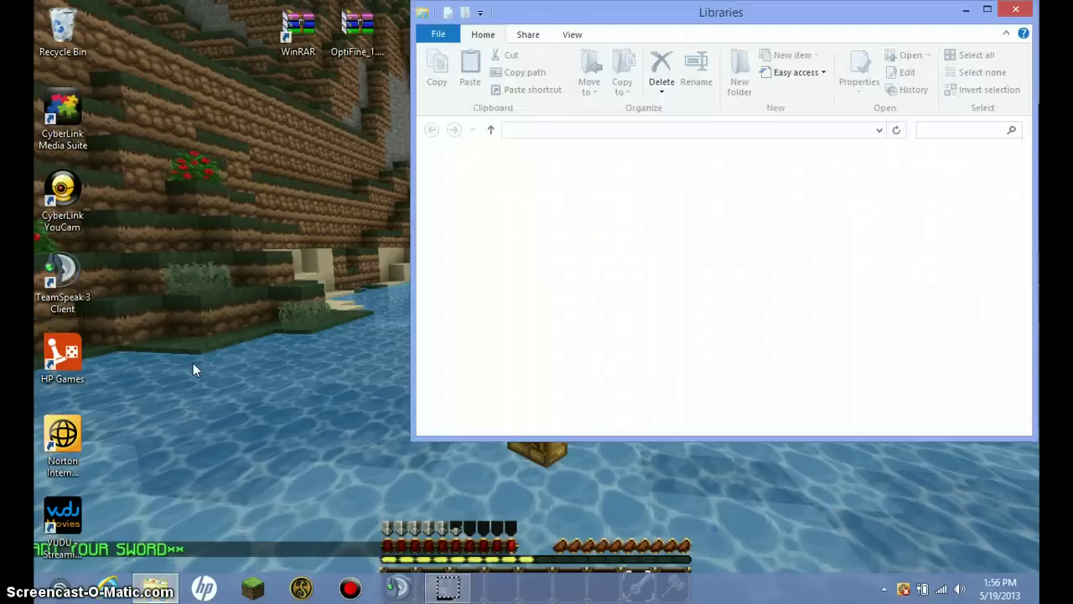
pyautogui.click(489, 176)
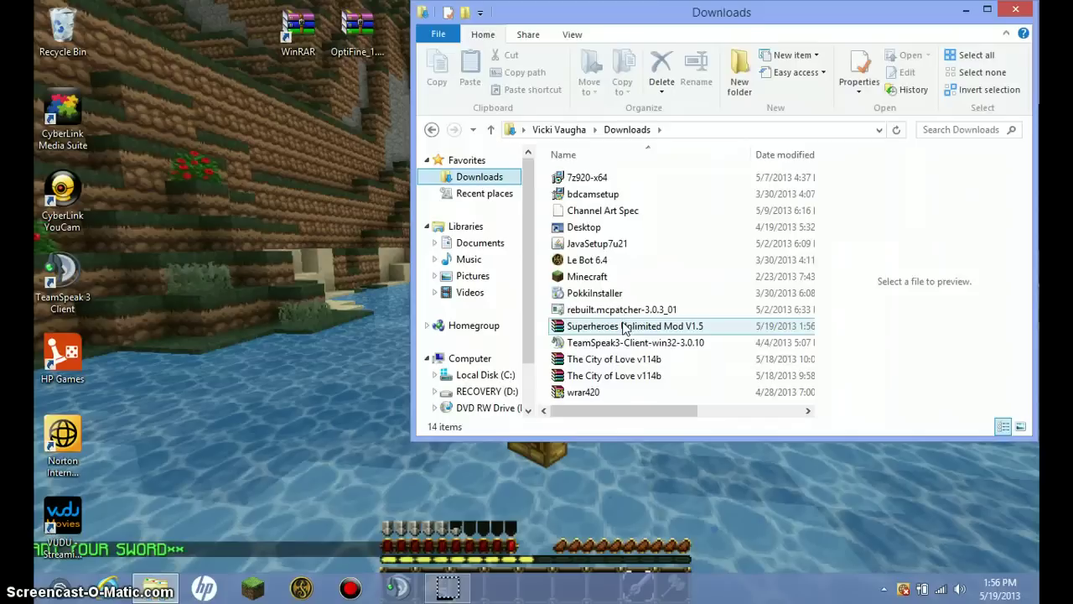
pyautogui.click(625, 325)
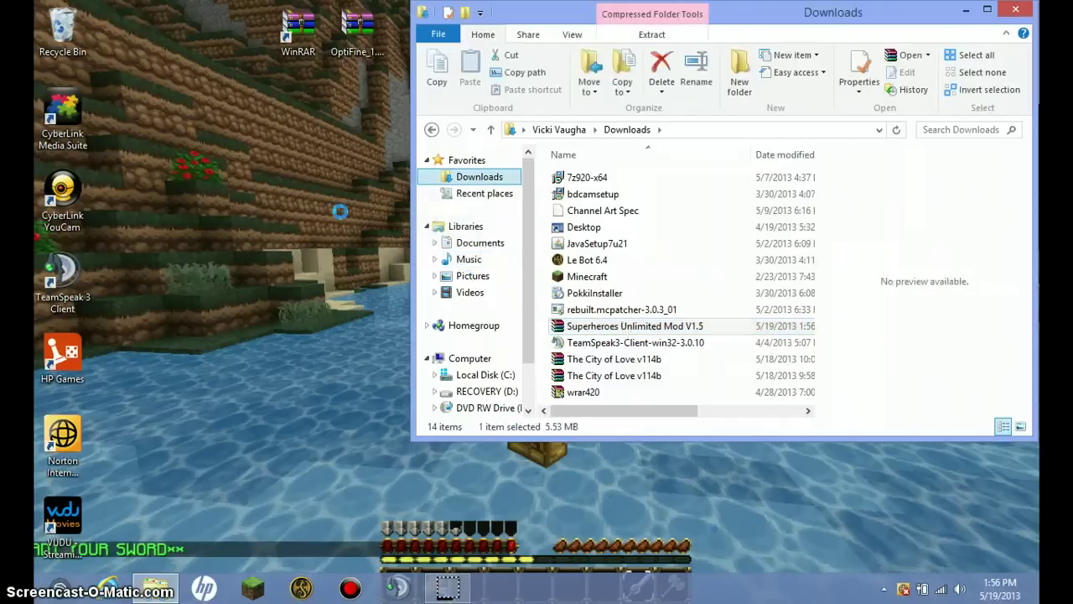
pyautogui.moveTo(587, 326); pyautogui.dragTo(362, 128)
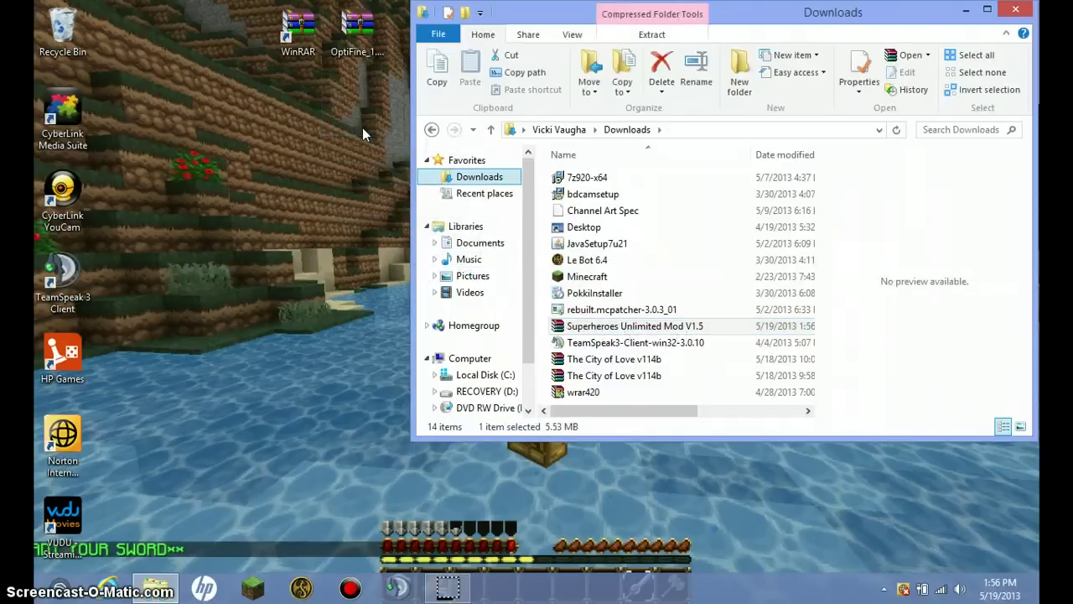
pyautogui.moveTo(1032, 7)
pyautogui.click(1029, 10)
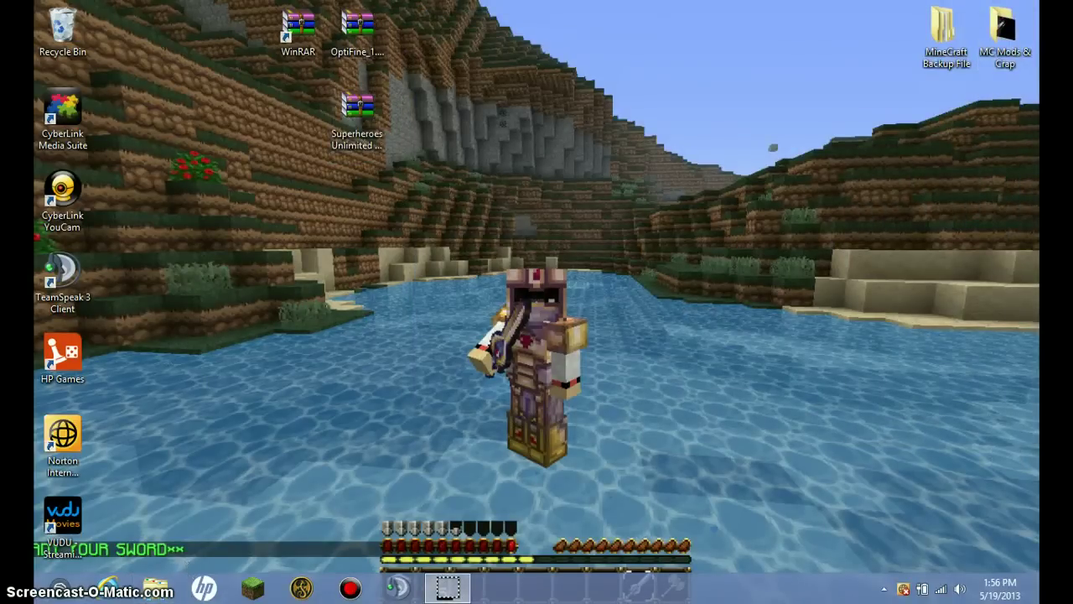
pyautogui.click(105, 588)
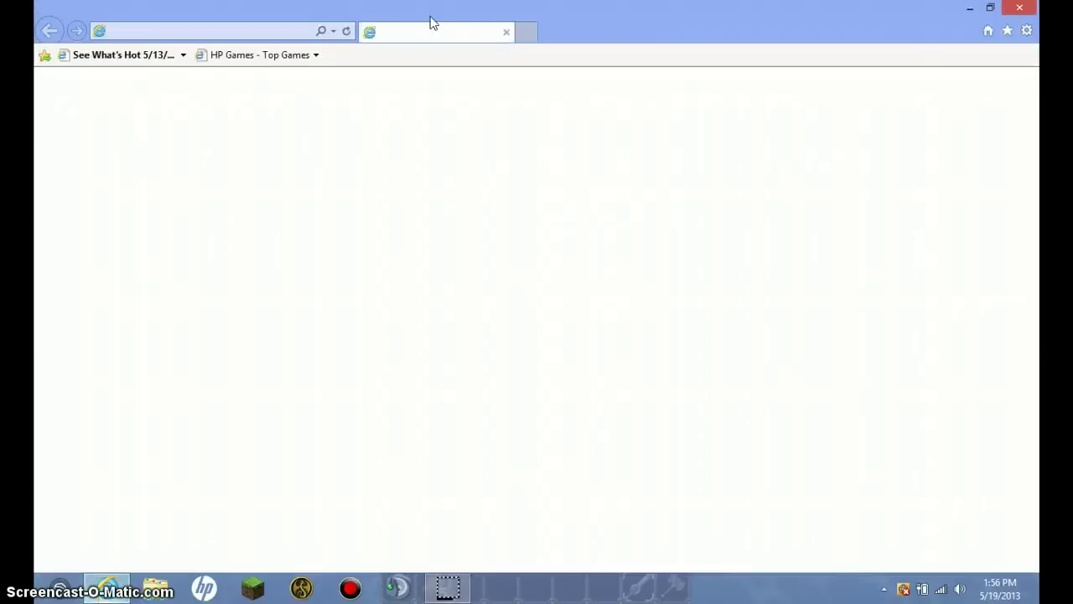
pyautogui.click(270, 35)
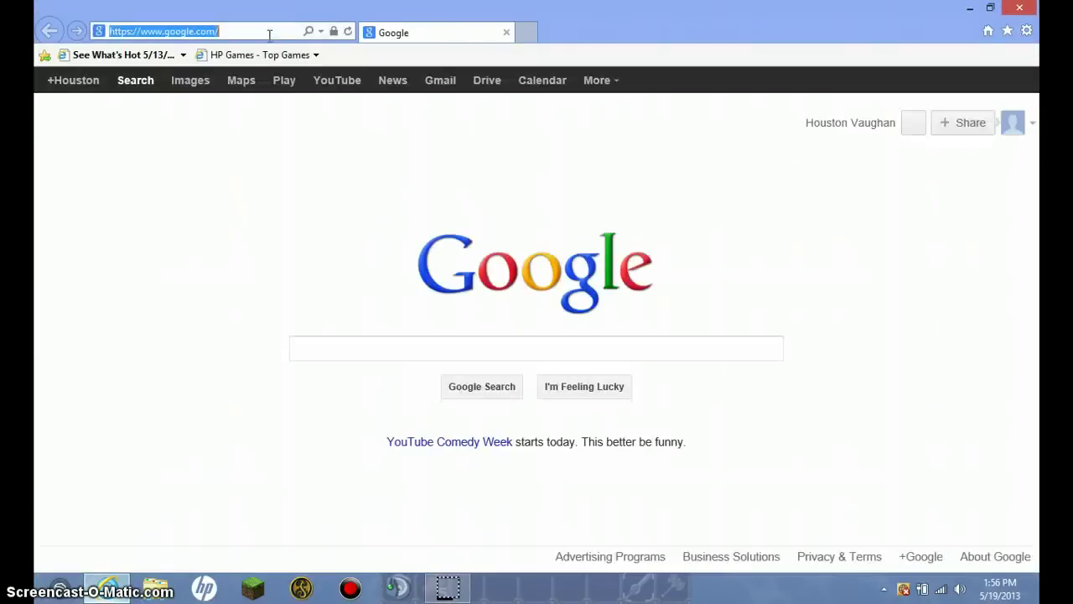
pyautogui.press('BackSpace')
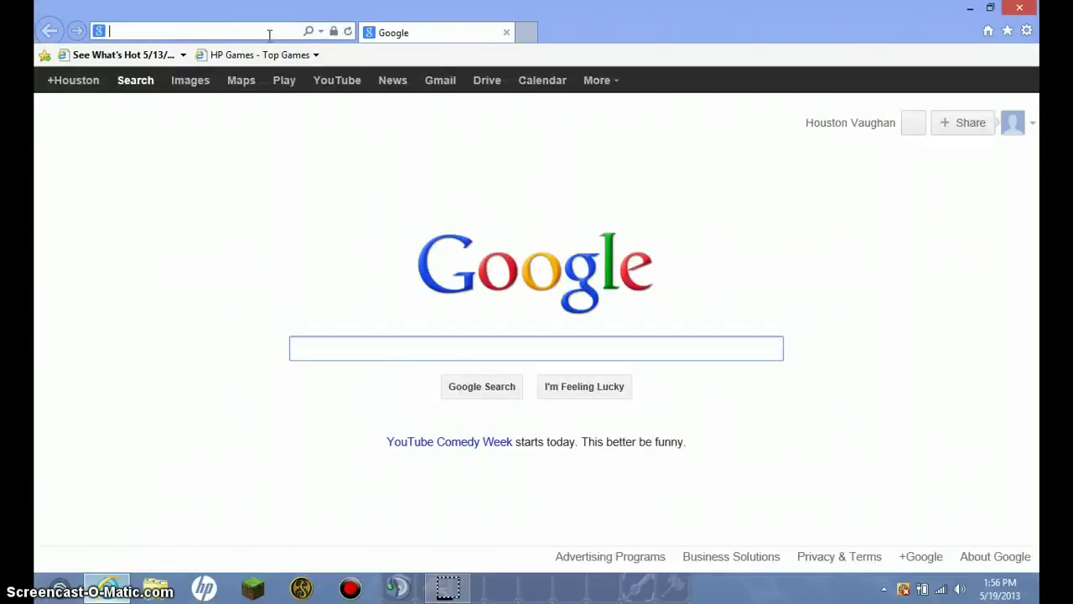
pyautogui.write('www.m')
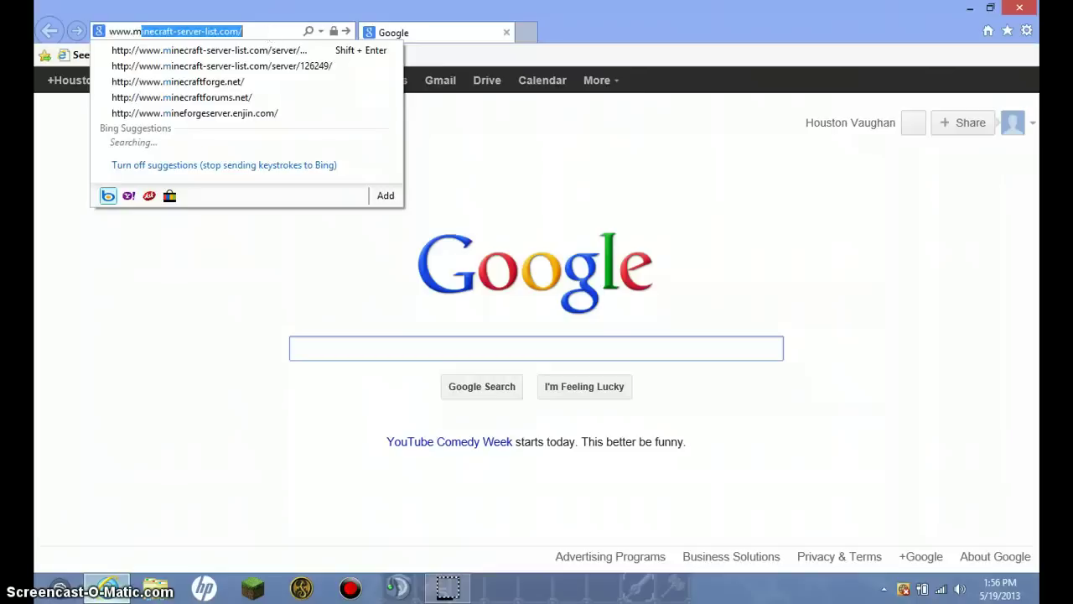
pyautogui.write('inecraftf')
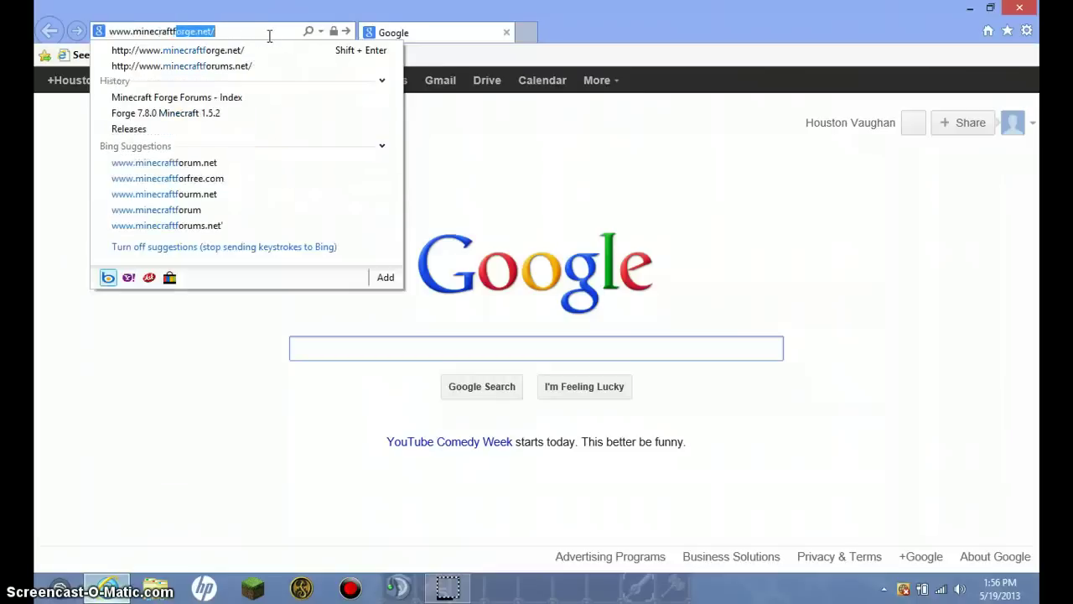
pyautogui.press('Return')
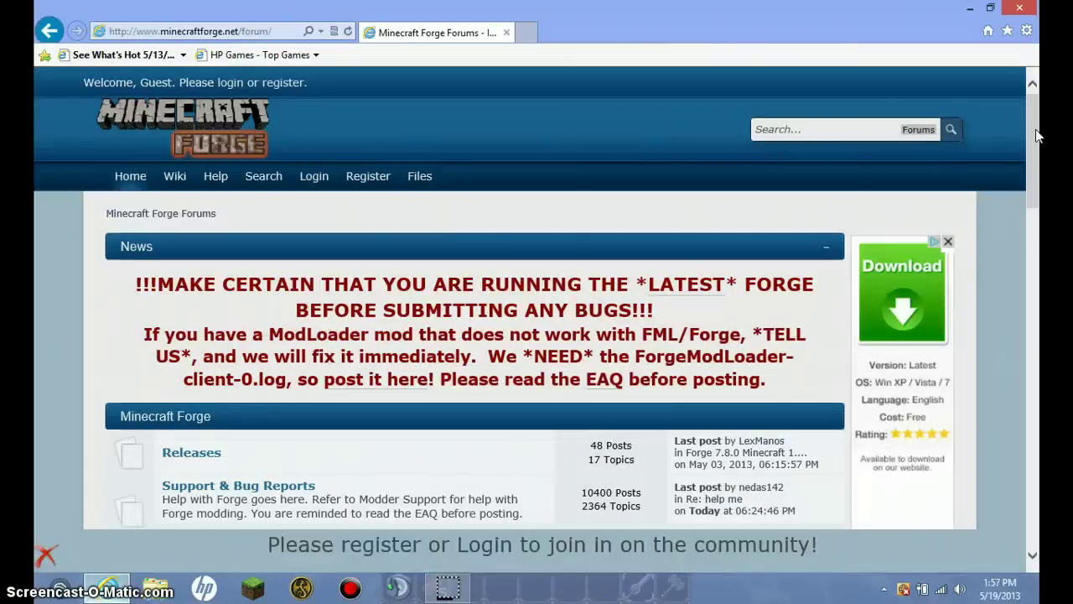
# Open the Forge 7.8.0 Minecraft 1.5.2 topic on the forum's Releases board
pyautogui.scroll(-1, 1037, 136)
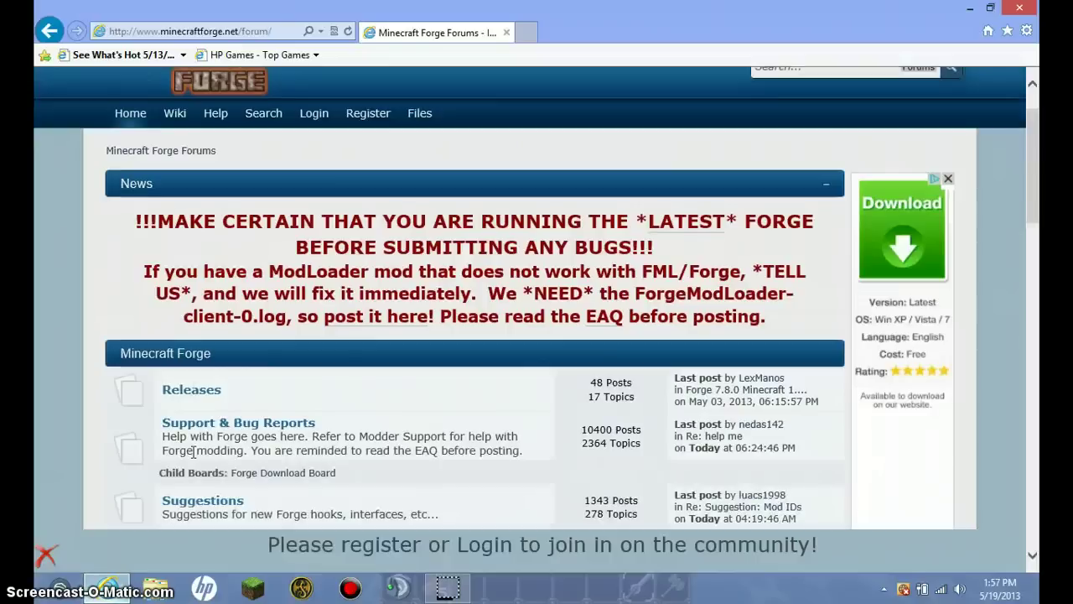
pyautogui.click(210, 391)
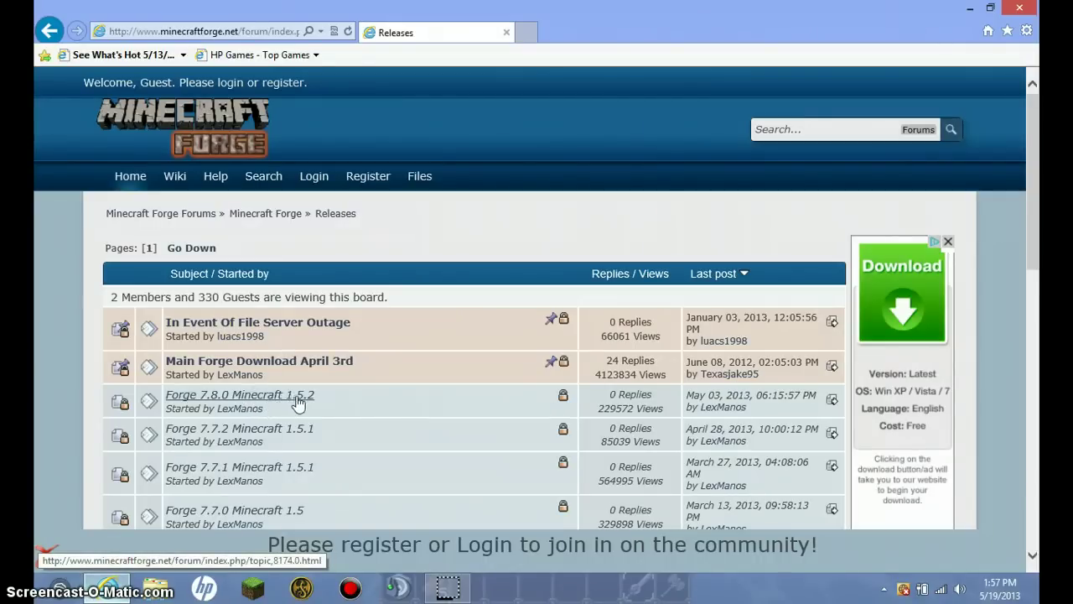
pyautogui.click(293, 401)
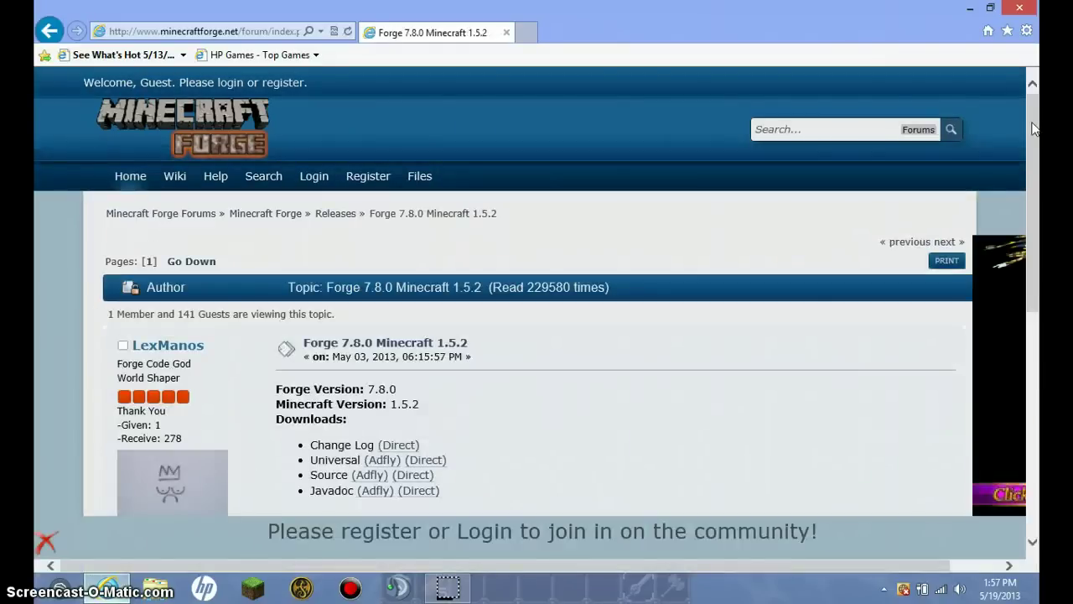
# Save the Universal build of Forge 7.8.0 from its Direct link, dismiss the download notice, and close the browser
pyautogui.scroll(-1, 917, 285)
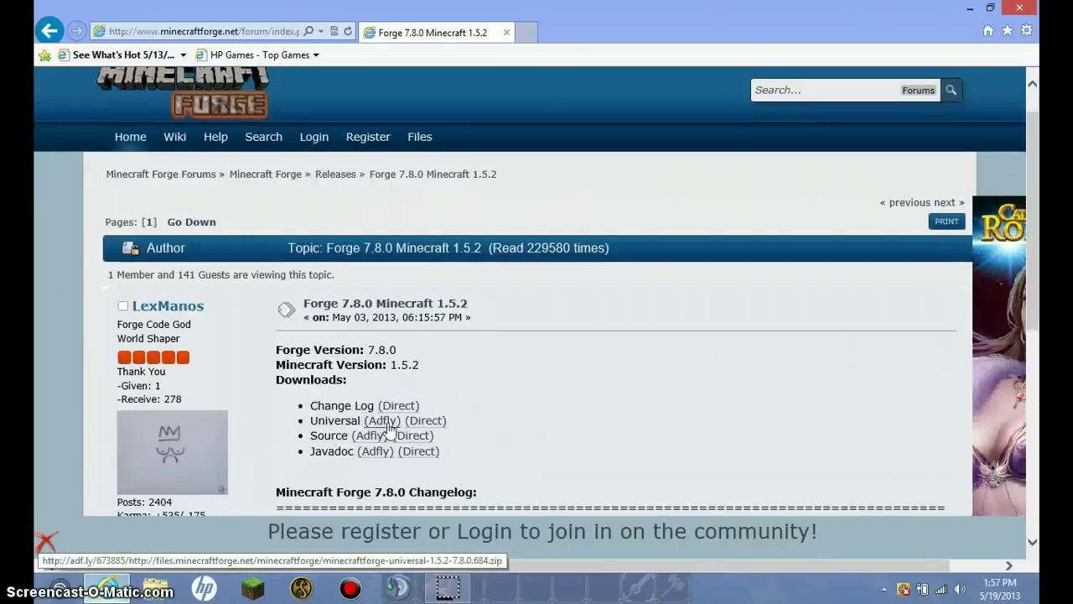
pyautogui.click(437, 421)
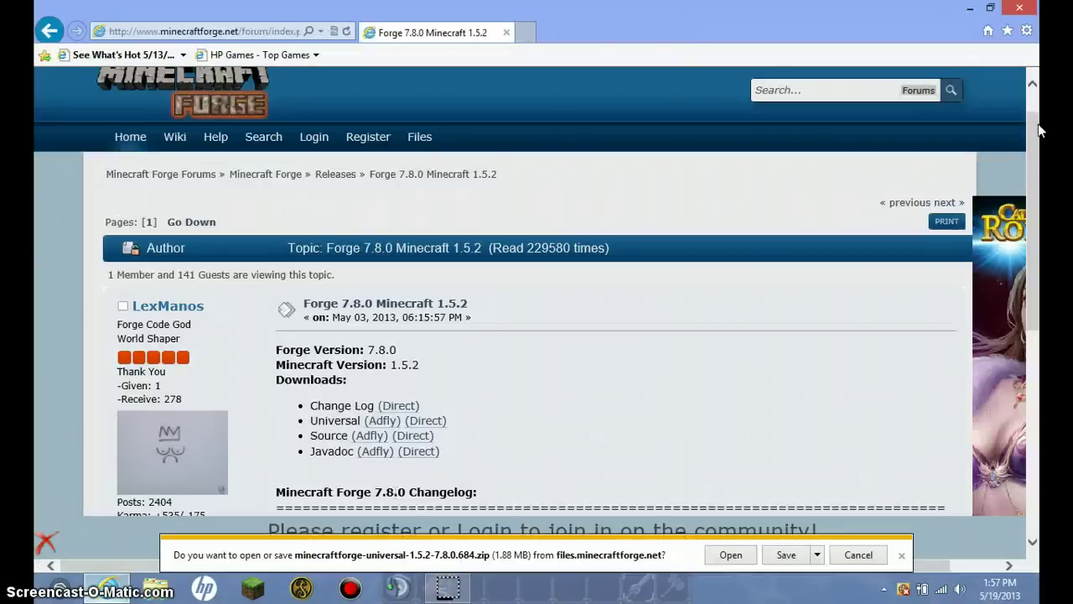
pyautogui.click(786, 556)
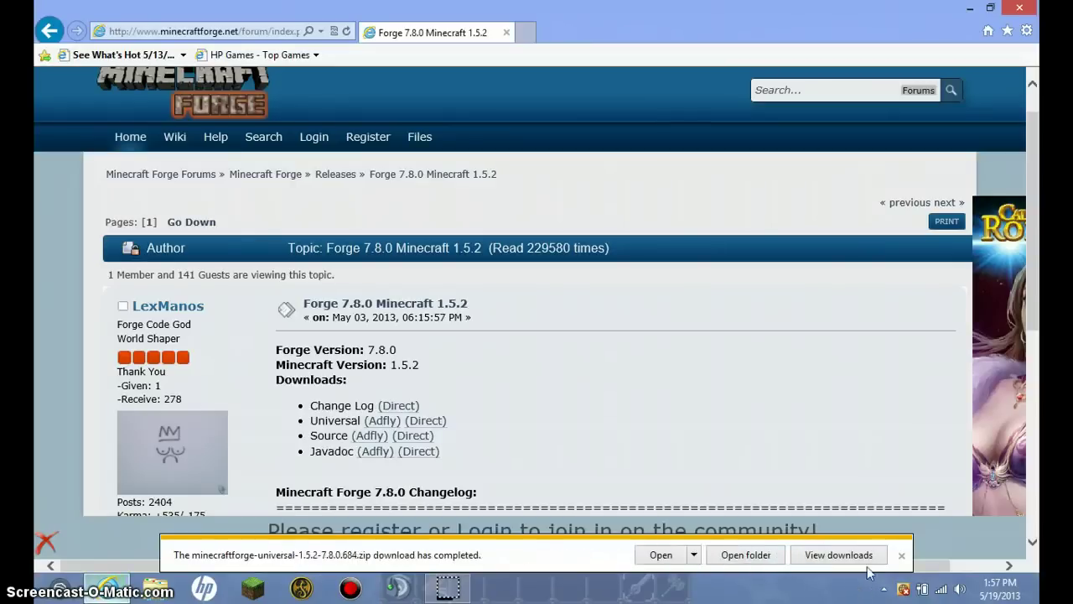
pyautogui.click(903, 557)
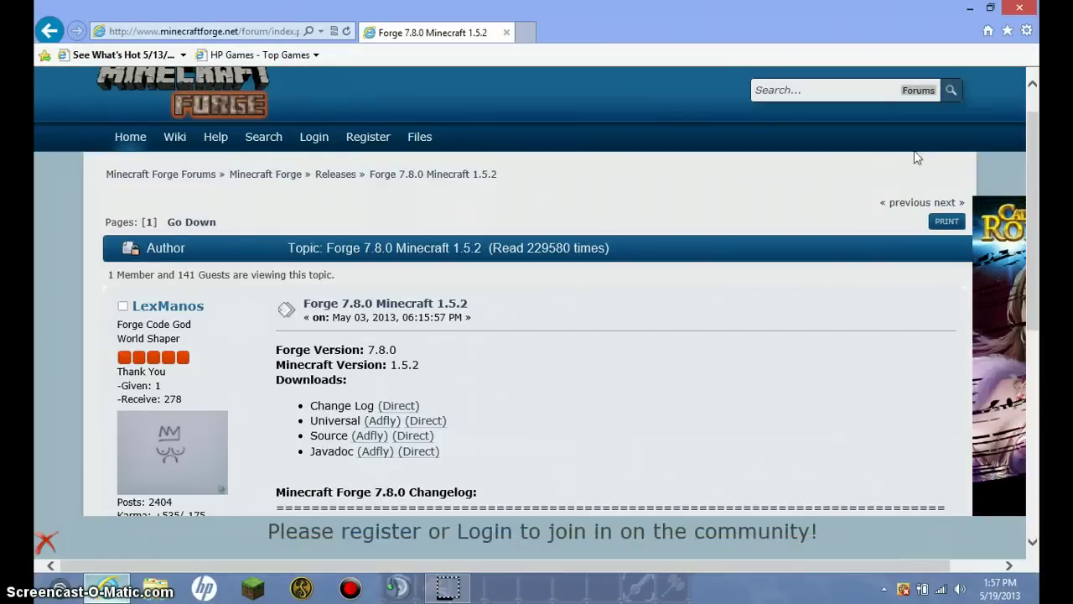
pyautogui.click(1020, 8)
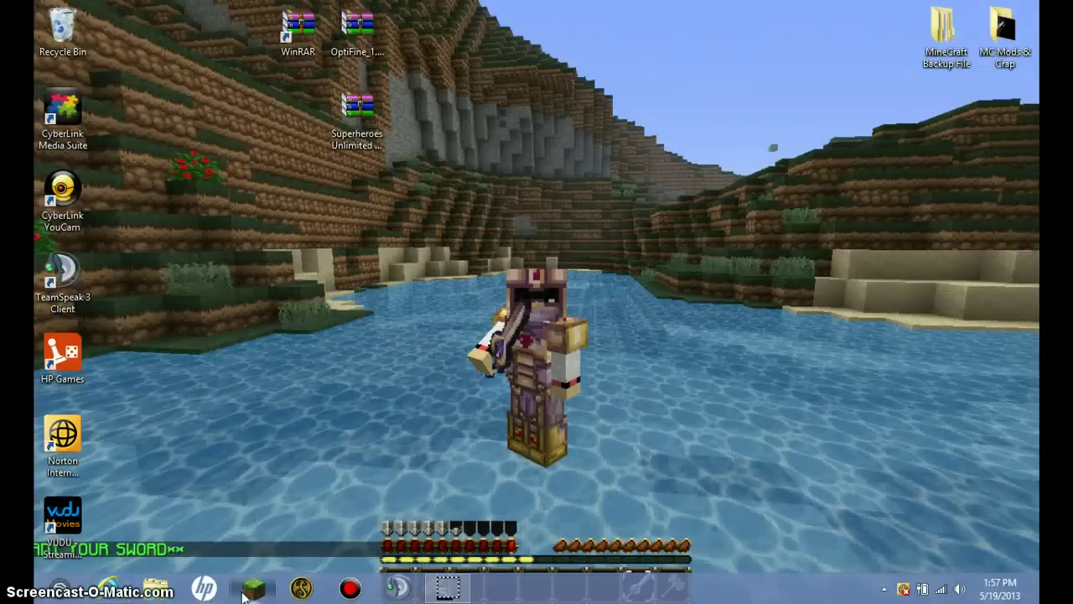
# Start the Minecraft Launcher, log in with the remembered account, maximize the game window, and close the game at the Mojang splash screen
pyautogui.click(250, 584)
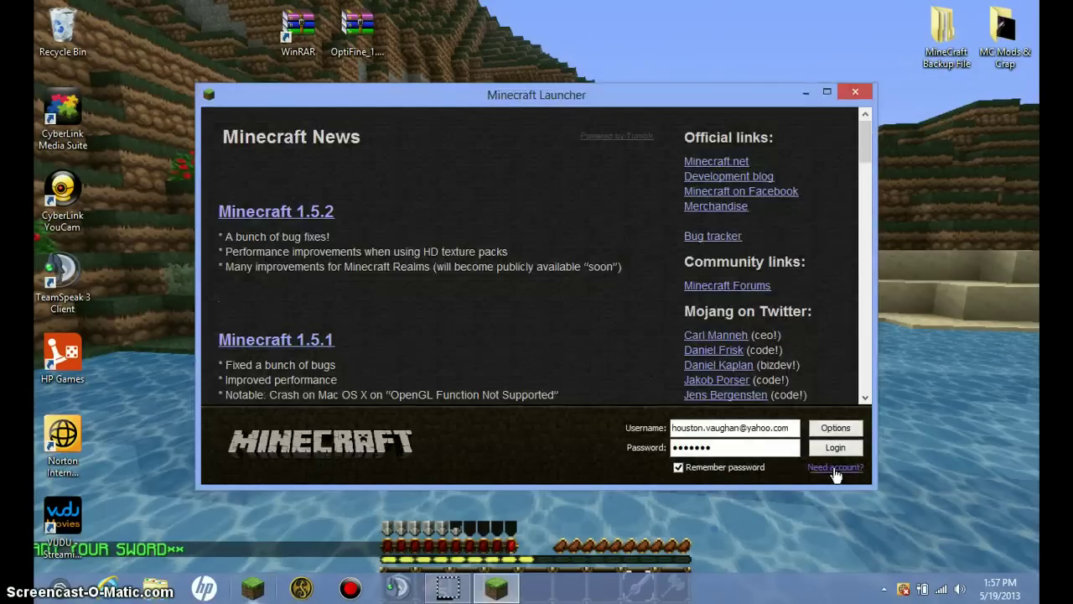
pyautogui.click(836, 447)
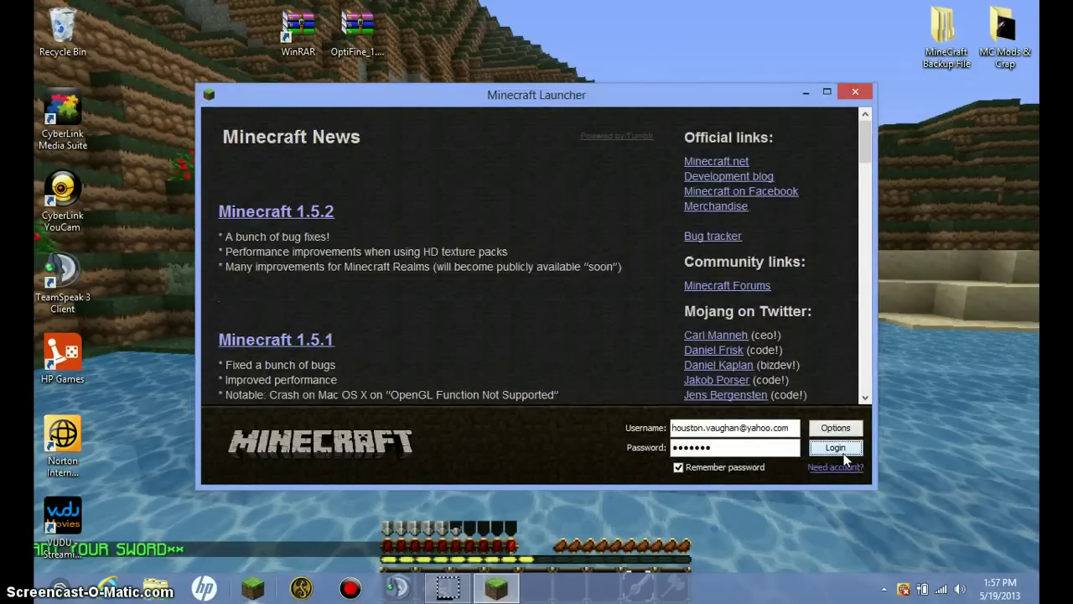
pyautogui.click(826, 93)
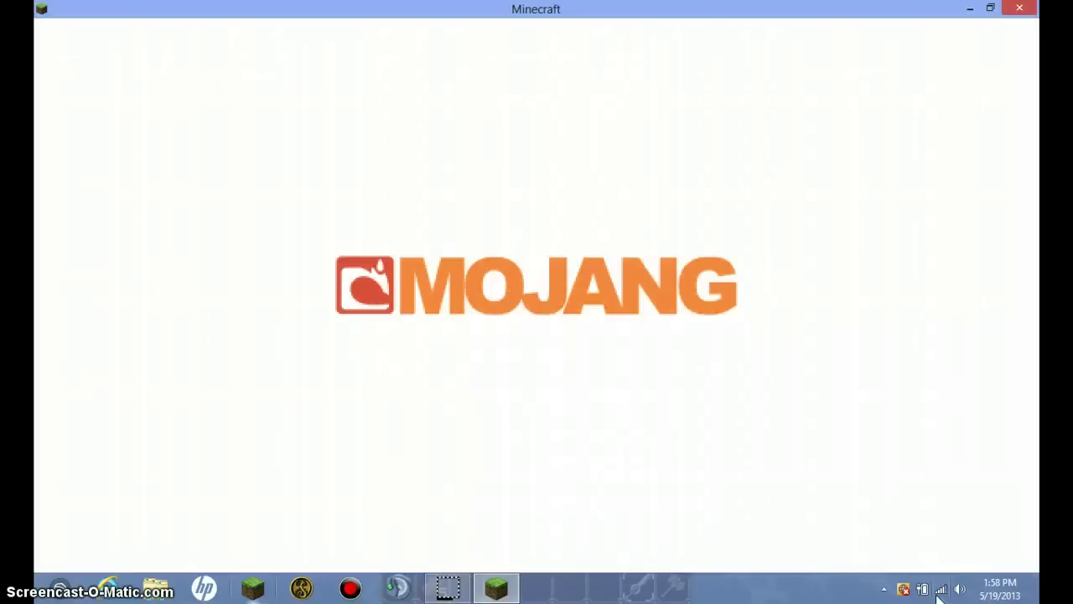
pyautogui.moveTo(1038, 1)
pyautogui.click(1018, 9)
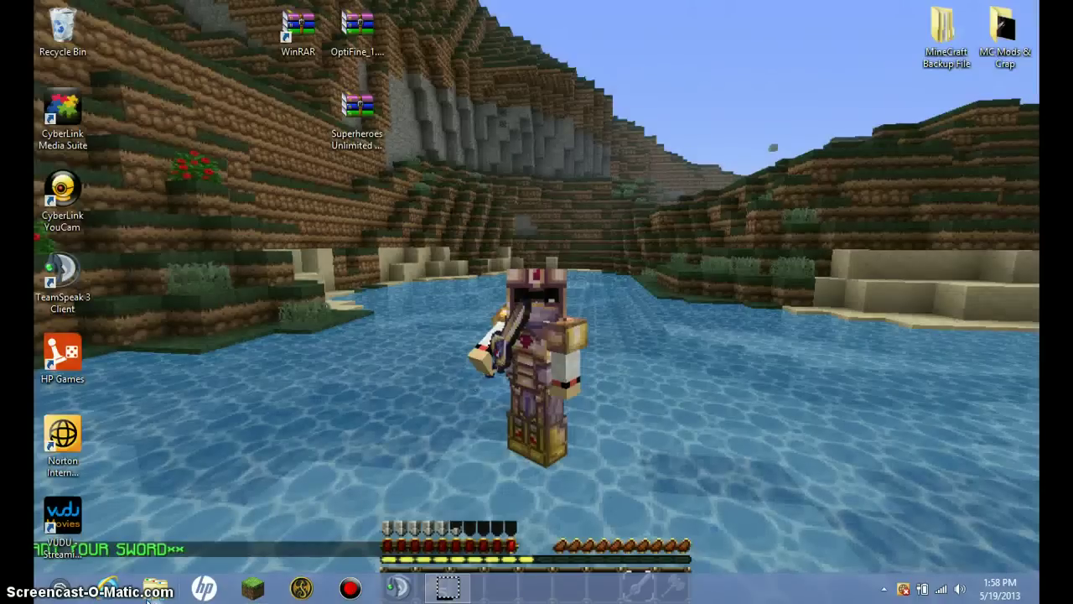
# Open the bin folder inside .minecraft from Recent places in File Explorer and dock its window to the right half of the screen
pyautogui.click(149, 592)
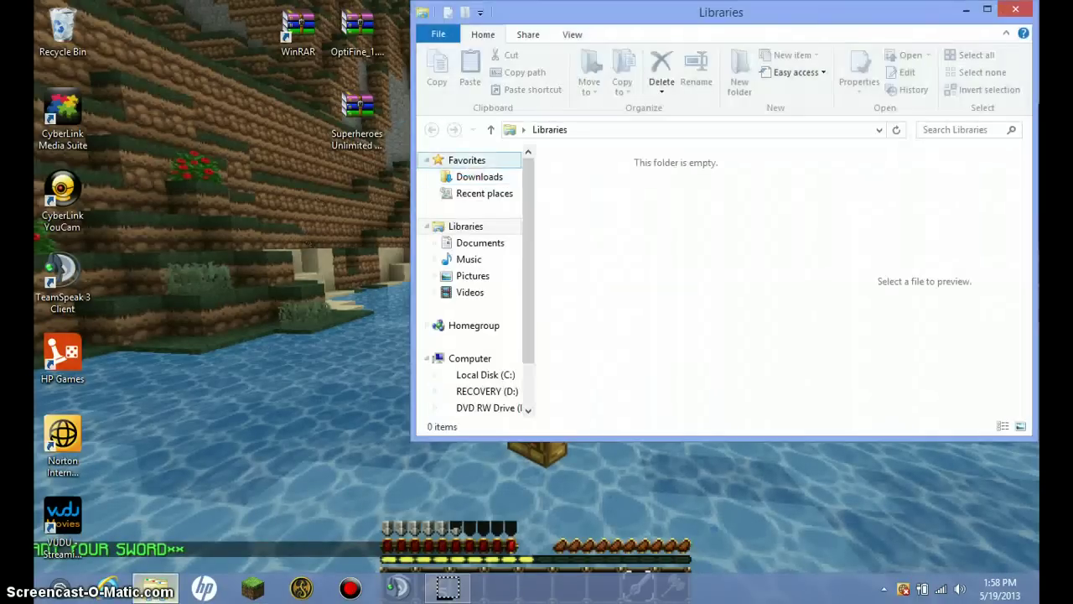
pyautogui.click(484, 194)
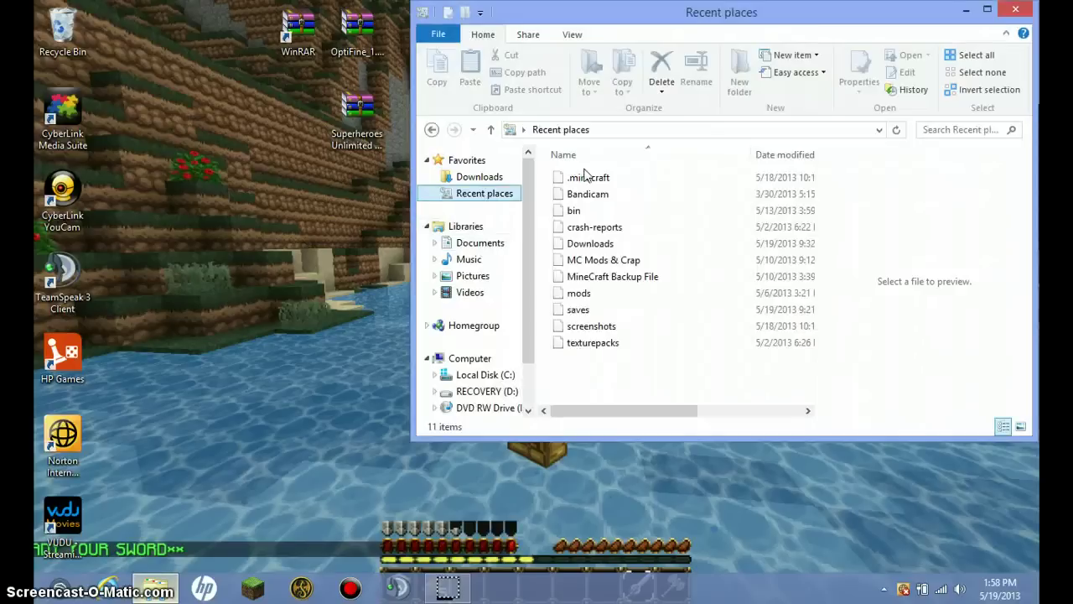
pyautogui.doubleClick(589, 177)
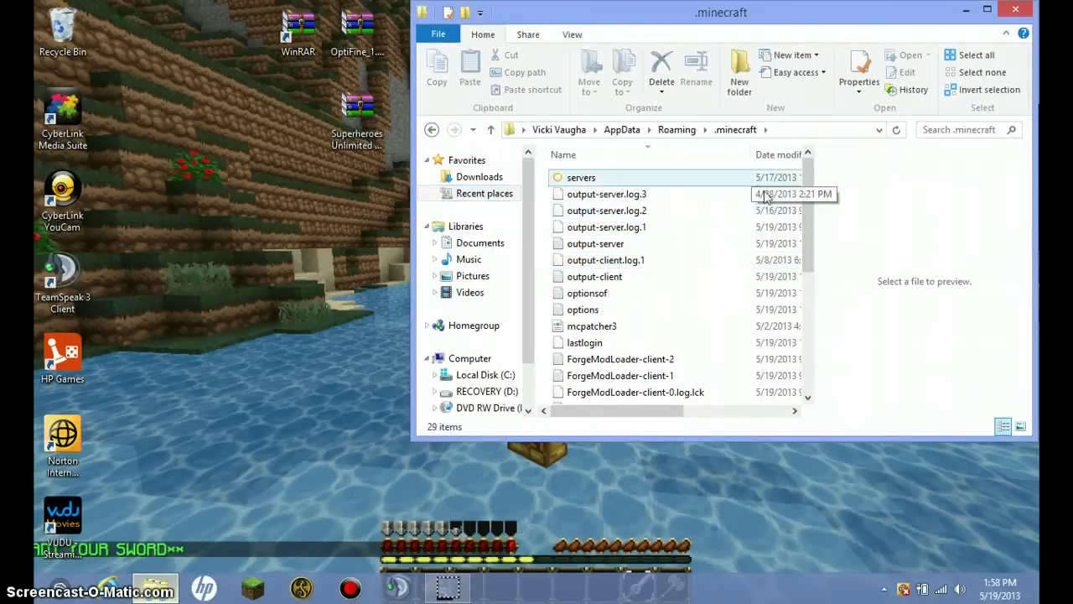
pyautogui.scroll(-5, 764, 196)
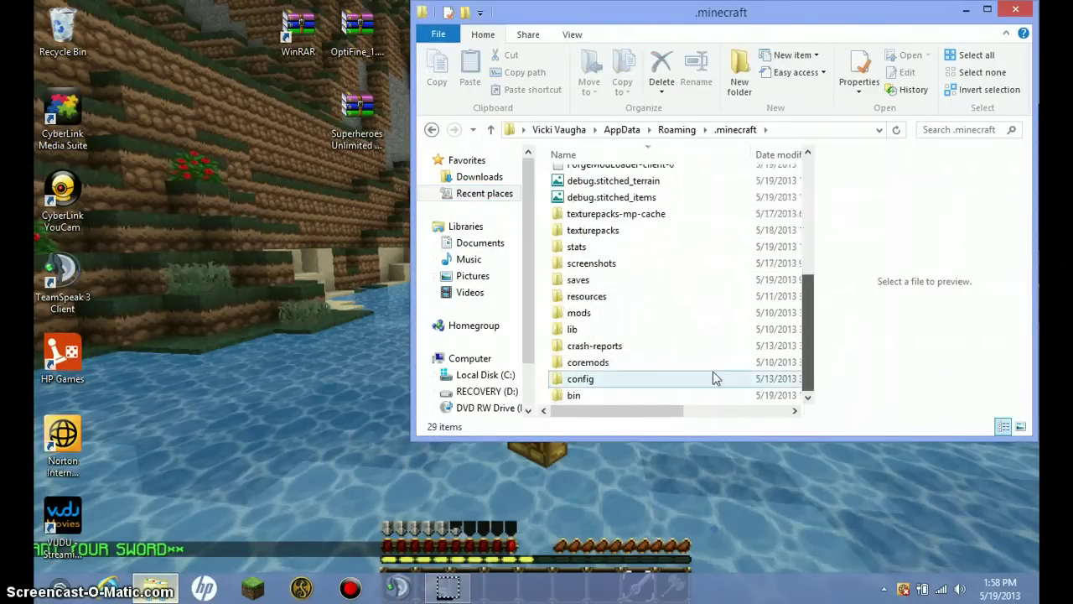
pyautogui.click(593, 396)
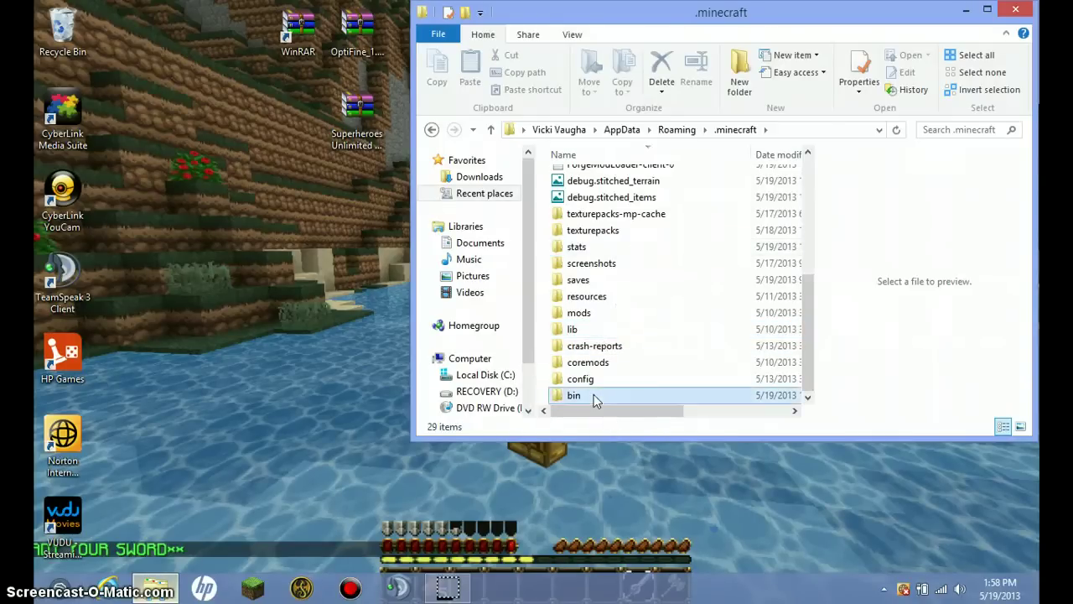
pyautogui.doubleClick(593, 394)
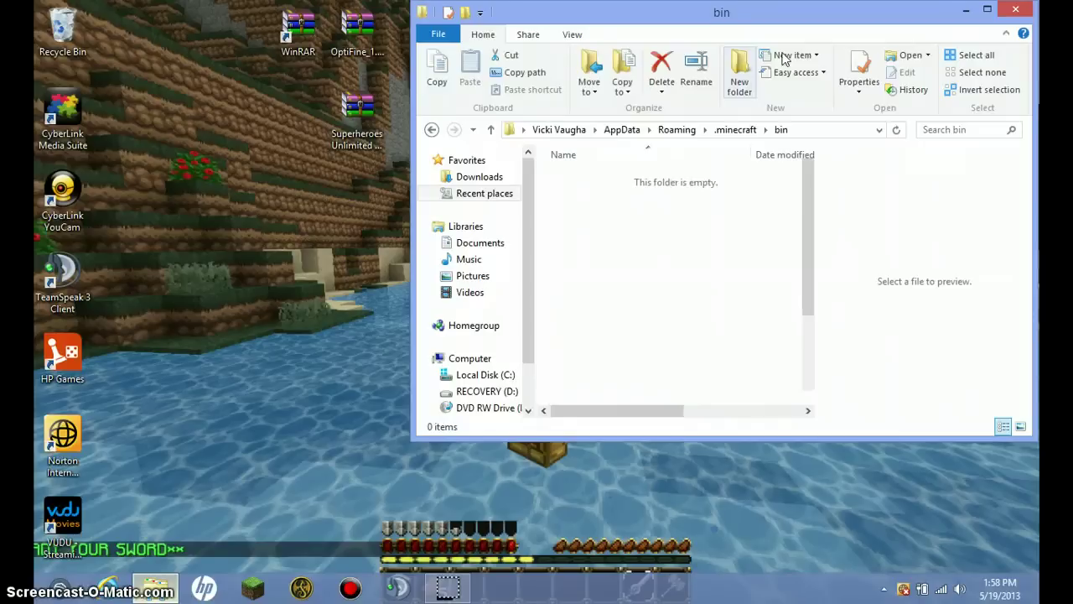
pyautogui.press('super+Right')
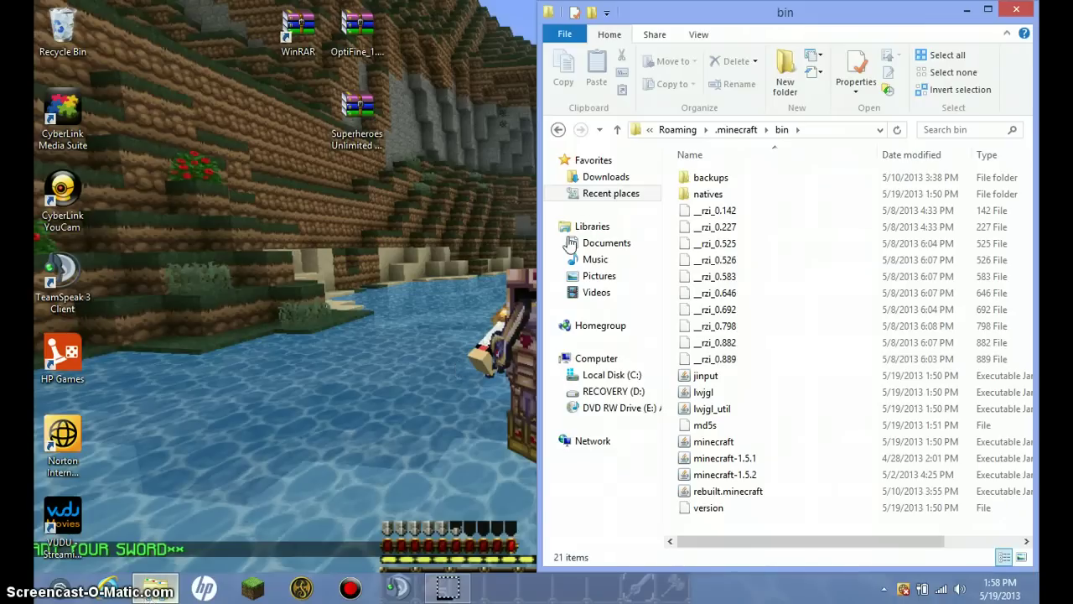
# From the Downloads folder in a second File Explorer window, open minecraftforge-universal-1.5.2-7.8.0.684 with WinRAR archiver, and close the Downloads window
pyautogui.rightClick(157, 587)
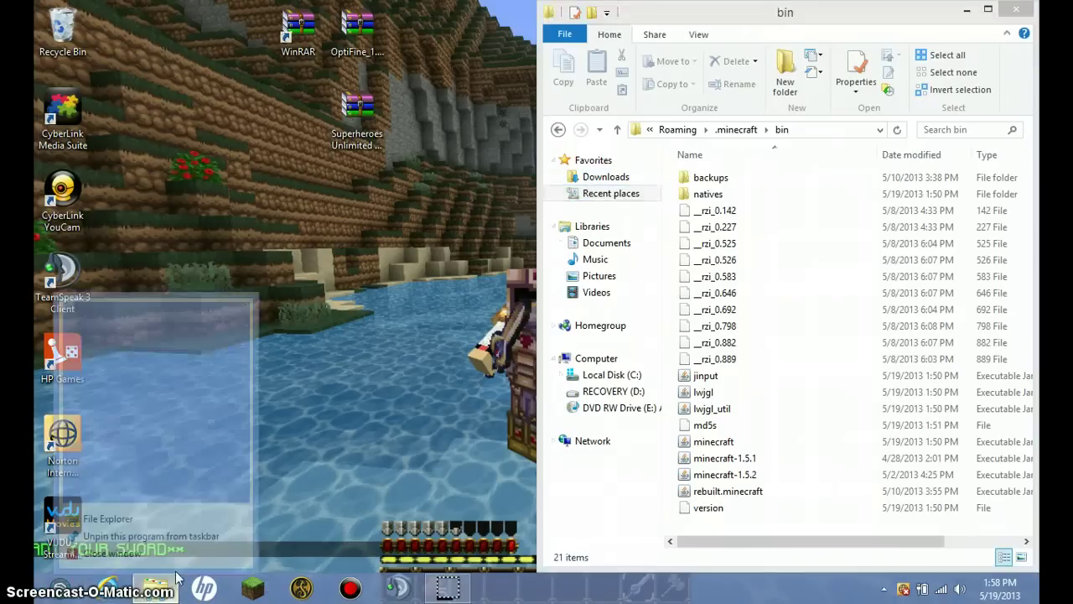
pyautogui.click(126, 511)
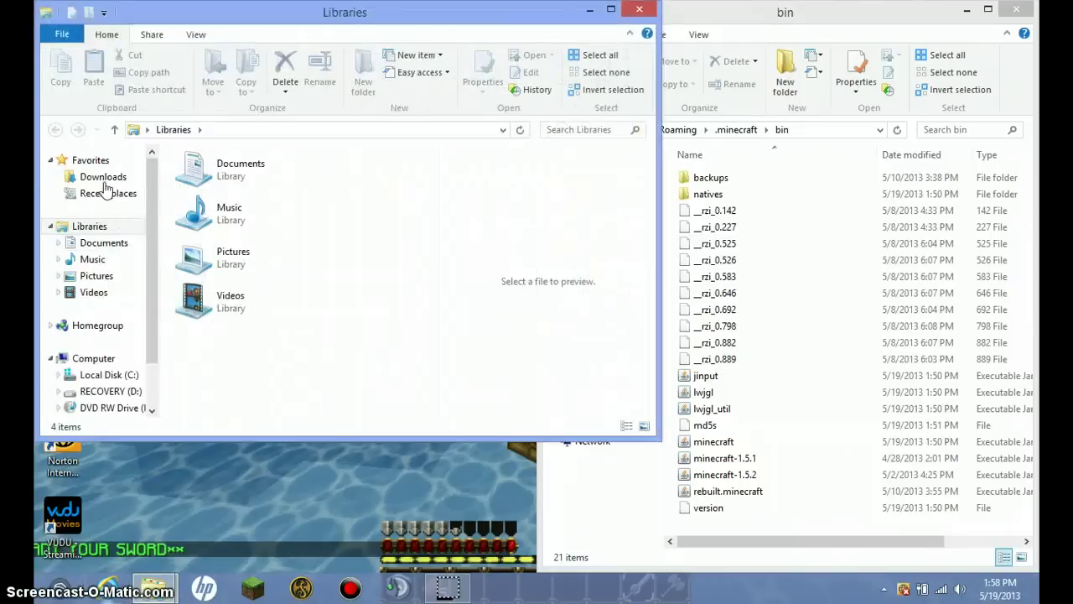
pyautogui.click(105, 177)
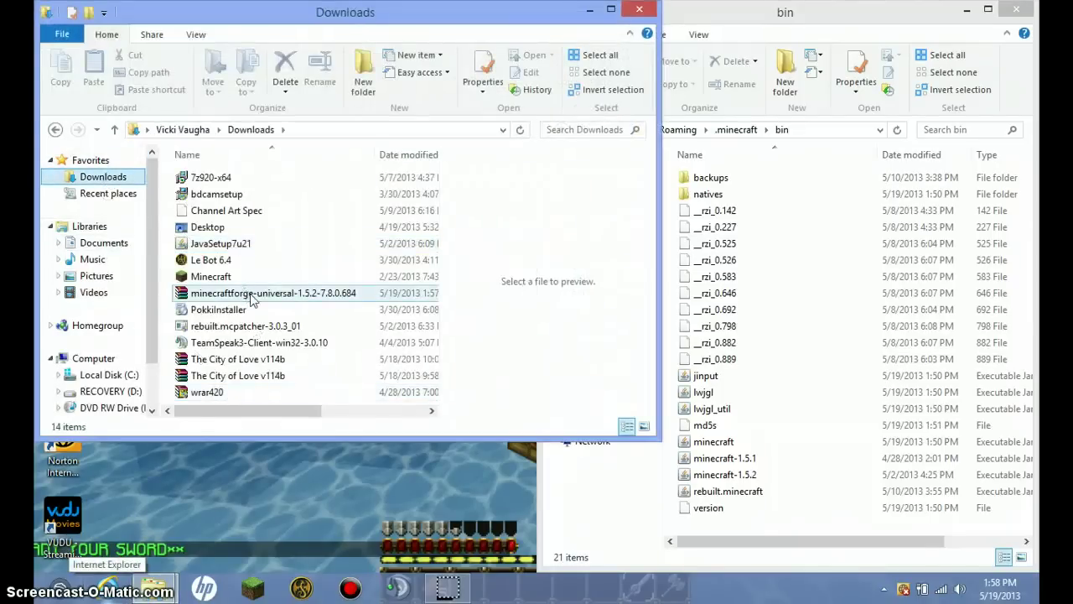
pyautogui.rightClick(249, 292)
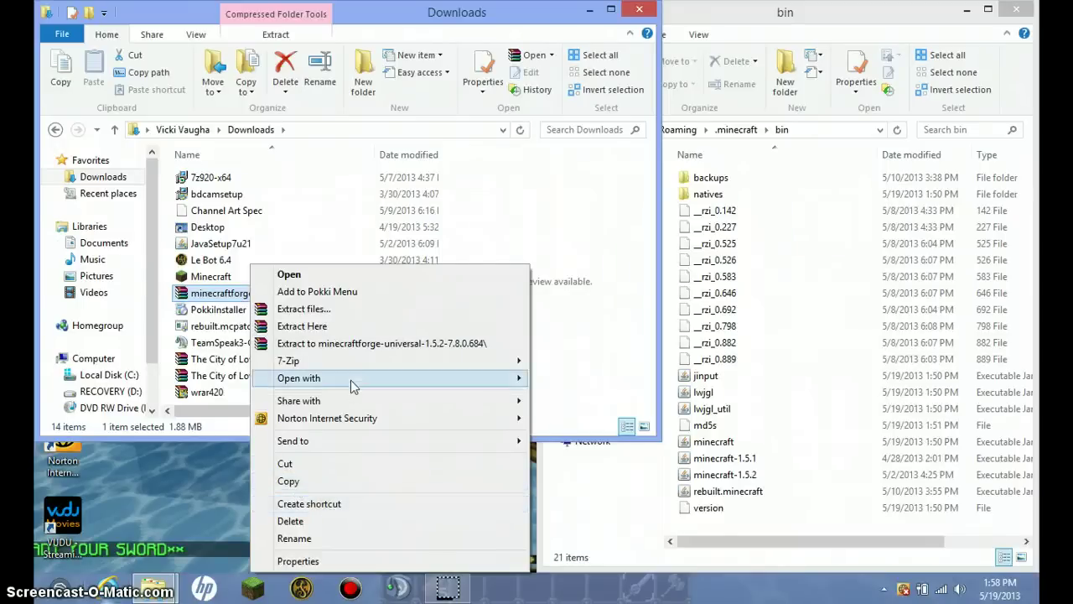
pyautogui.moveTo(321, 383)
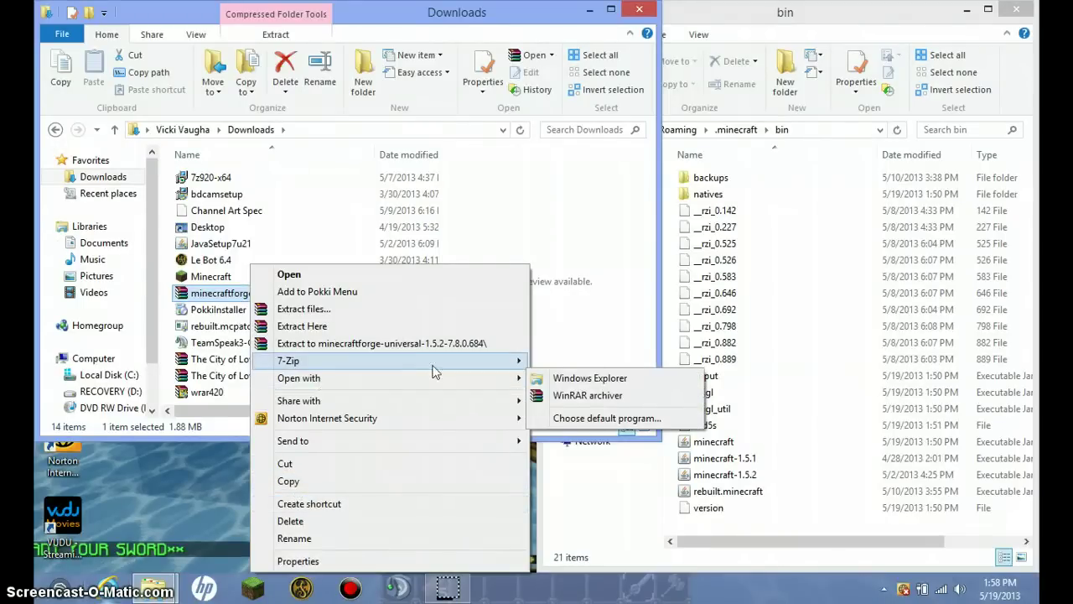
pyautogui.click(547, 397)
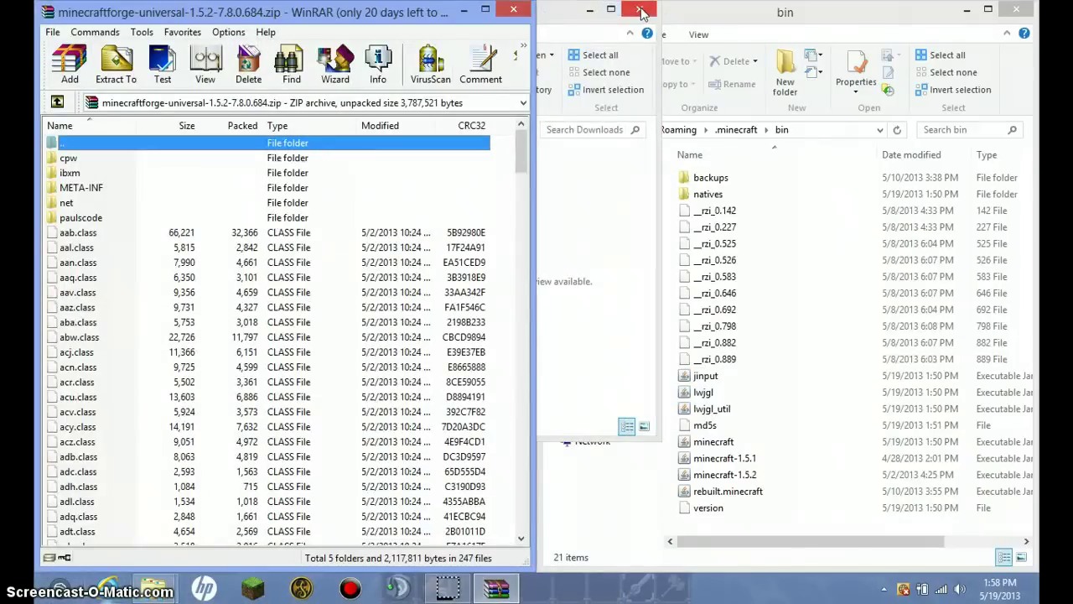
pyautogui.click(642, 10)
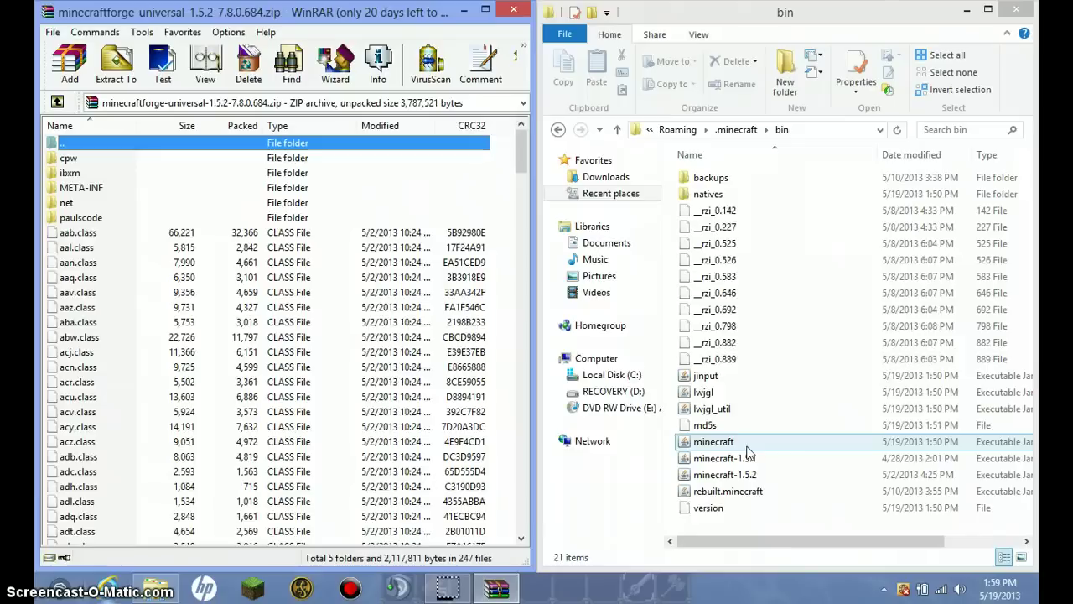
# Try to open the minecraft executable jar in the bin folder directly
pyautogui.click(748, 450)
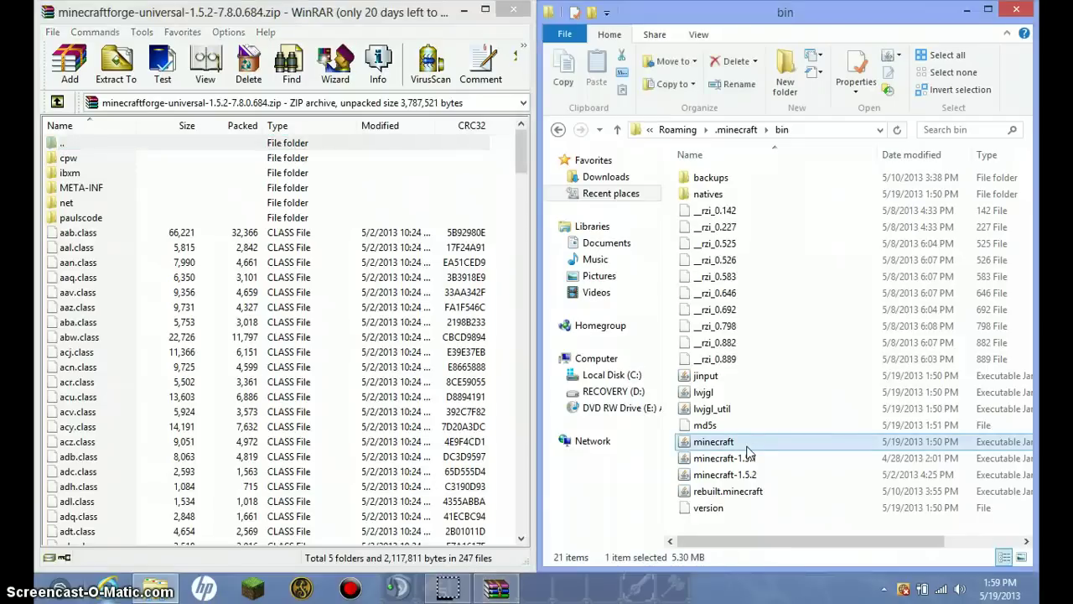
pyautogui.doubleClick(748, 450)
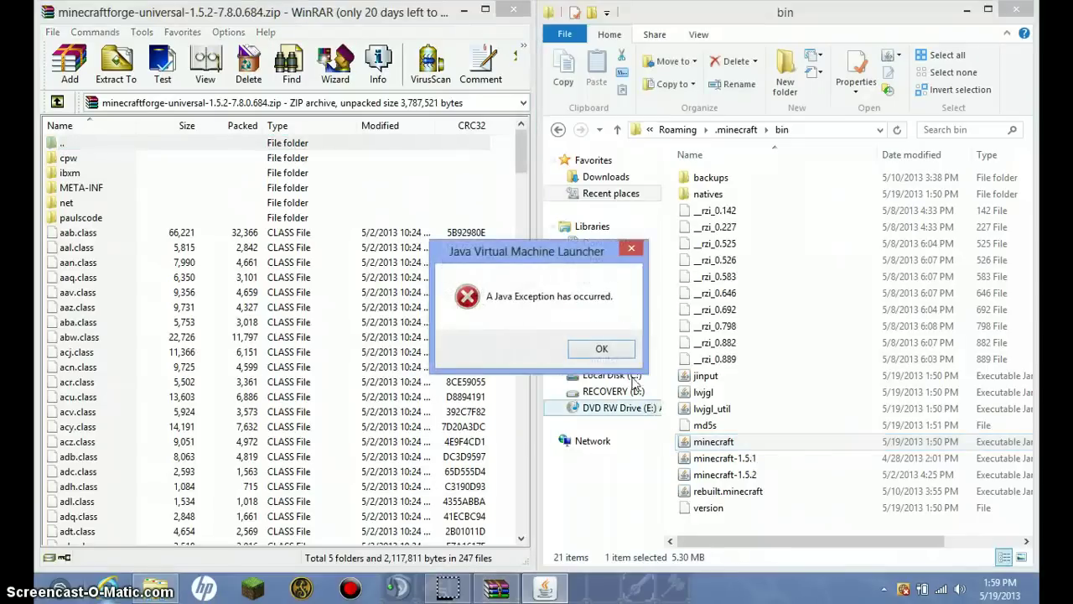
pyautogui.click(602, 349)
# Open the minecraft jar from the bin folder with WinRAR archiver beside the Forge archive, and delete its META-INF folder
pyautogui.rightClick(739, 443)
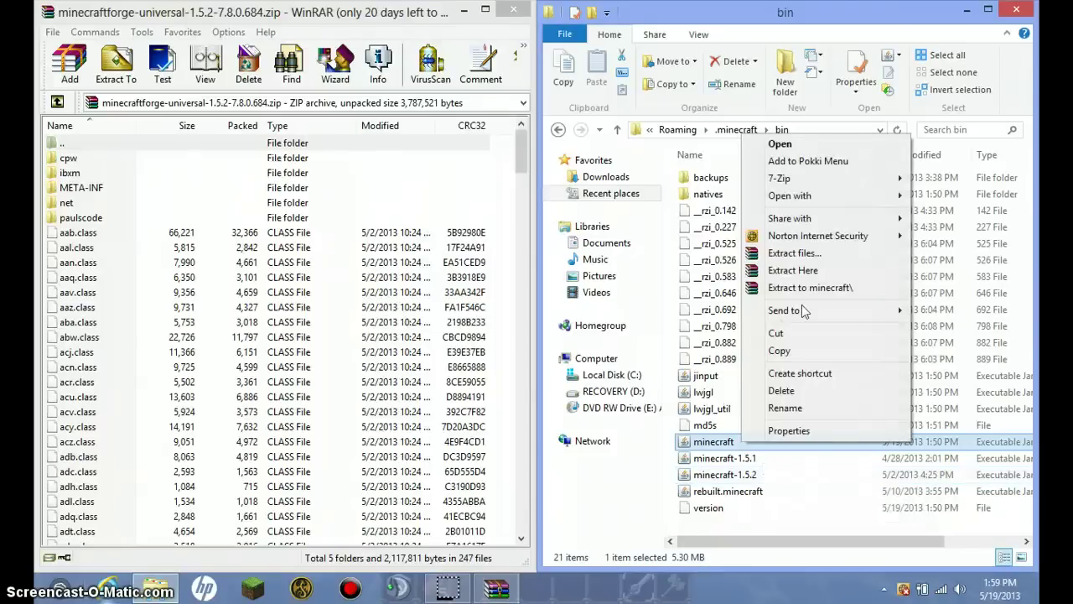
pyautogui.moveTo(805, 198)
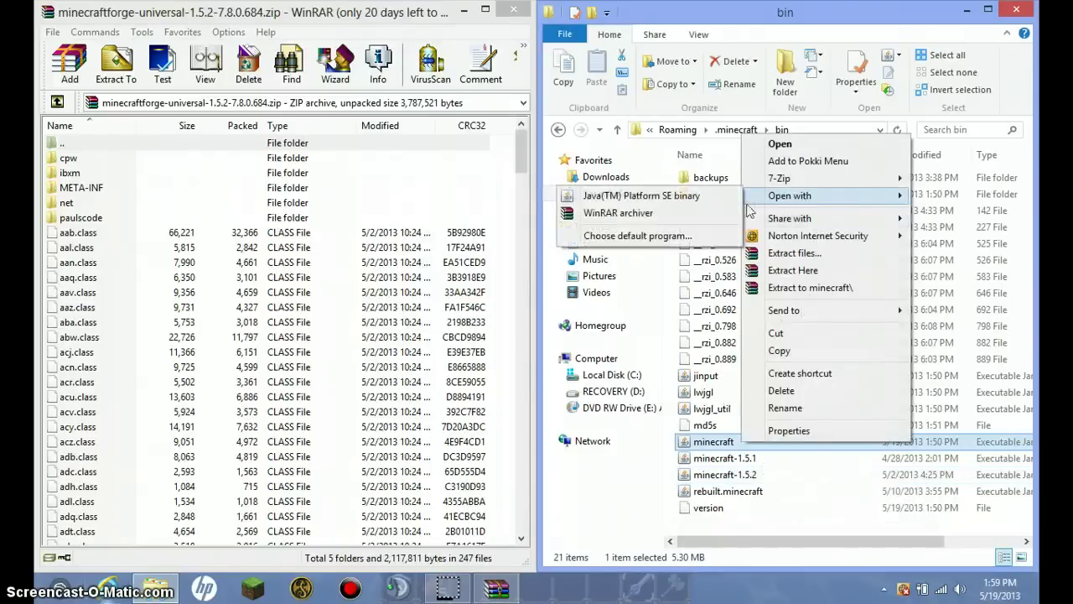
pyautogui.click(701, 217)
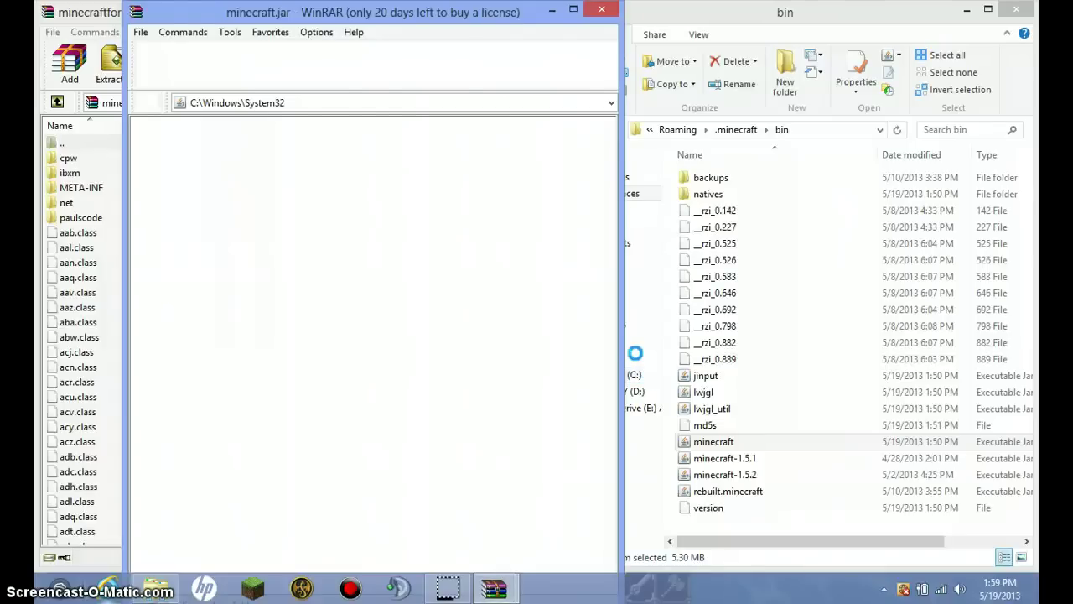
pyautogui.moveTo(450, 15); pyautogui.dragTo(1071, 17)
pyautogui.rightClick(599, 290)
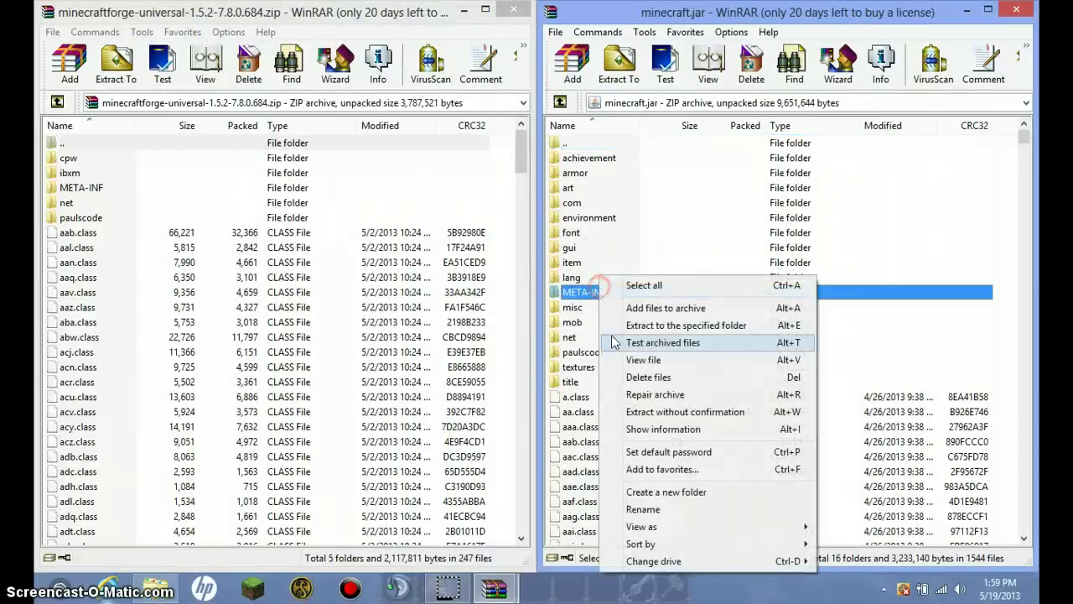
pyautogui.click(648, 377)
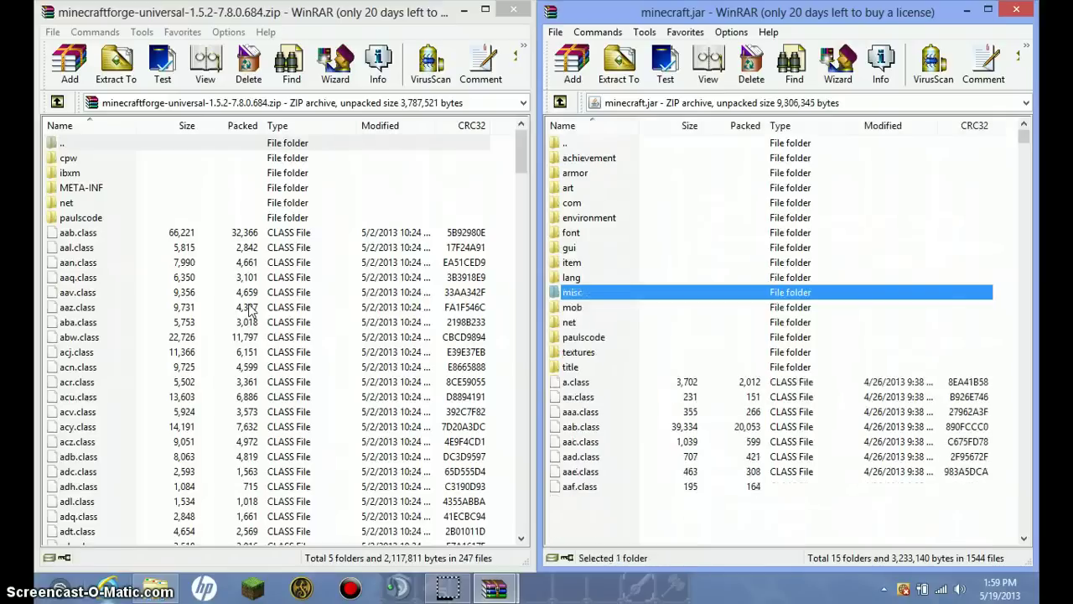
# Add all files and folders of the Forge archive to minecraft.jar as ZIP with the Add and replace files update mode
pyautogui.click(67, 157)
pyautogui.rightClick(72, 159)
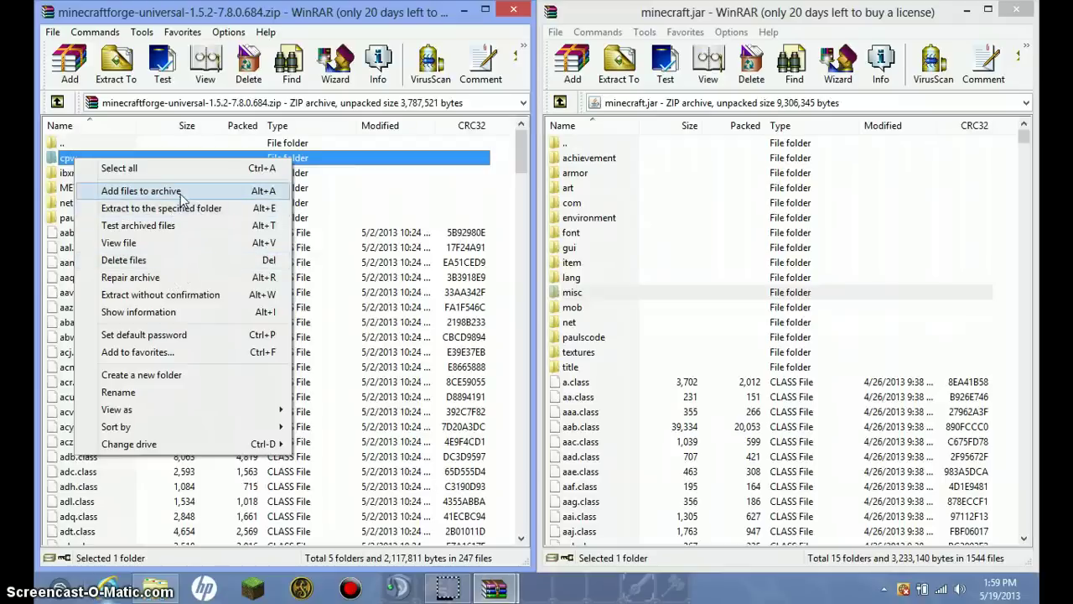
pyautogui.click(161, 170)
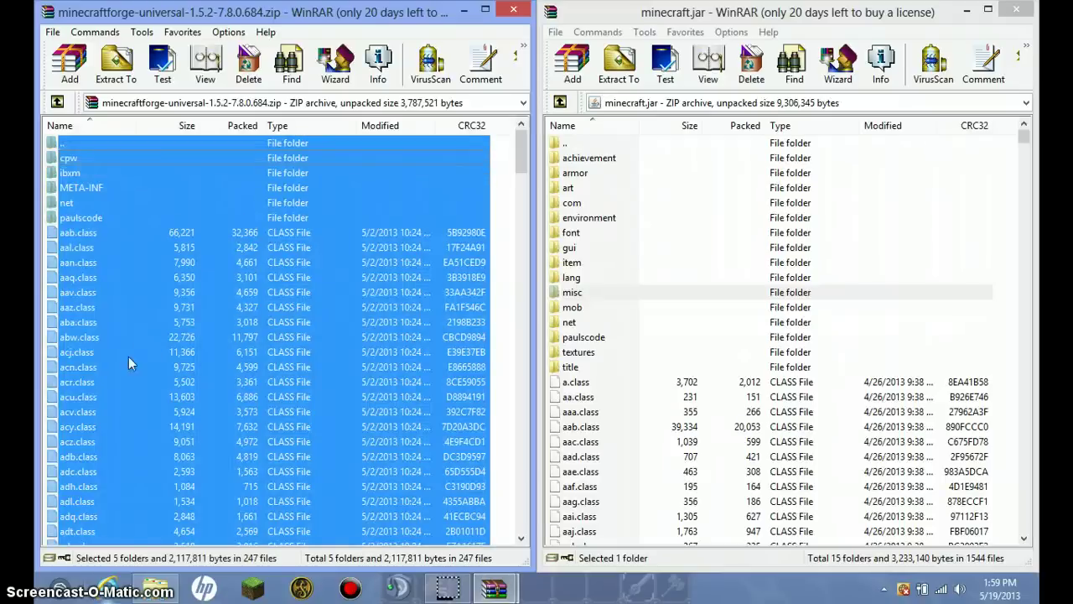
pyautogui.moveTo(211, 293); pyautogui.dragTo(1010, 268)
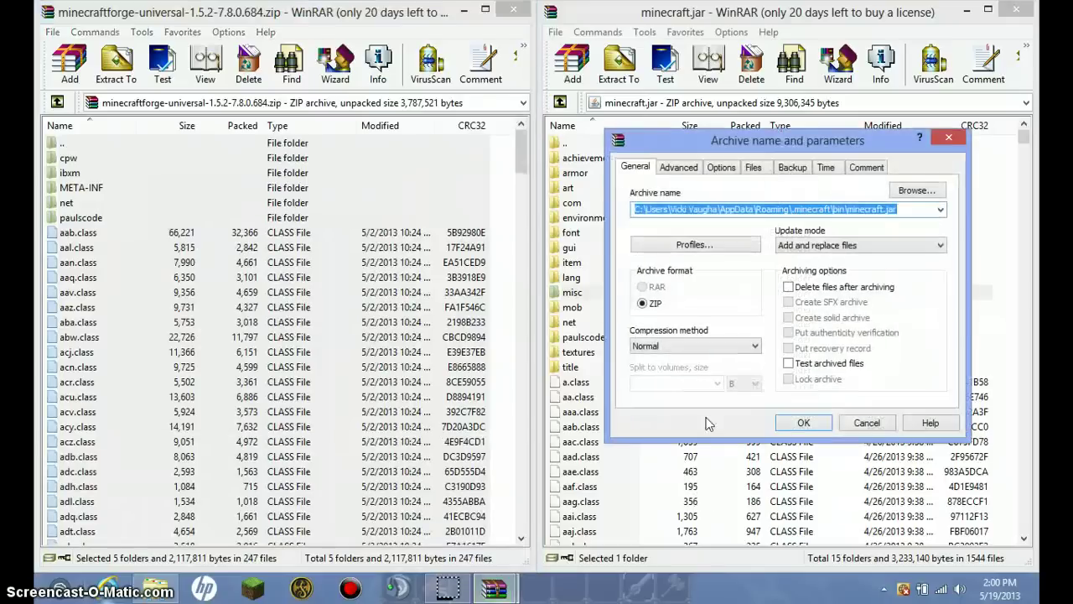
pyautogui.click(801, 423)
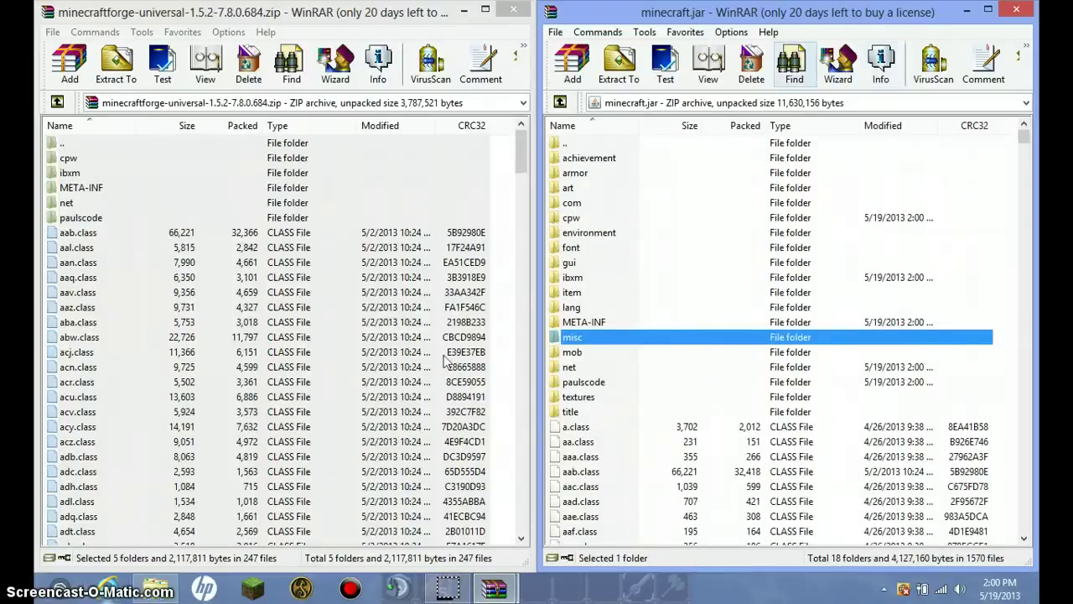
# Close both WinRAR archive windows and the bin folder window
pyautogui.click(1029, 8)
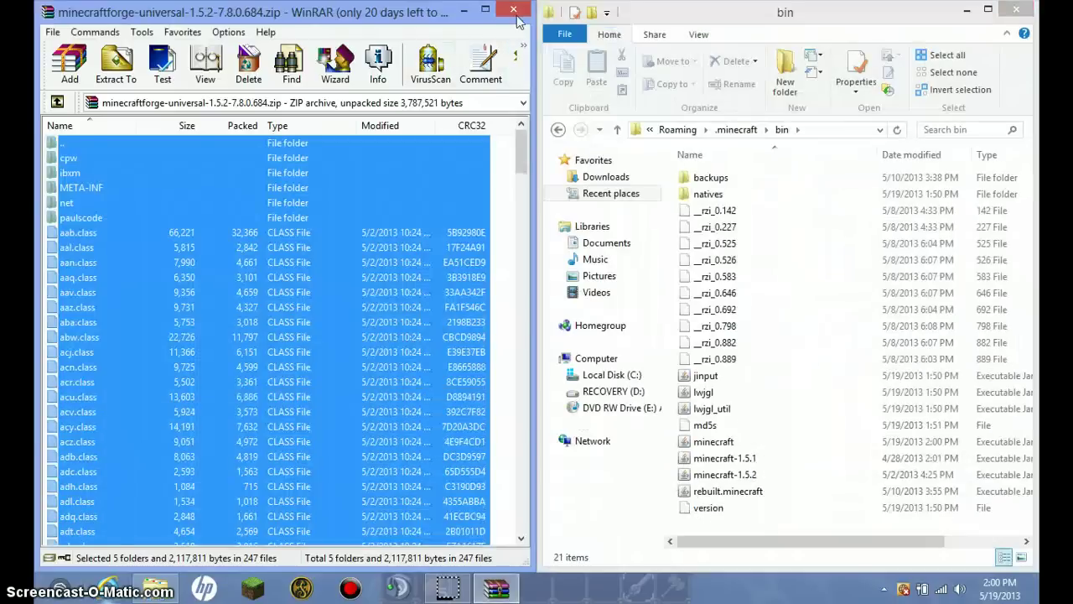
pyautogui.click(513, 9)
pyautogui.click(1016, 8)
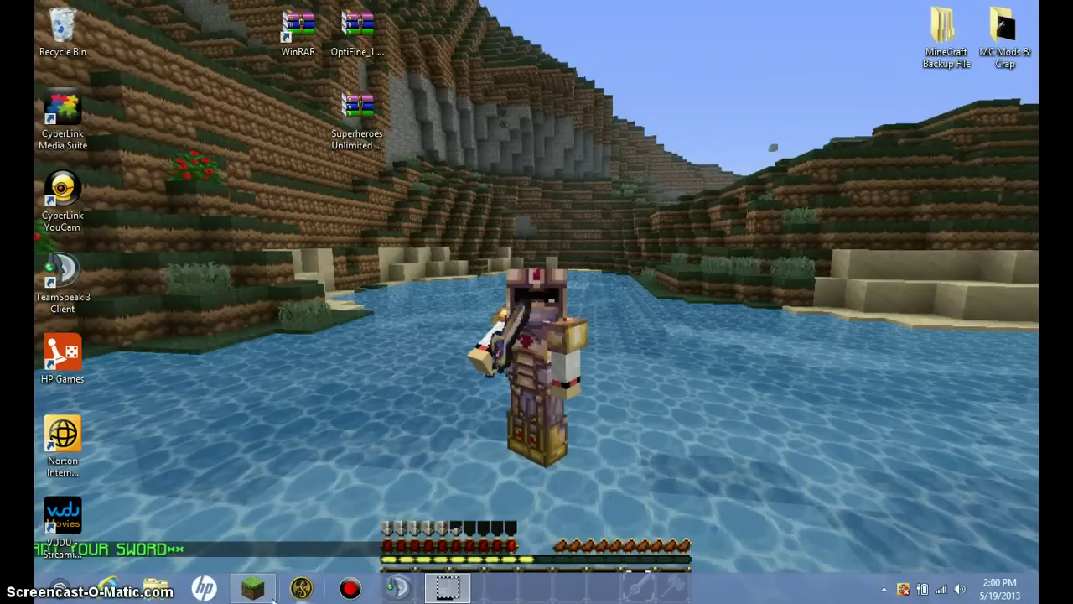
# Start the Minecraft Launcher, maximize its window, and log in with the remembered account
pyautogui.click(270, 595)
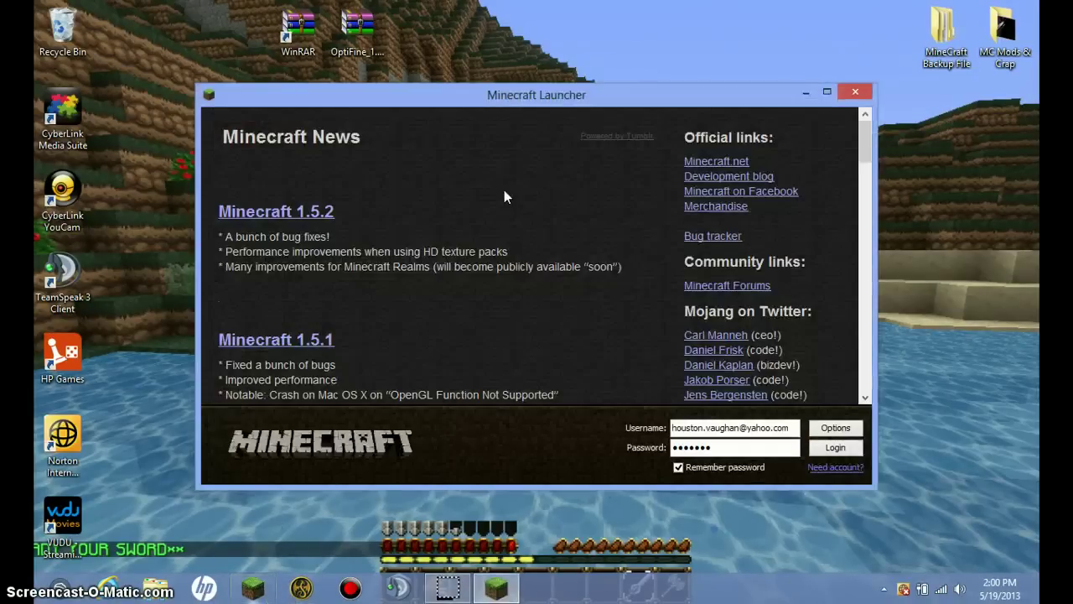
pyautogui.click(822, 87)
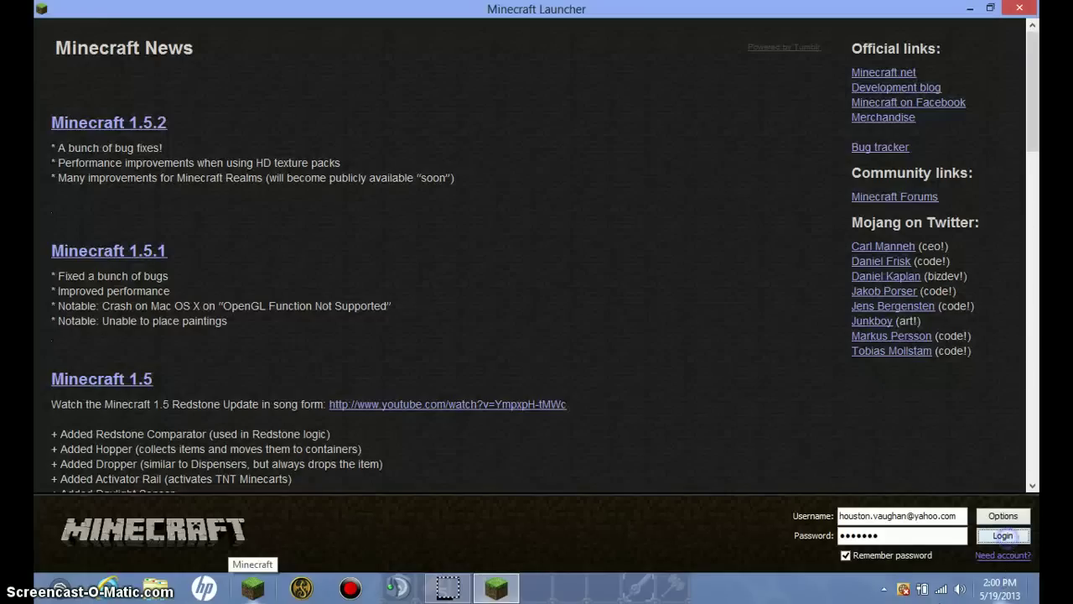
pyautogui.click(1002, 534)
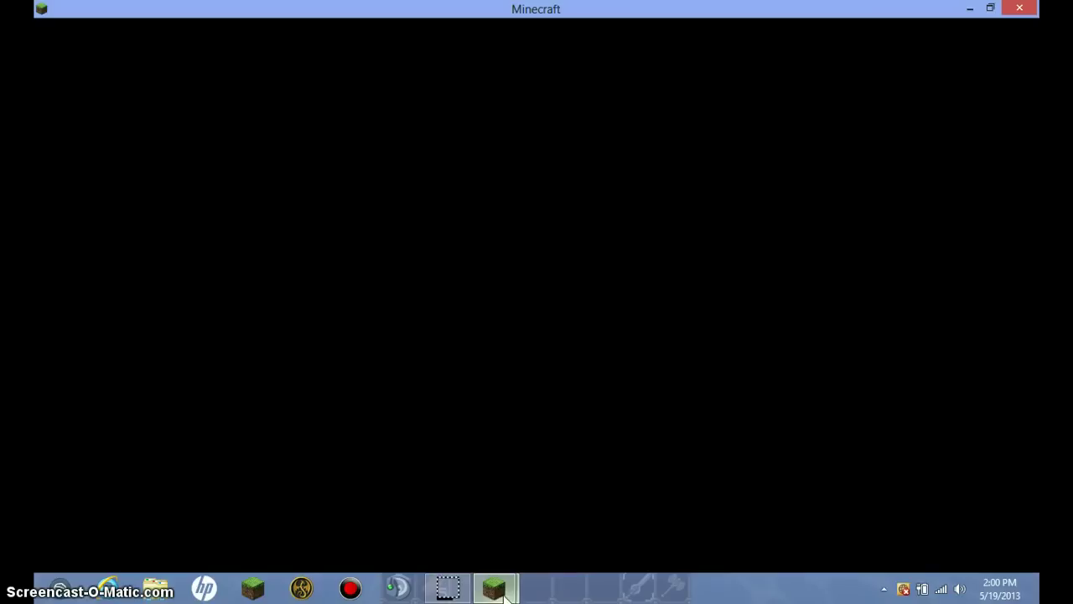
# Minimize the game window, try to bring it back, and close the unresponsive Java program
pyautogui.click(969, 10)
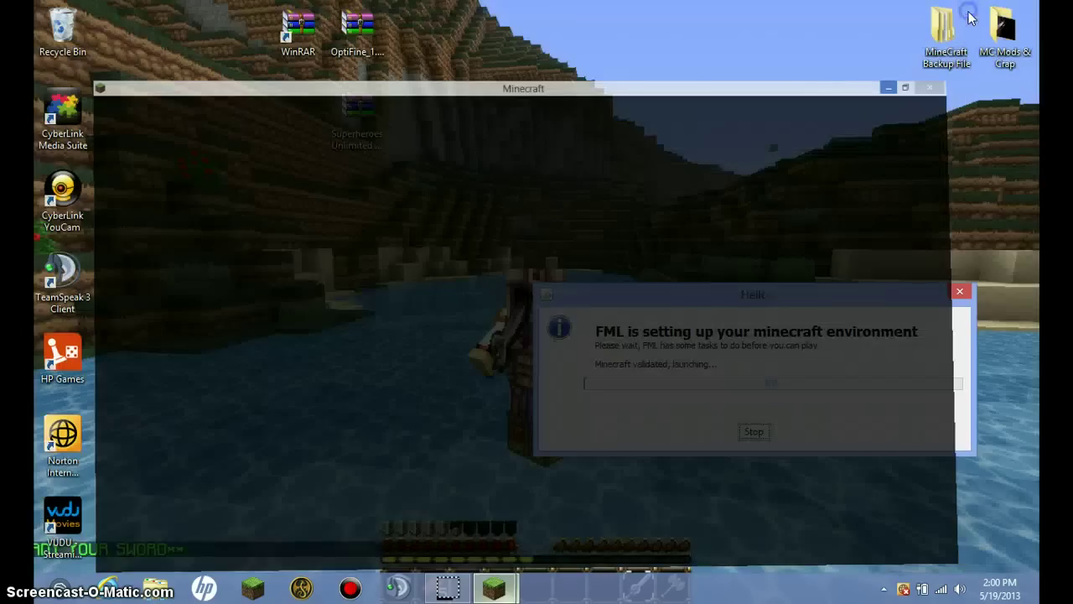
pyautogui.click(500, 591)
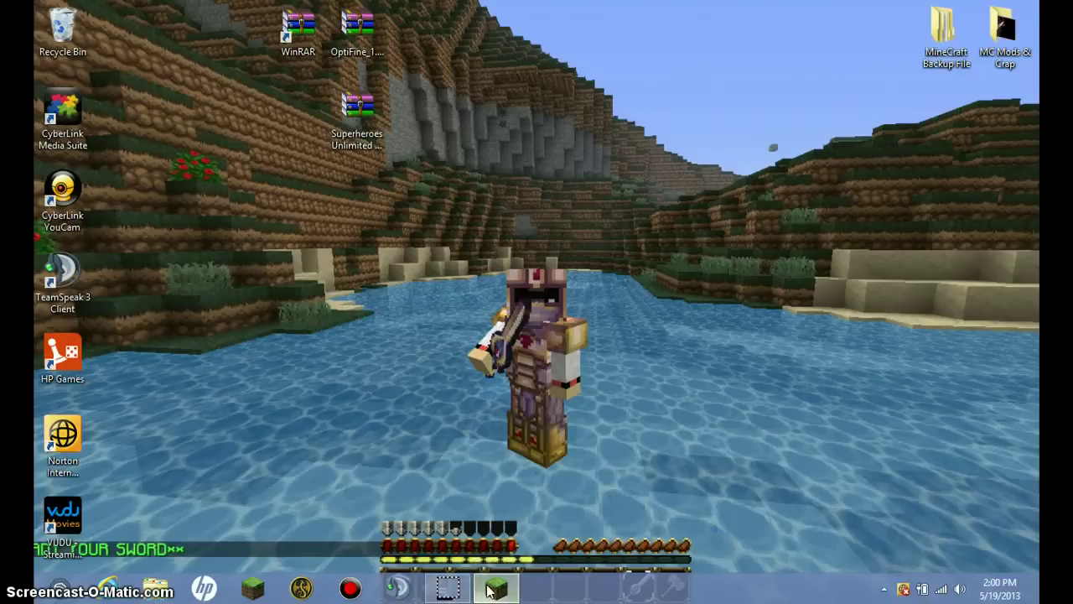
pyautogui.click(488, 590)
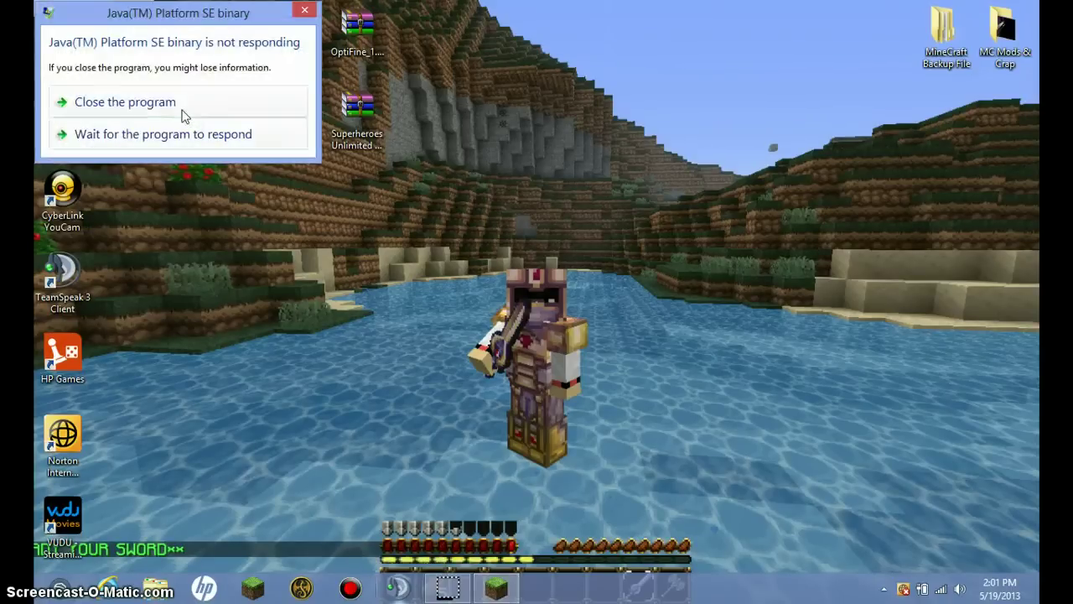
pyautogui.click(182, 105)
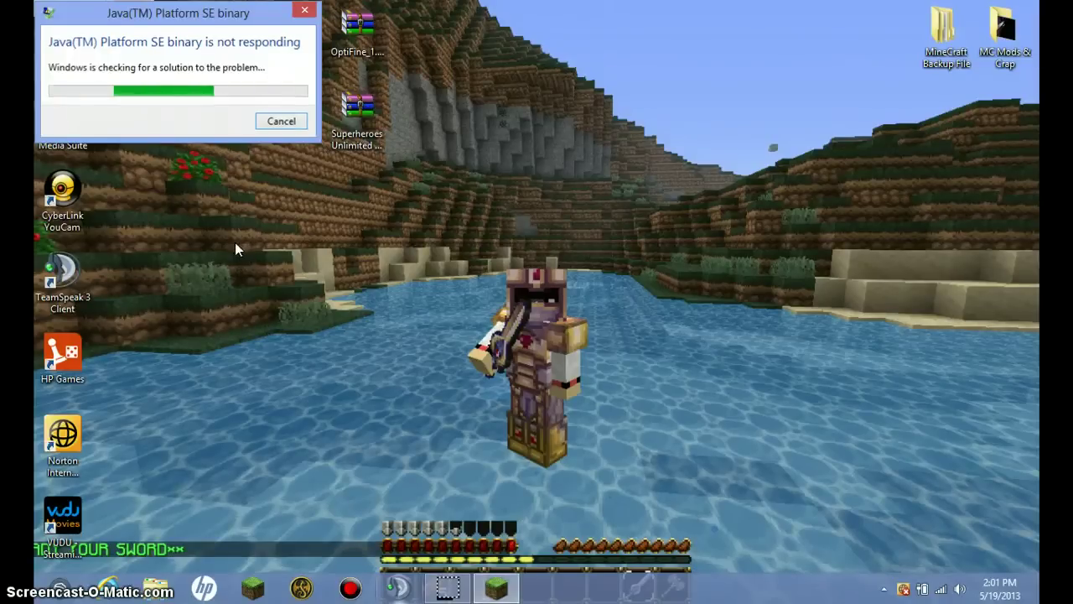
# Restart the Minecraft Launcher in a maximized window and log in again with the remembered account
pyautogui.click(253, 589)
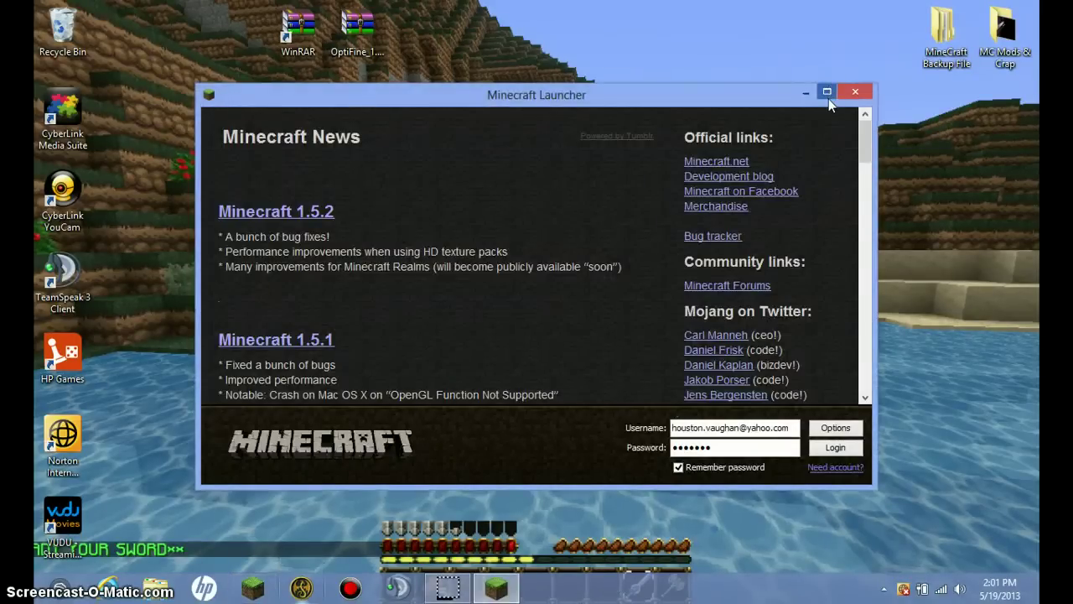
pyautogui.click(828, 97)
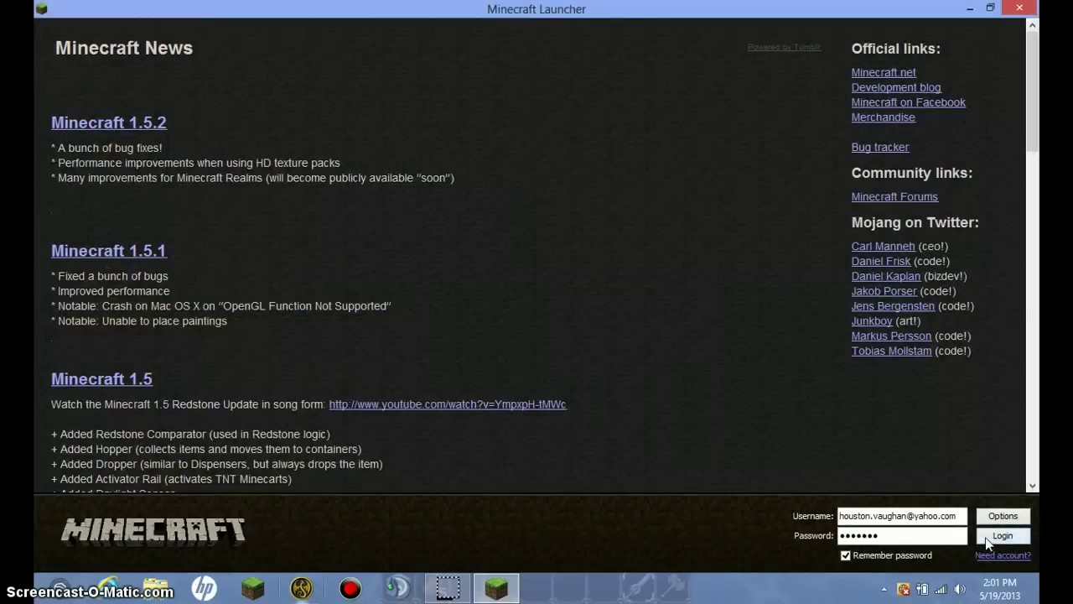
pyautogui.click(987, 539)
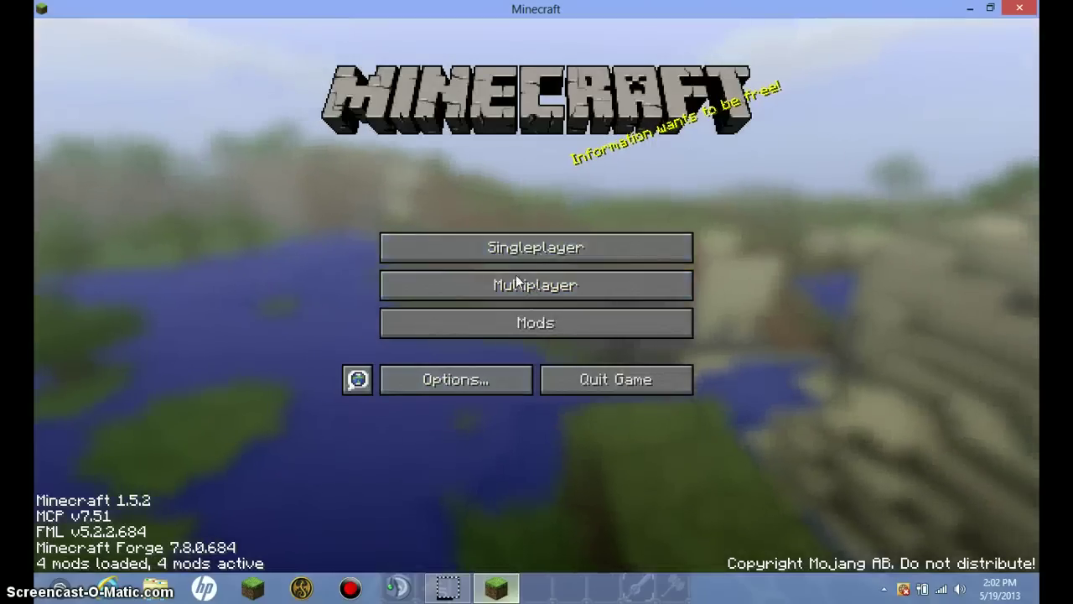
# Load the singleplayer world "Super Heroes Unlimited Mod :)"
pyautogui.click(507, 258)
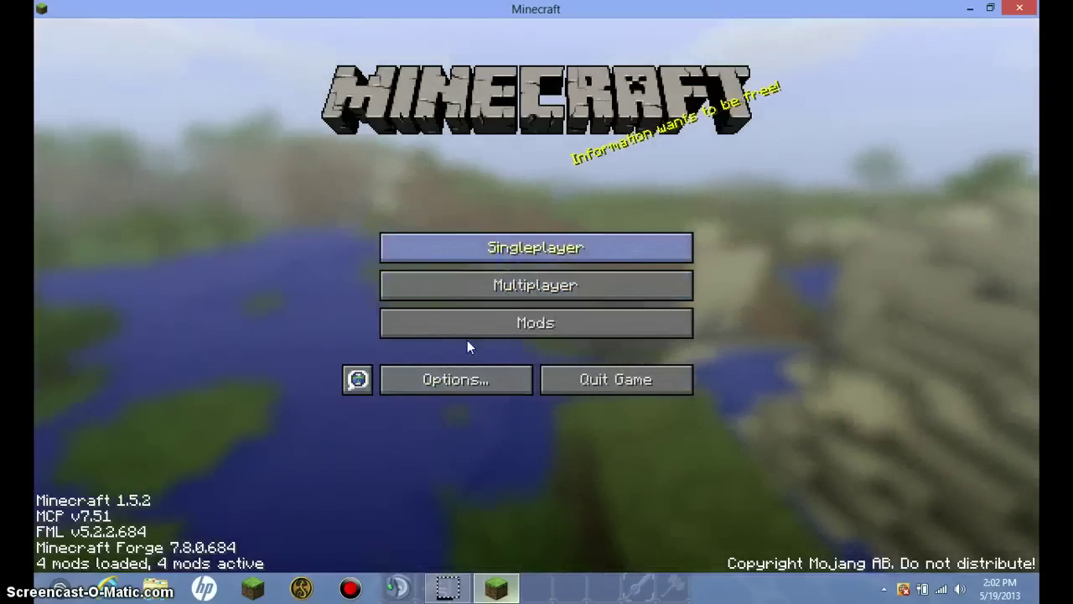
pyautogui.click(471, 114)
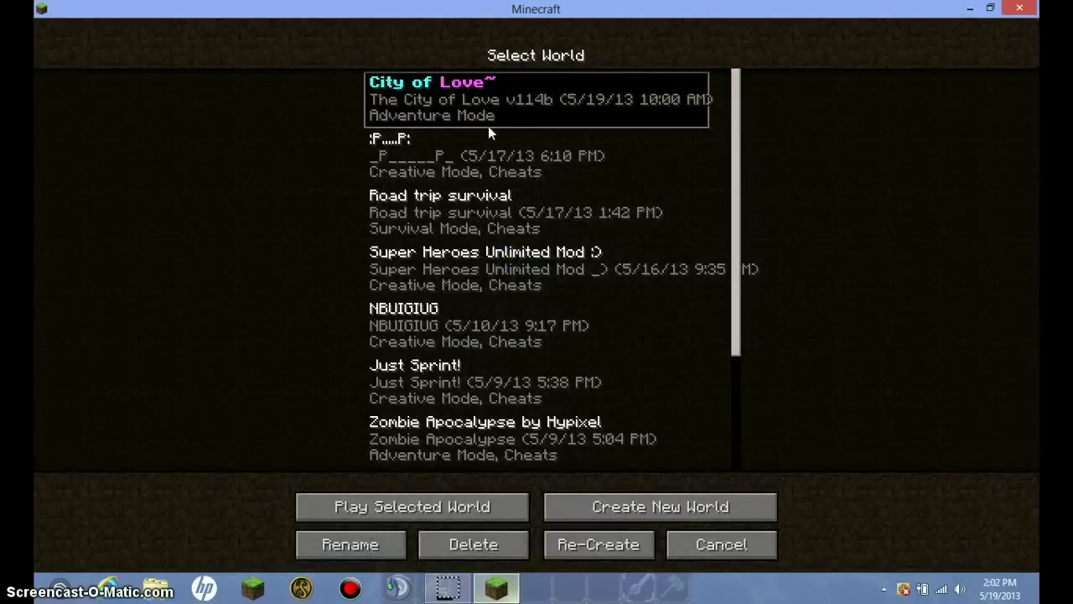
pyautogui.click(452, 165)
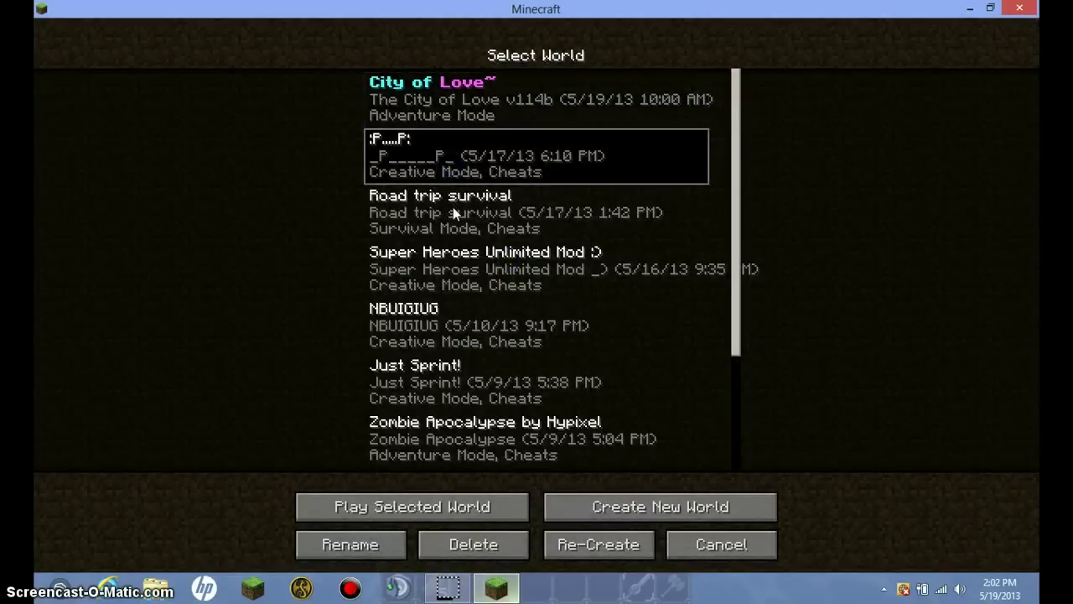
pyautogui.click(457, 256)
pyautogui.click(393, 509)
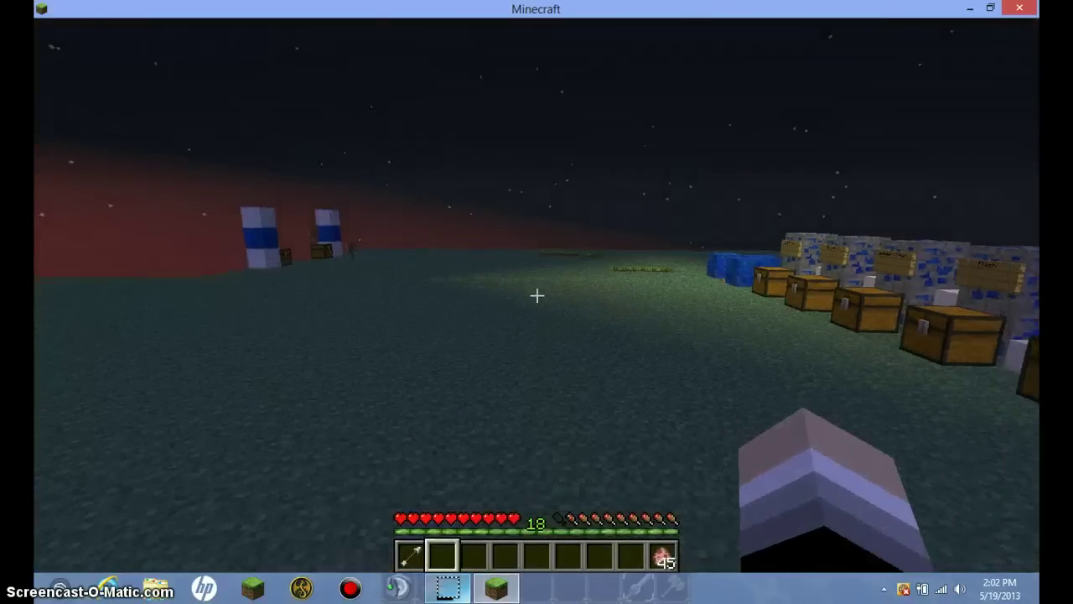
# Switch the world to creative mode with the chat command /gamemode 1
pyautogui.press('e')
pyautogui.write('e')
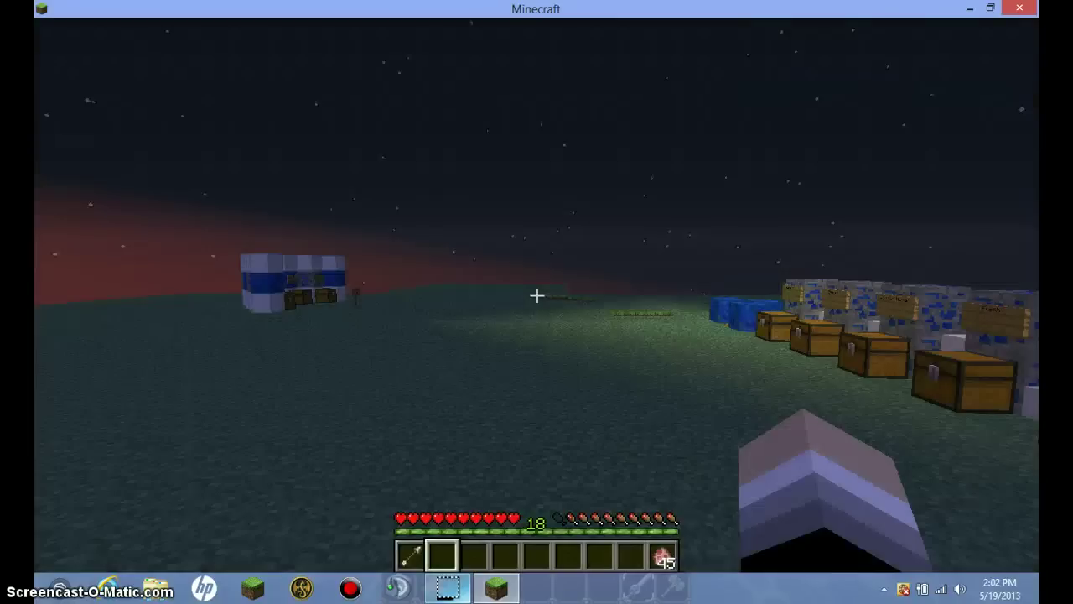
pyautogui.write('/gamem')
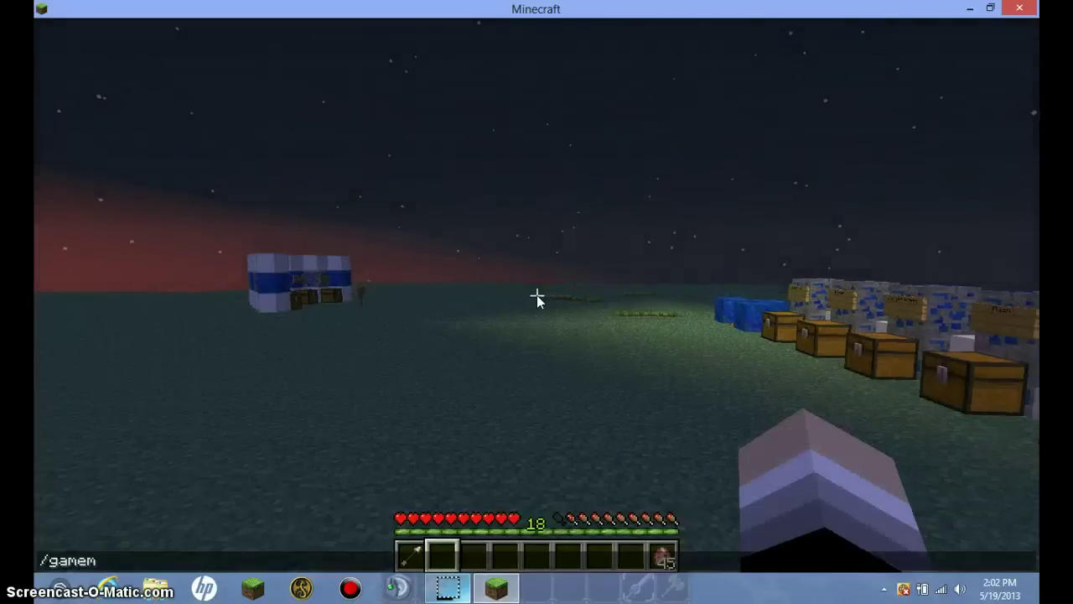
pyautogui.press('BackSpace')
pyautogui.press('BackSpace')
pyautogui.write('e')
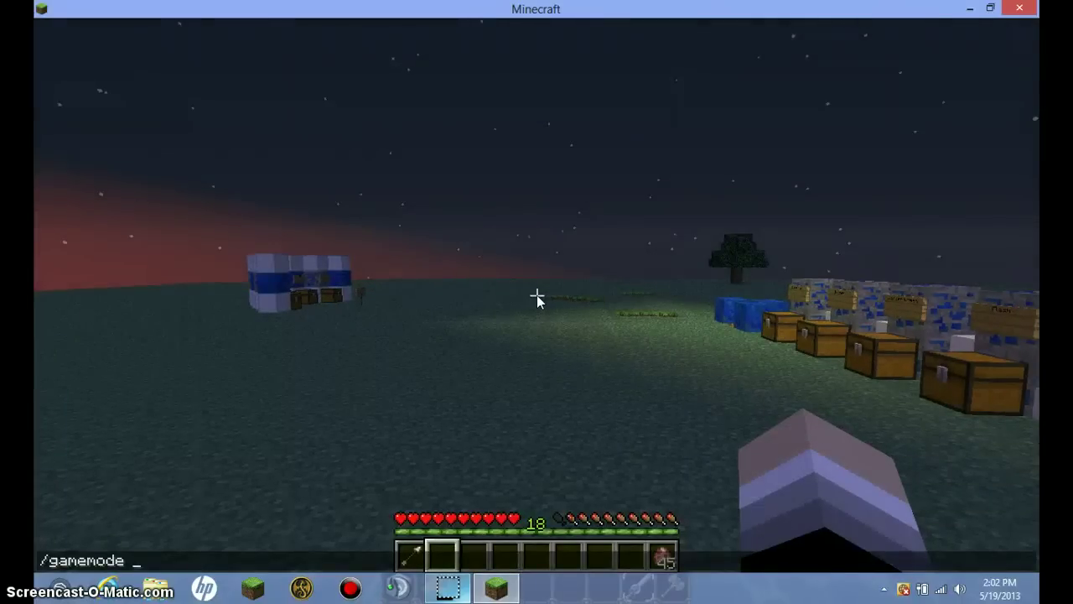
pyautogui.write('1')
pyautogui.press('Return')
# Browse the second page of the creative inventory through DC Heroes, Marvel Heroes, Superheroes Unlimited Weapons, Bat Gadgets, and Superheroes Unlimited Tools
pyautogui.press('e')
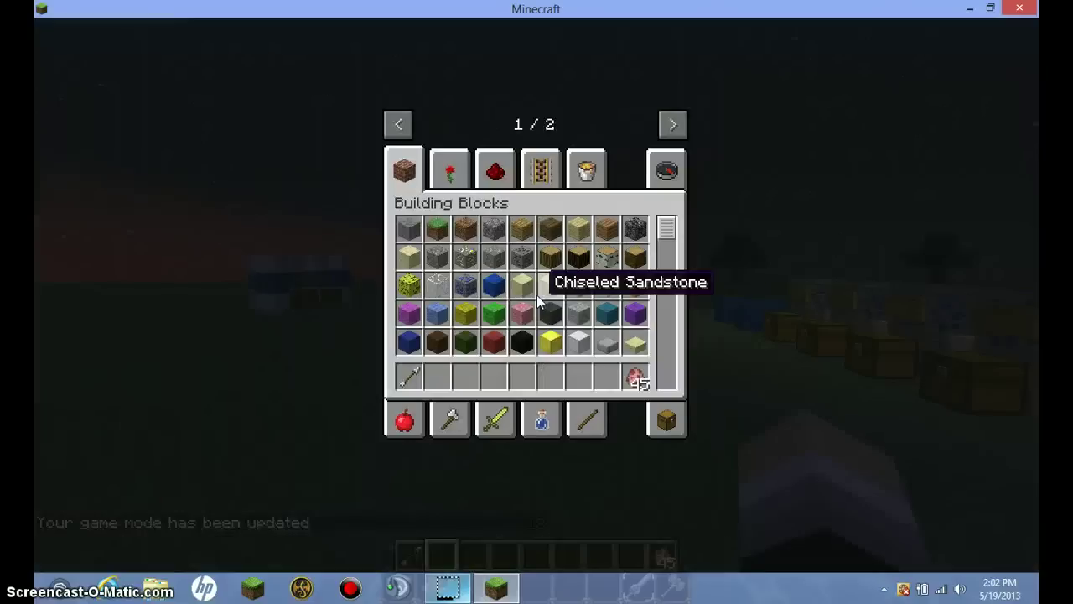
pyautogui.click(673, 124)
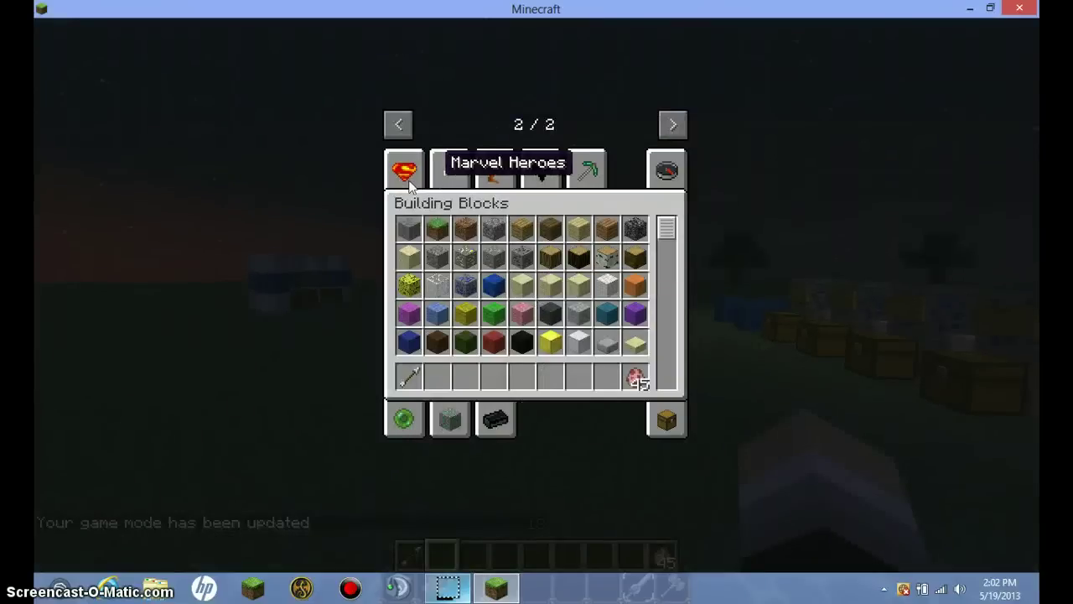
pyautogui.click(416, 178)
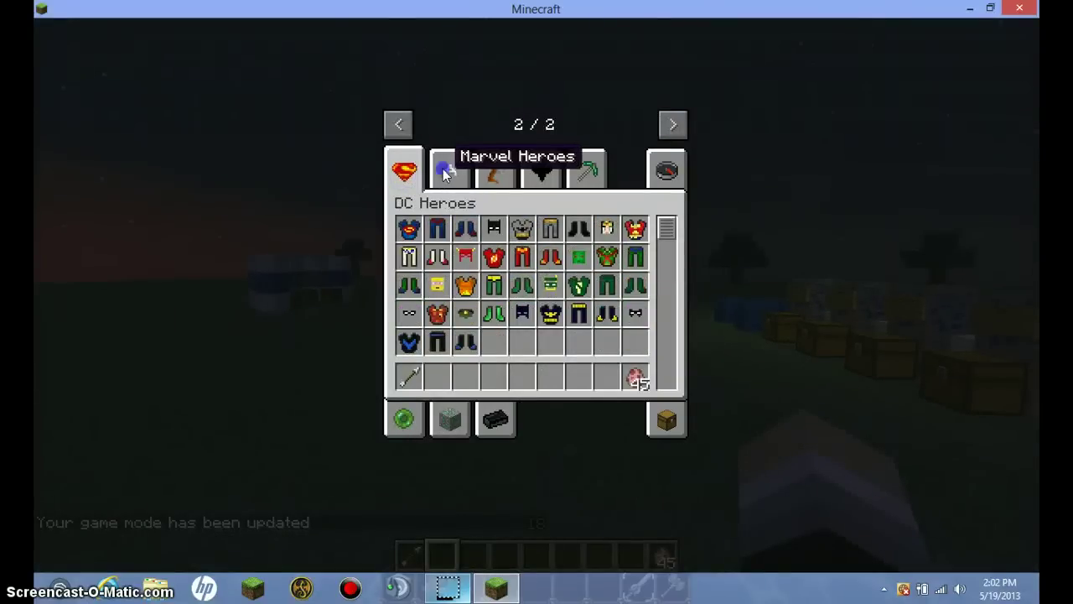
pyautogui.click(446, 173)
pyautogui.click(495, 167)
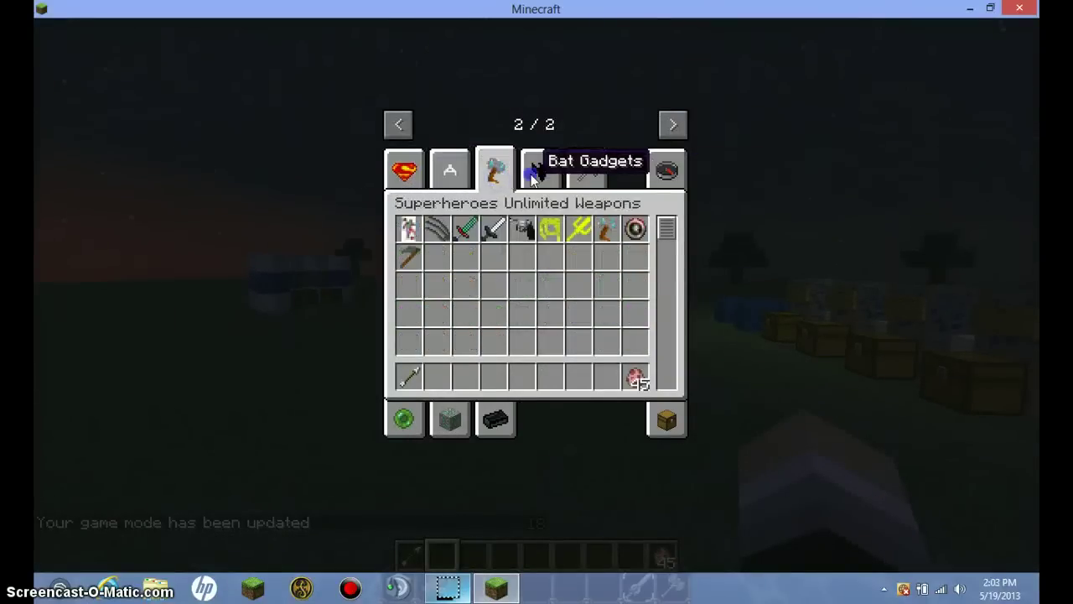
pyautogui.click(537, 167)
pyautogui.click(586, 170)
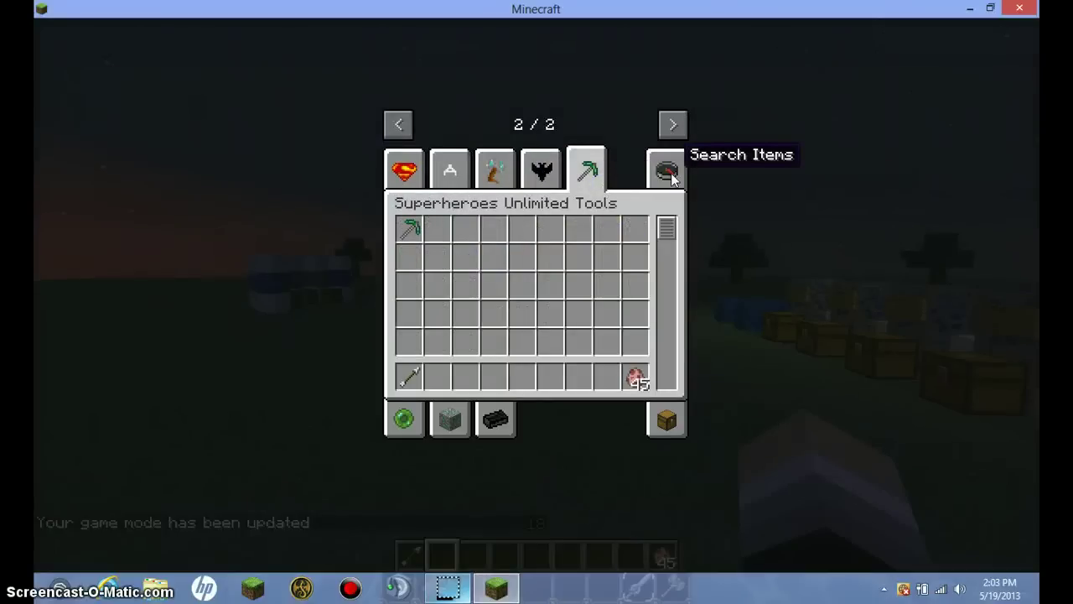
# Search all creative inventory items for "iron m"
pyautogui.click(682, 166)
pyautogui.write('i')
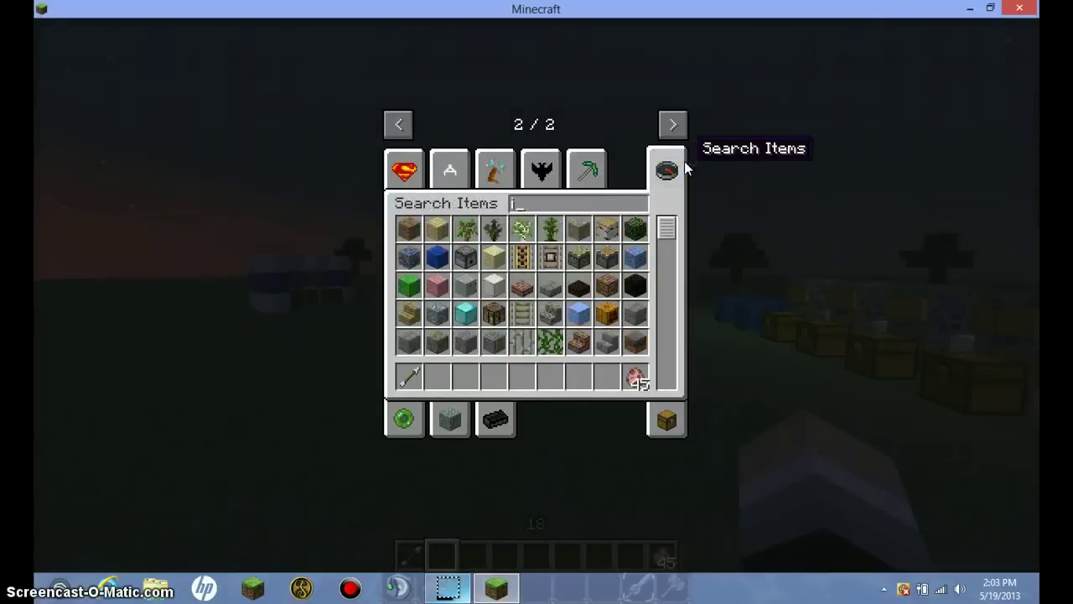
pyautogui.write('ro')
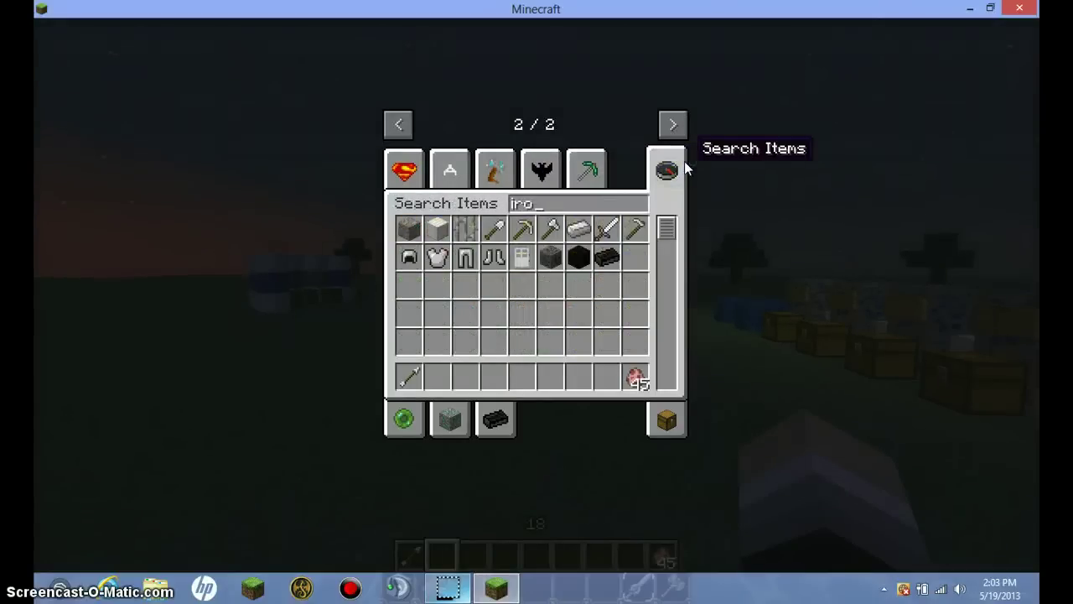
pyautogui.write('n m')
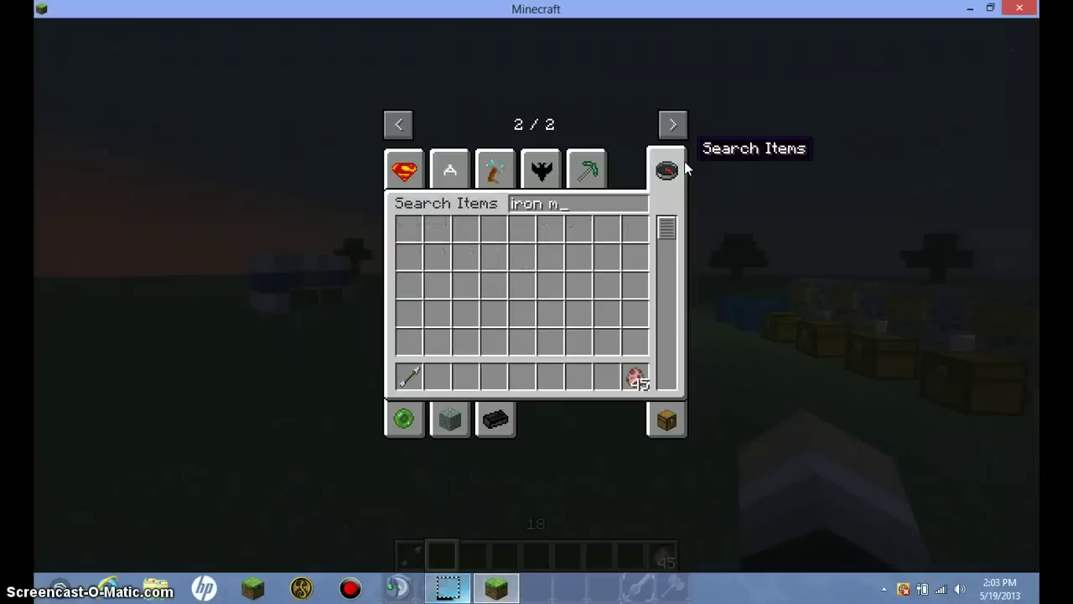
# Clear the creative inventory's item search, view the DC Heroes items, and close the inventory
pyautogui.press('BackSpace')
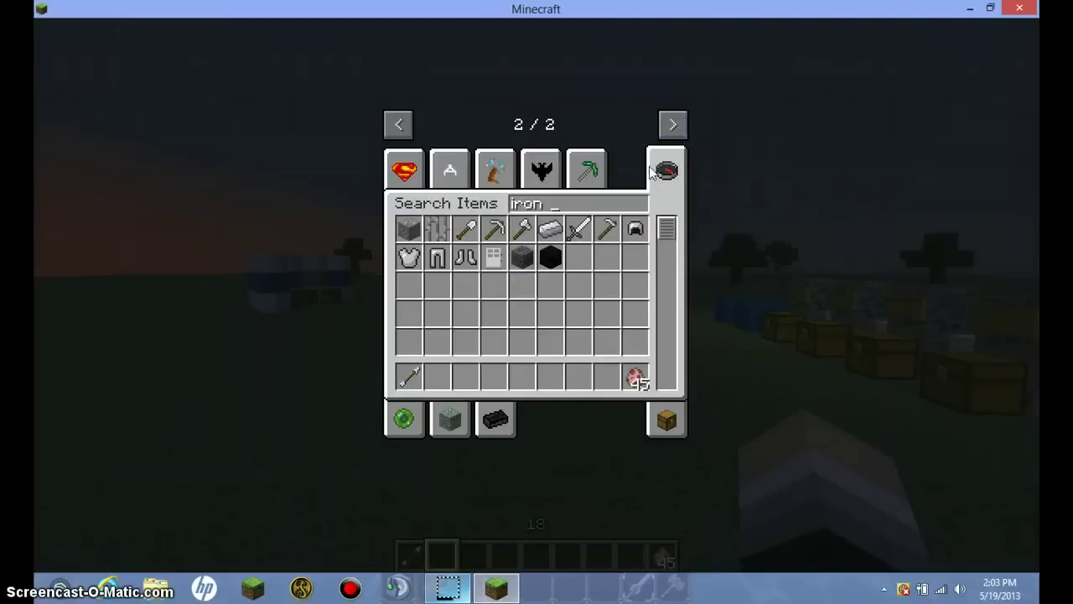
pyautogui.press('BackSpace')
pyautogui.press('BackSpace')
pyautogui.press('BackSpace')
pyautogui.press('BackSpace')
pyautogui.press('BackSpace')
pyautogui.write('e')
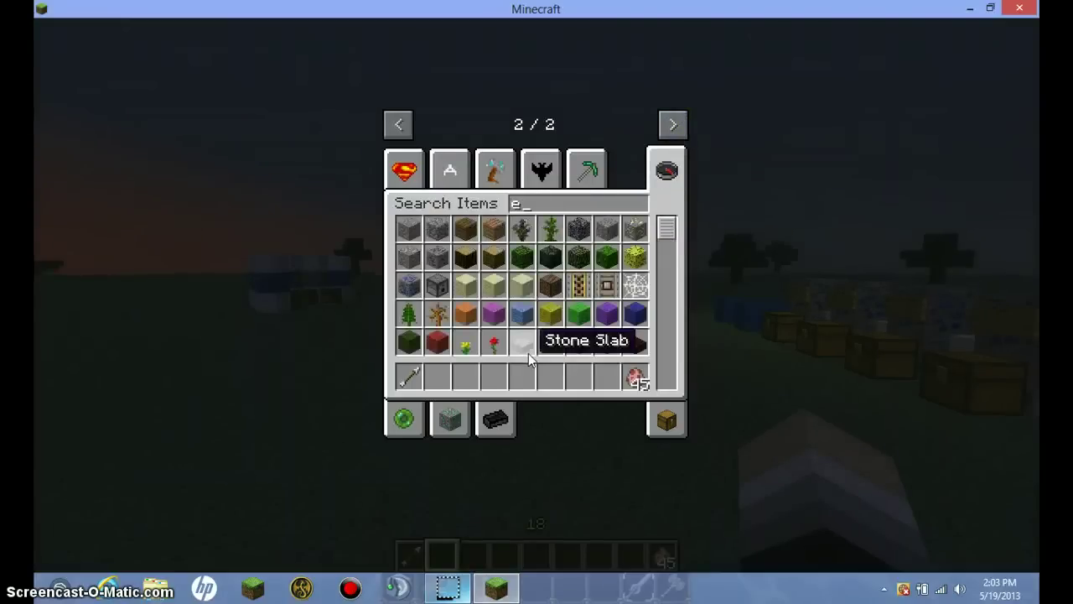
pyautogui.click(412, 164)
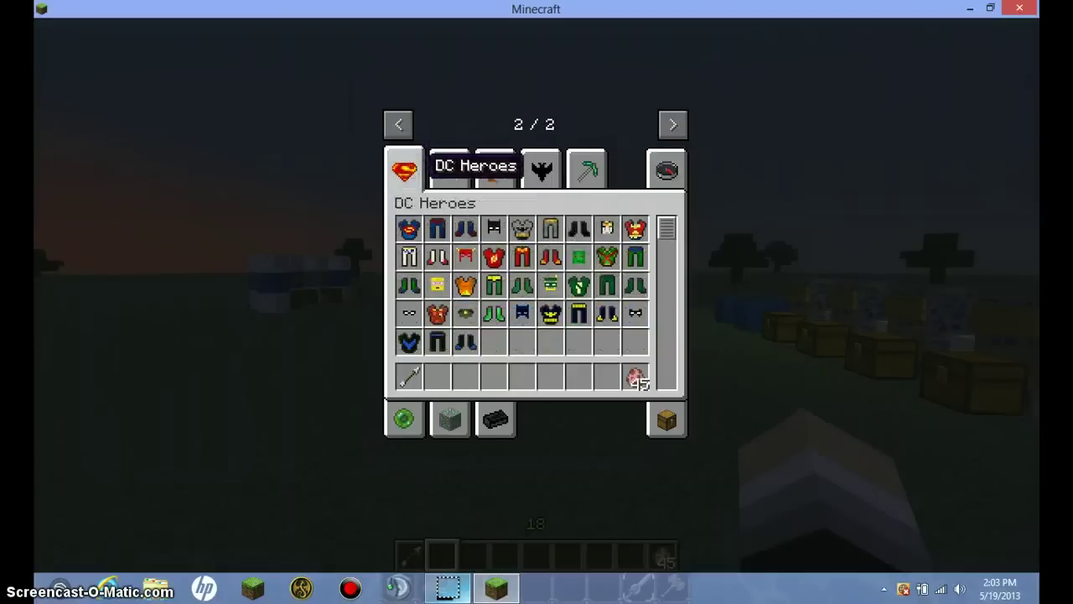
pyautogui.press('e')
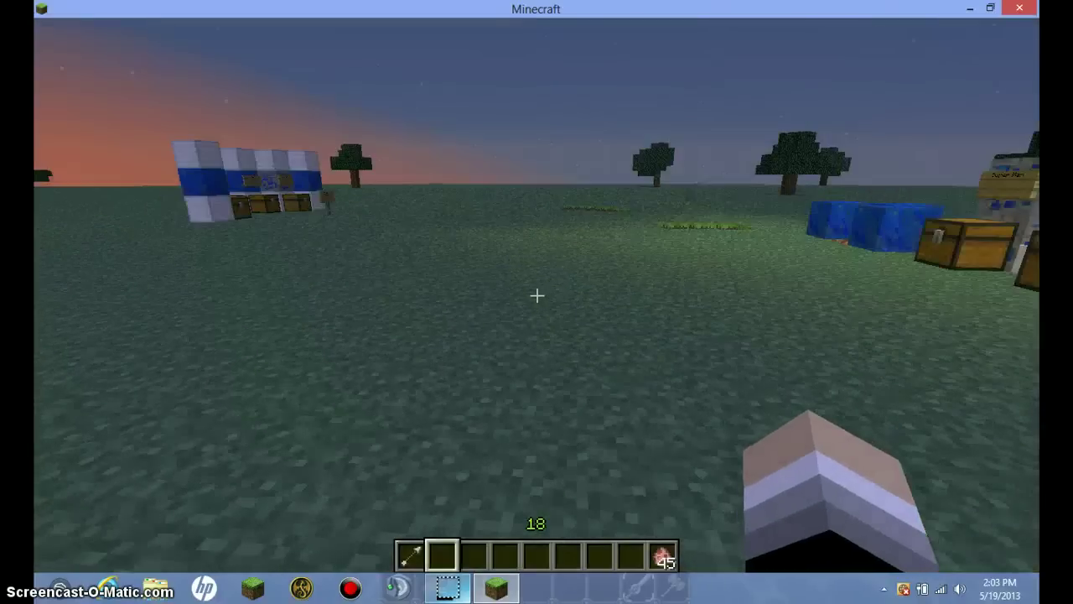
# Walk along the rows of hero-labelled chests, from Super Man and Batman around to Hulk and Wolverine
pyautogui.press('w')
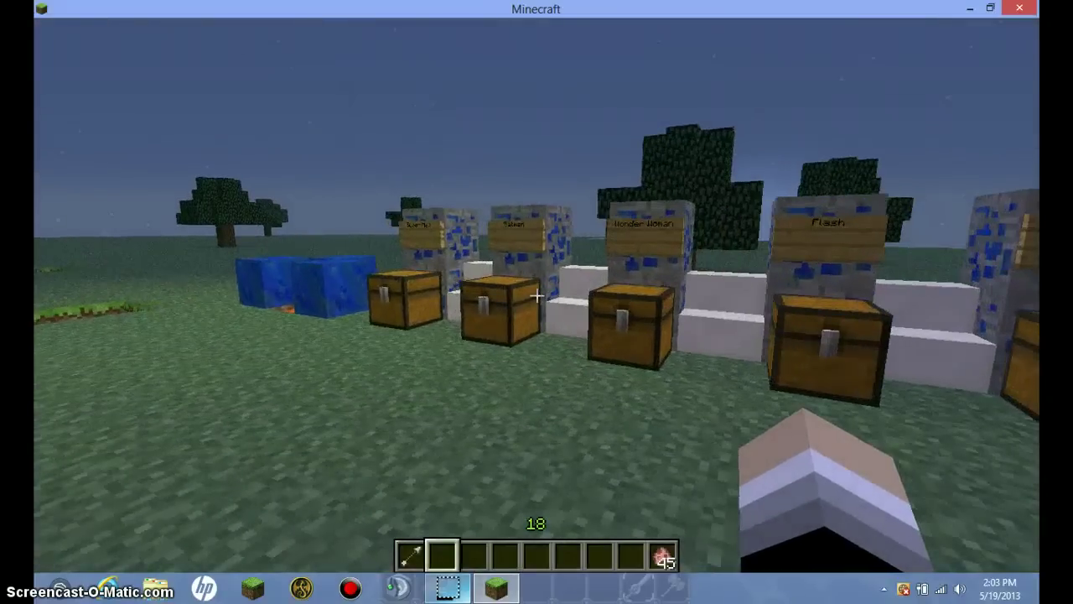
pyautogui.press('a')
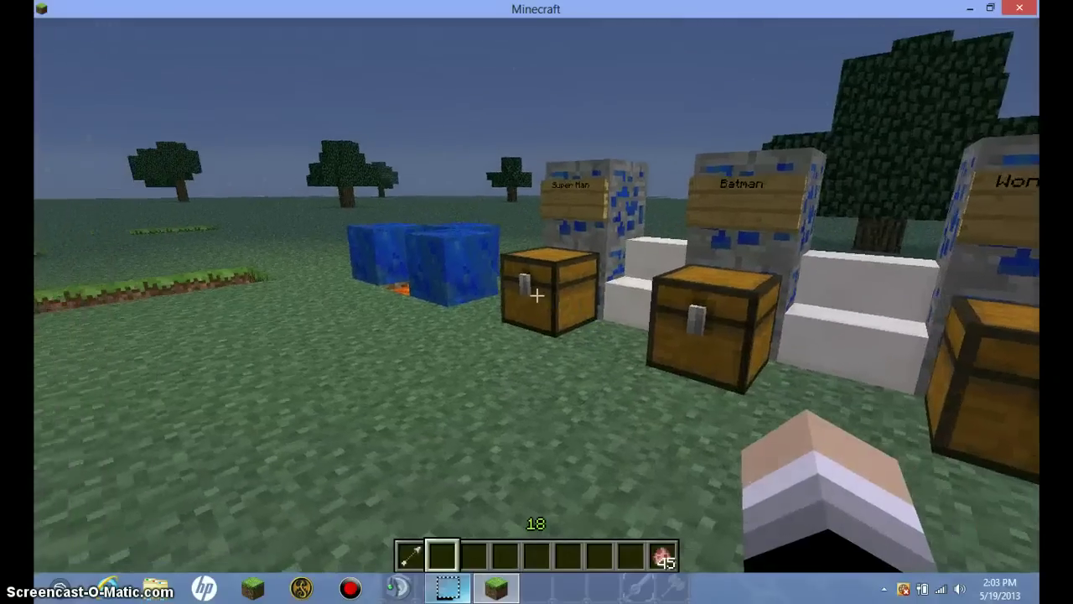
pyautogui.press('s')
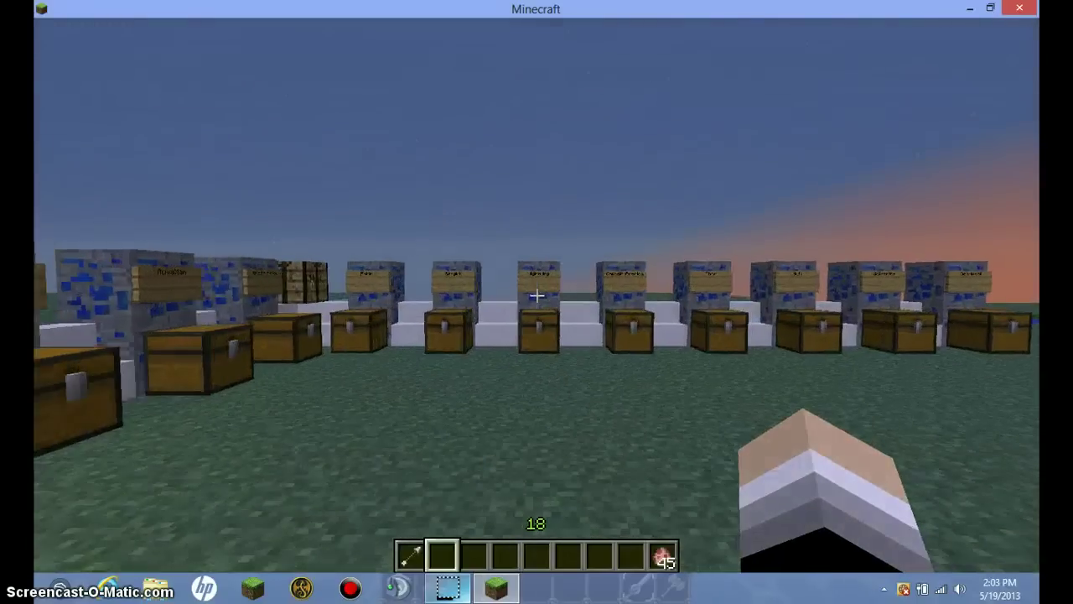
pyautogui.press('w')
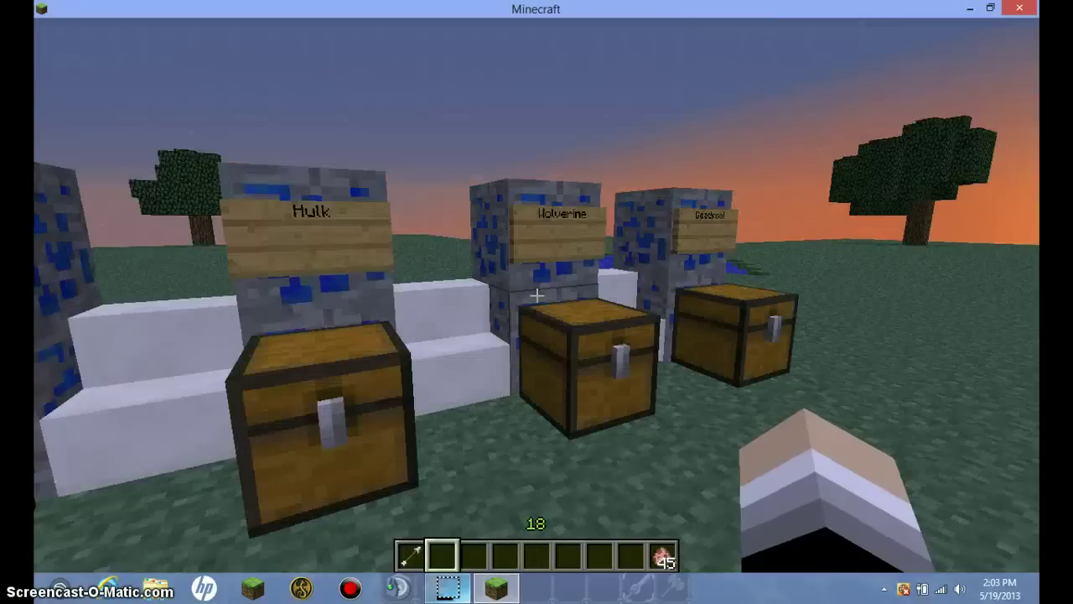
# Cross the field to the white and blue pillars and view the chests numbered 1st to 5th
pyautogui.press('w')
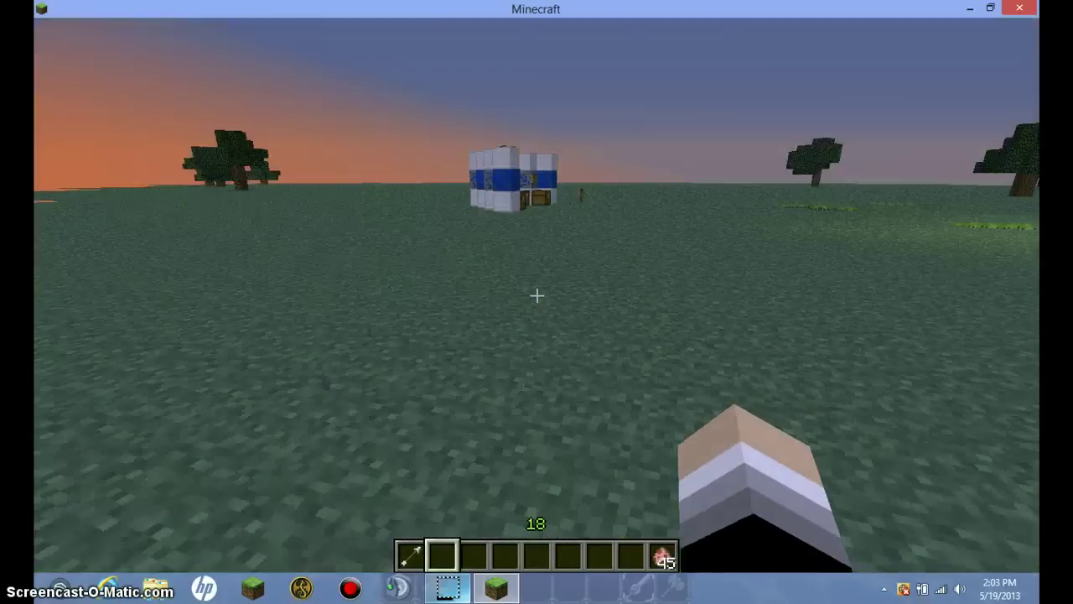
pyautogui.press('w')
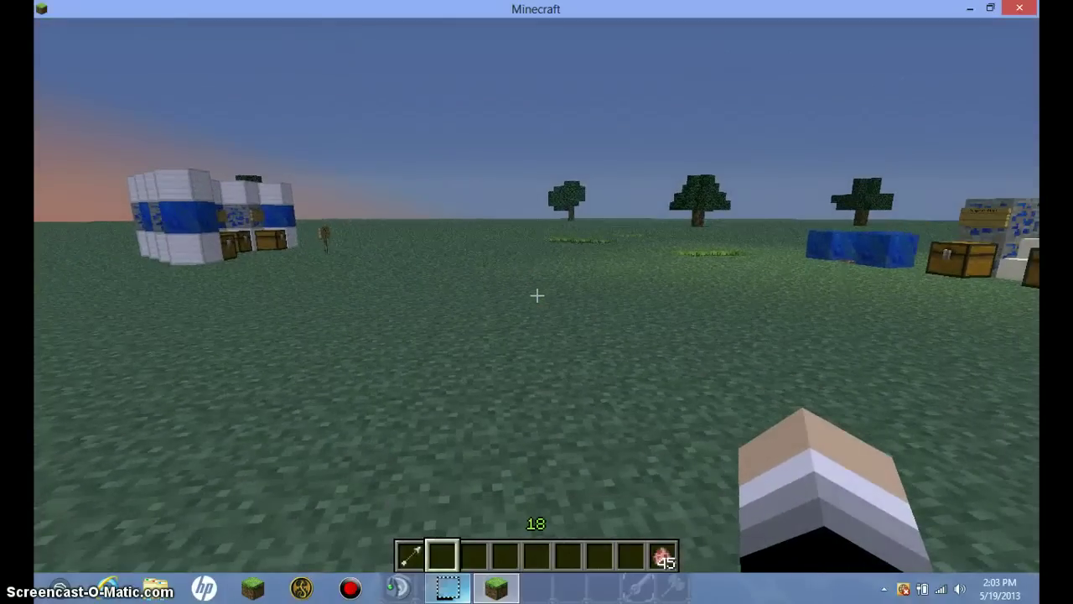
pyautogui.press('w')
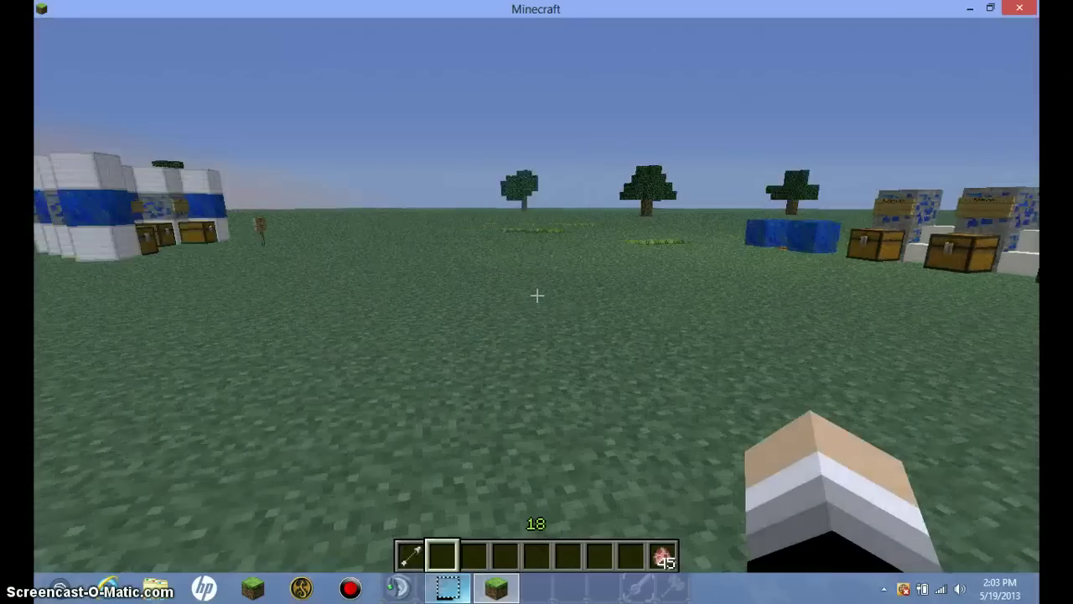
pyautogui.press('w')
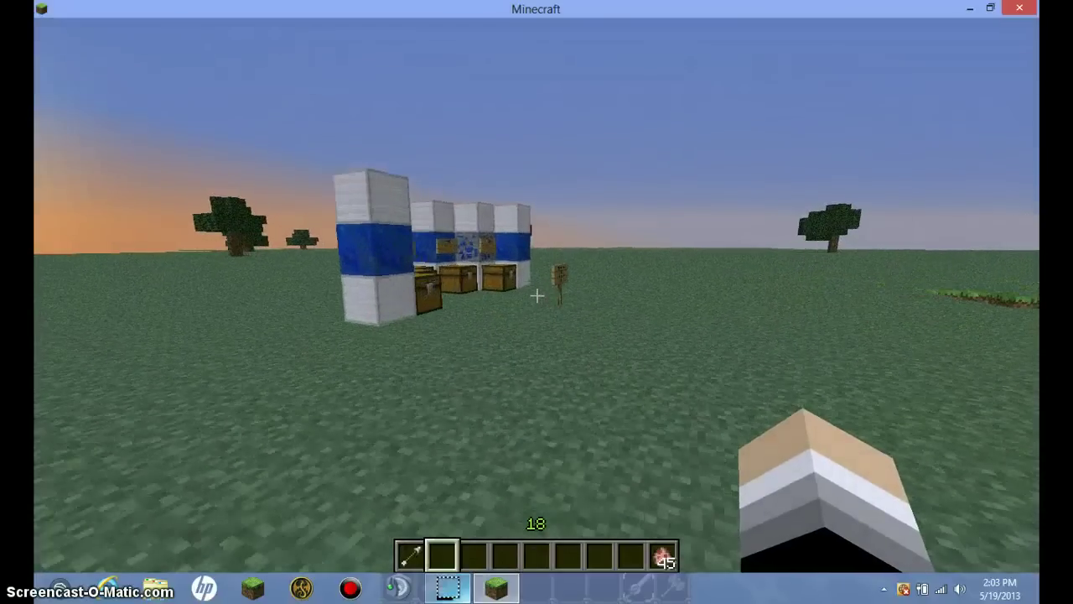
pyautogui.press('w')
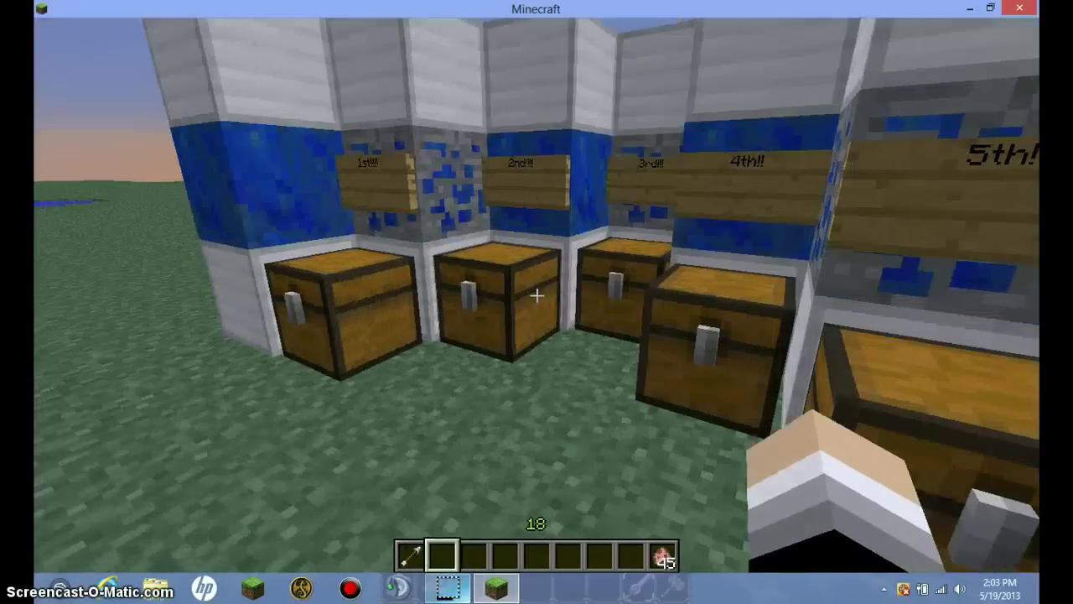
# Leave the singleplayer world for the title screen and close the game
pyautogui.press('s')
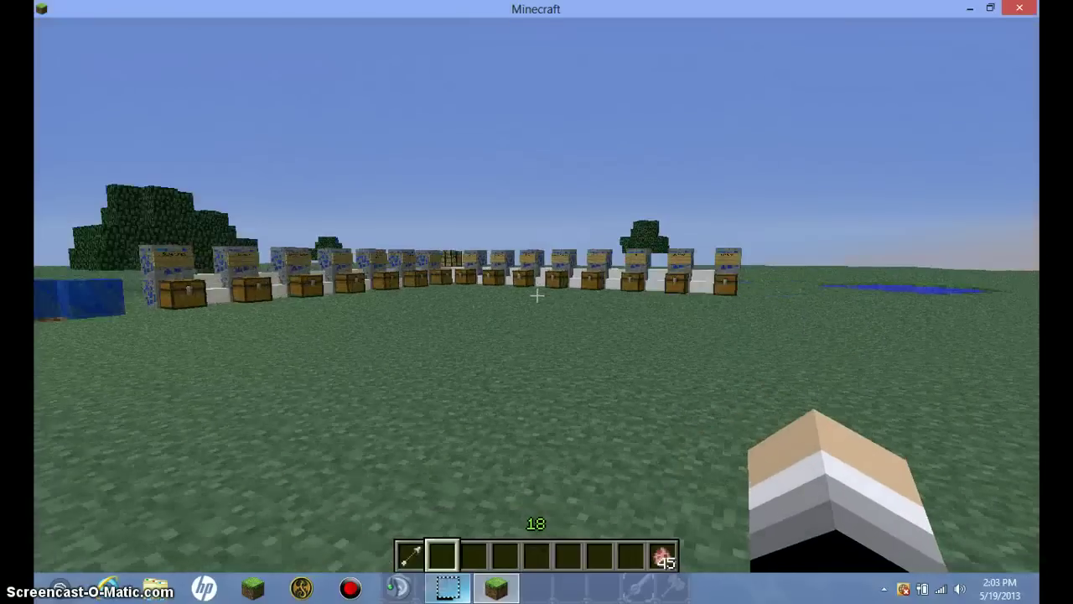
pyautogui.press('w')
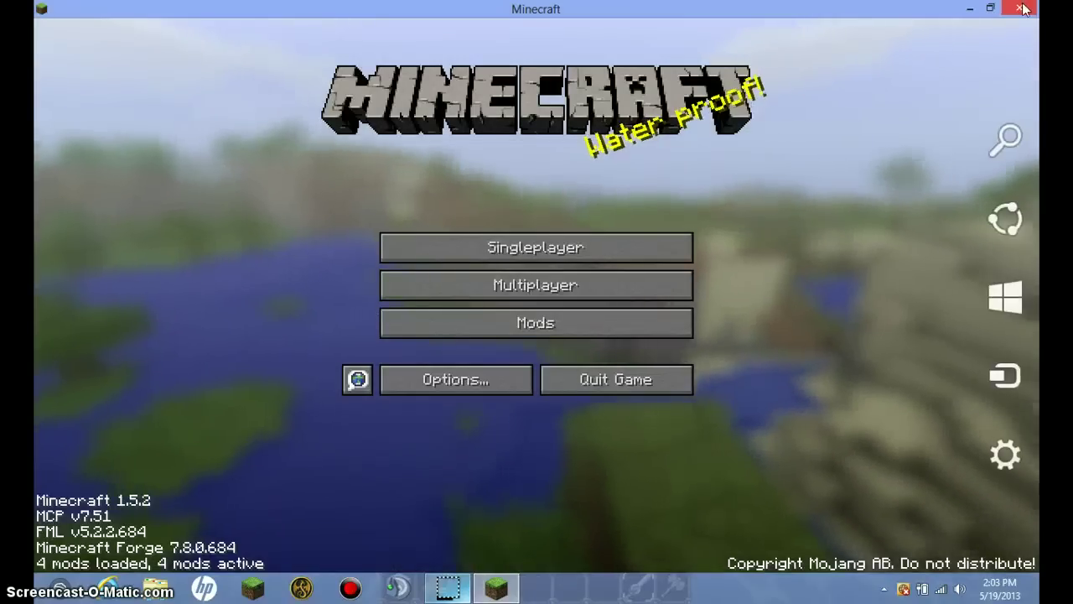
pyautogui.click(1024, 8)
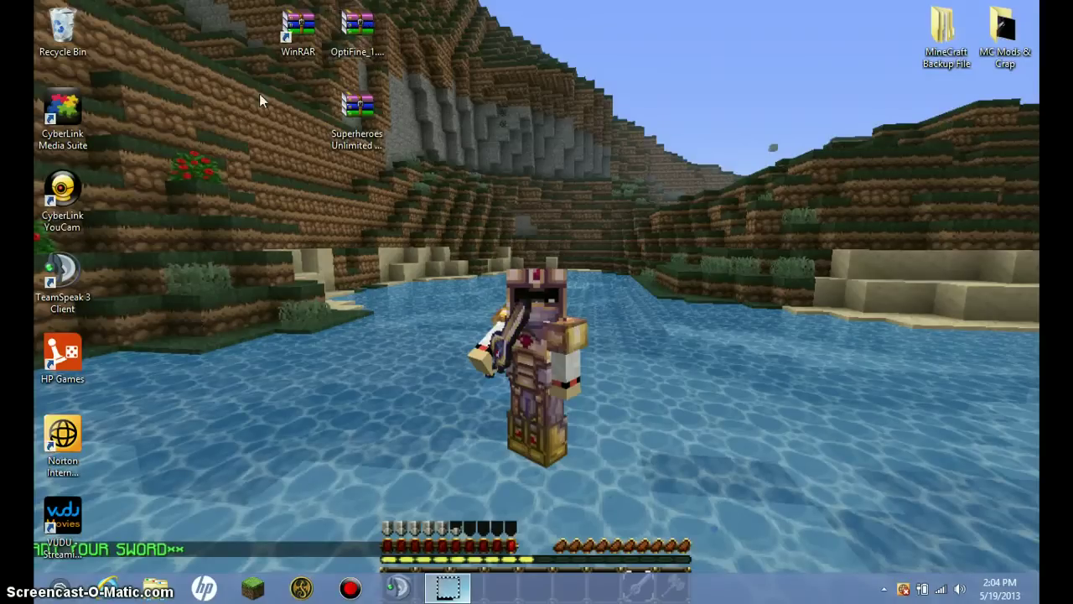
# Open minecraft.jar from AppData\Roaming\.minecraft\bin in WinRAR and dock its window on the right half of the screen
pyautogui.doubleClick(292, 30)
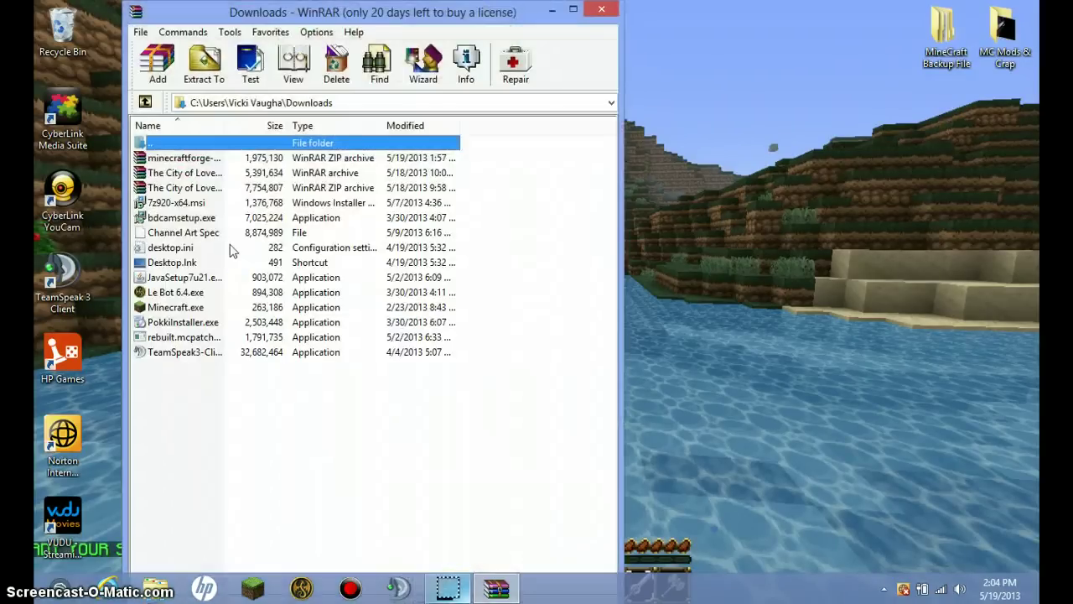
pyautogui.moveTo(470, 12); pyautogui.dragTo(381, 12)
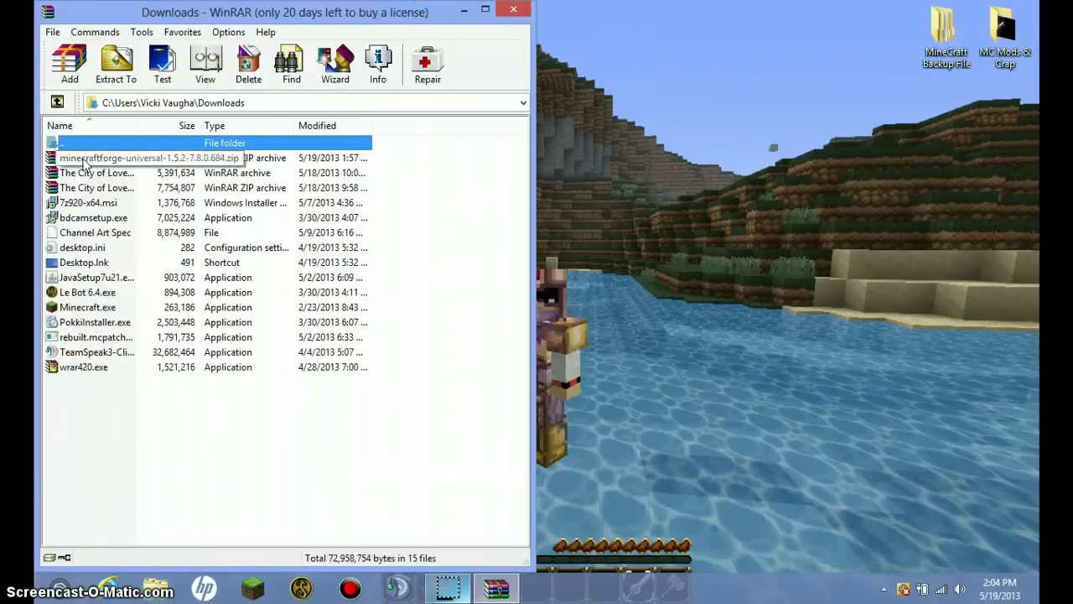
pyautogui.click(57, 102)
pyautogui.doubleClick(120, 158)
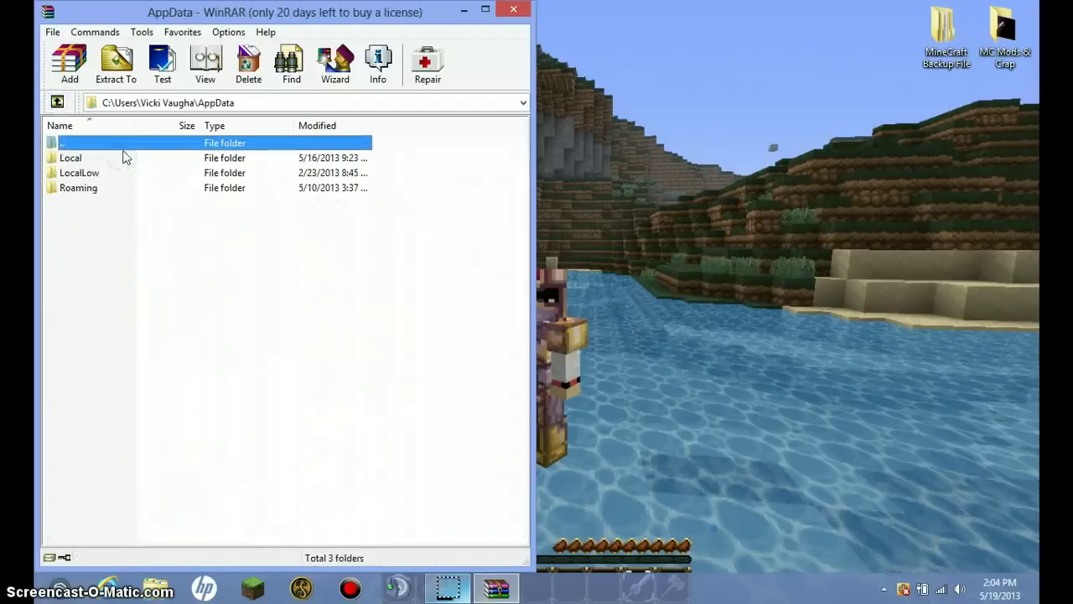
pyautogui.doubleClick(113, 188)
pyautogui.doubleClick(128, 158)
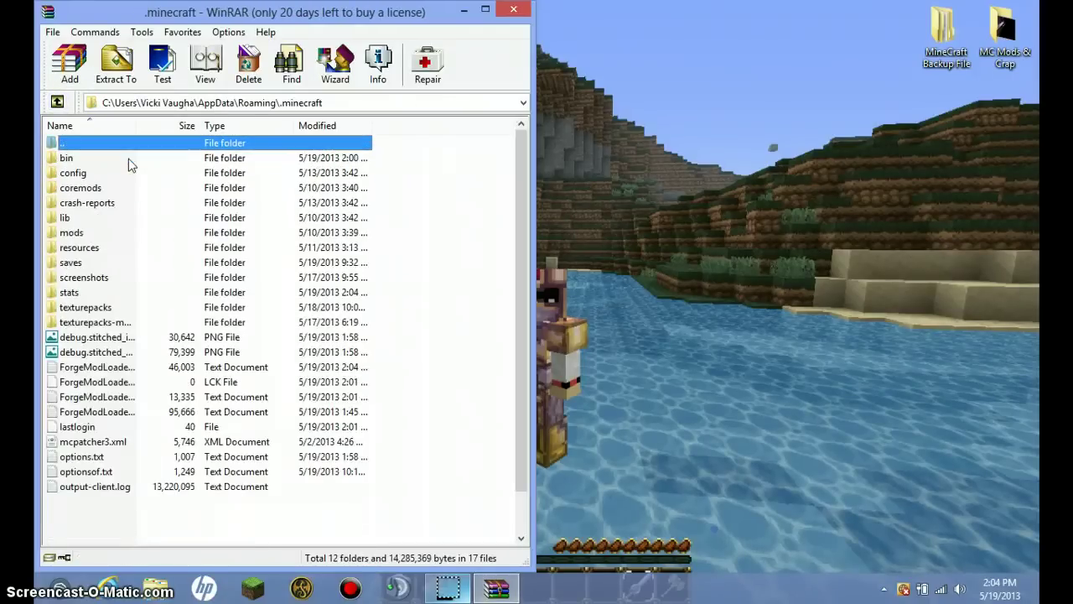
pyautogui.doubleClick(67, 158)
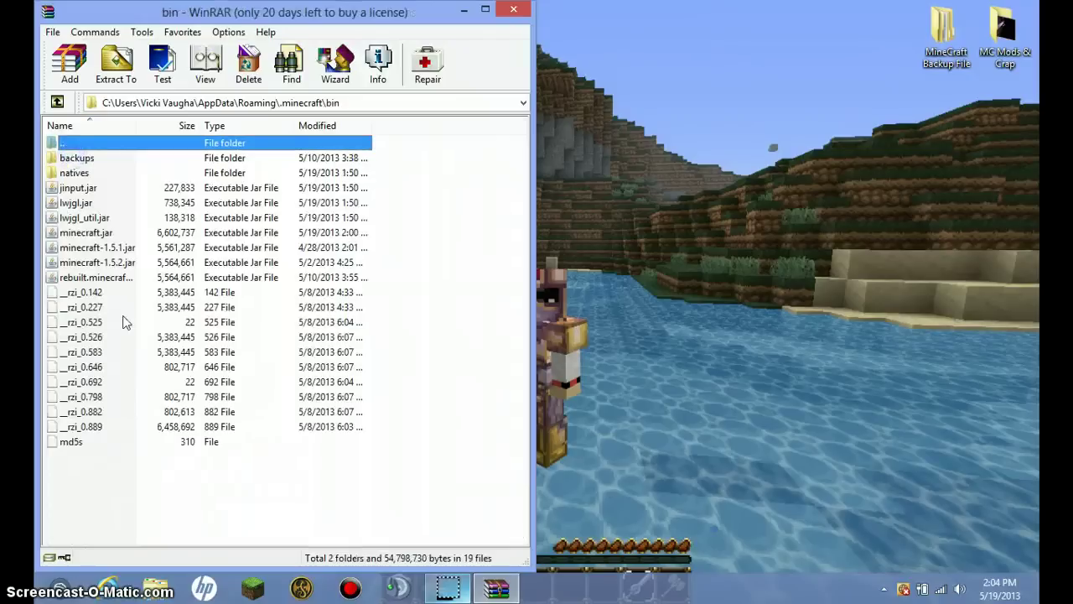
pyautogui.doubleClick(107, 233)
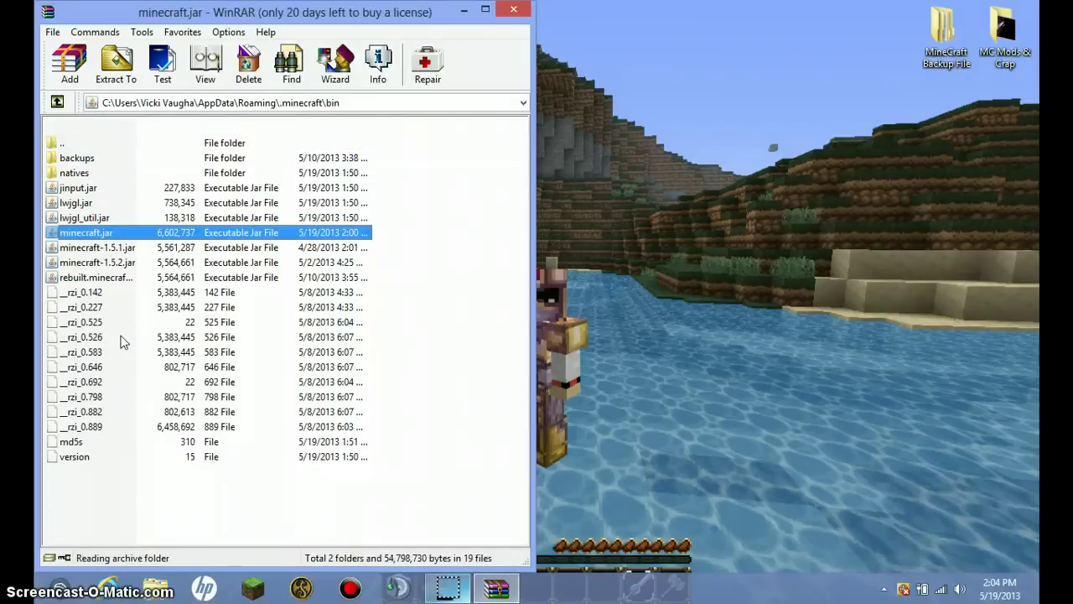
pyautogui.moveTo(292, 12); pyautogui.dragTo(794, 10)
pyautogui.click(591, 327)
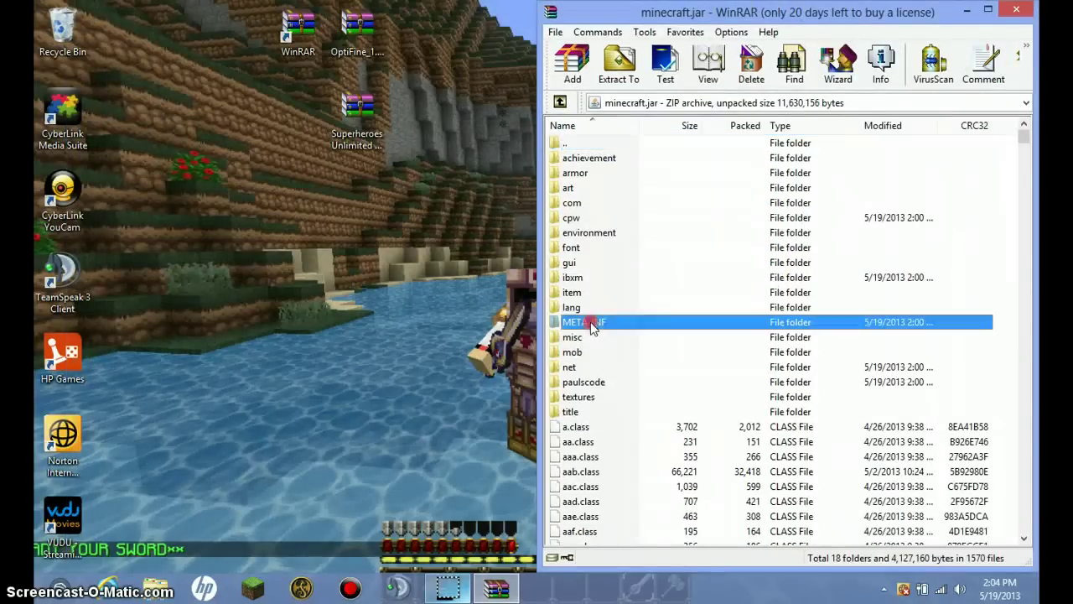
pyautogui.rightClick(591, 327)
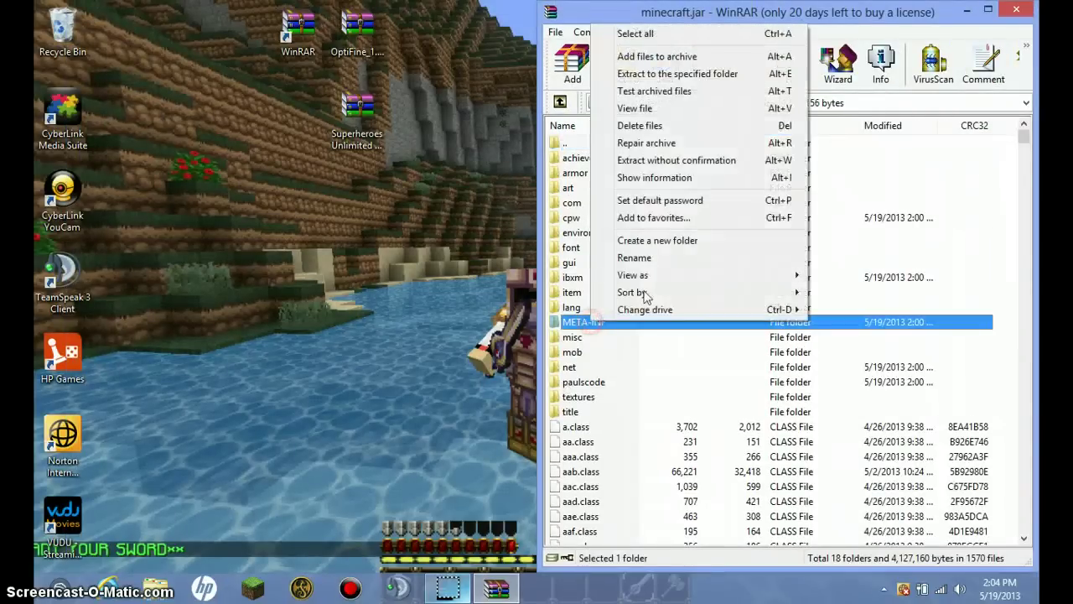
pyautogui.click(334, 279)
# Open the desktop archive OptiFine_1.5.2_HD_U_D2.zip and dock its window beside minecraft.jar
pyautogui.click(363, 49)
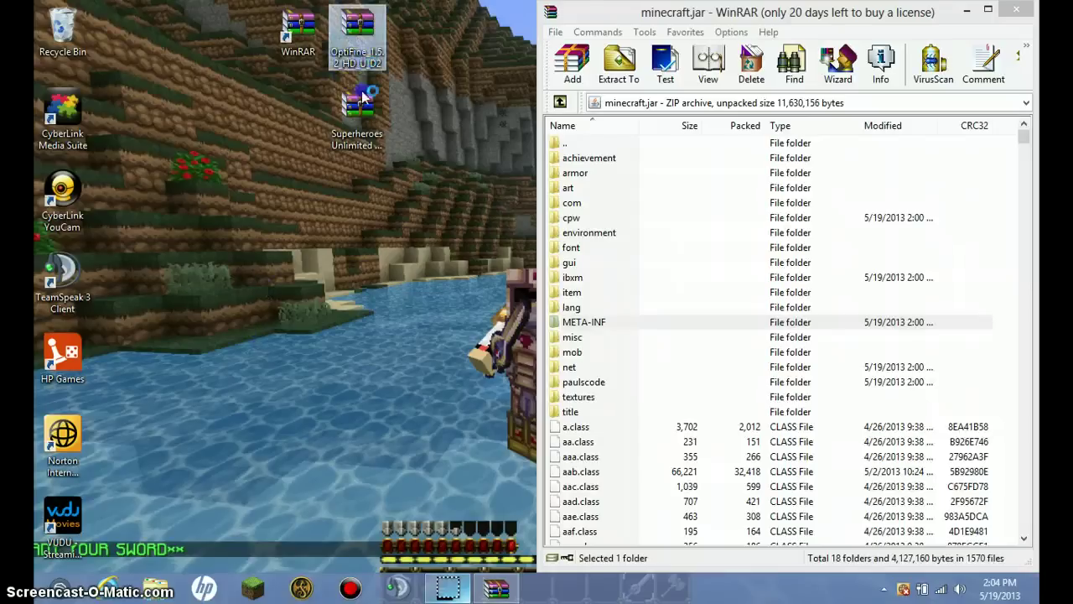
pyautogui.doubleClick(357, 35)
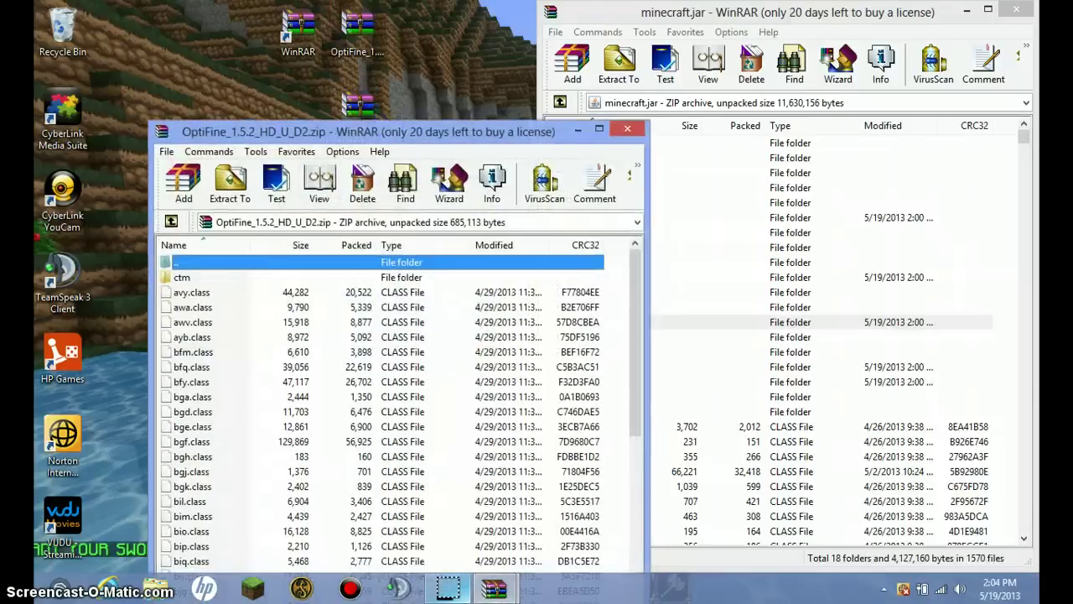
pyautogui.press('super+Left')
# Add all files of the OptiFine archive to minecraft.jar with the default archive settings and close both archive windows
pyautogui.rightClick(59, 158)
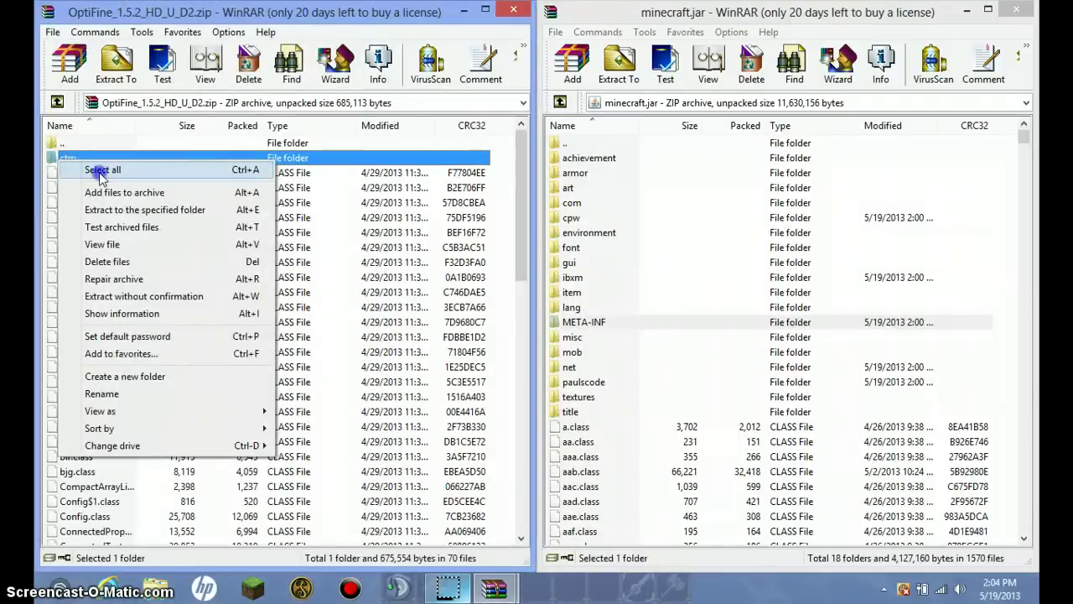
pyautogui.click(100, 175)
pyautogui.moveTo(190, 279); pyautogui.dragTo(1004, 318)
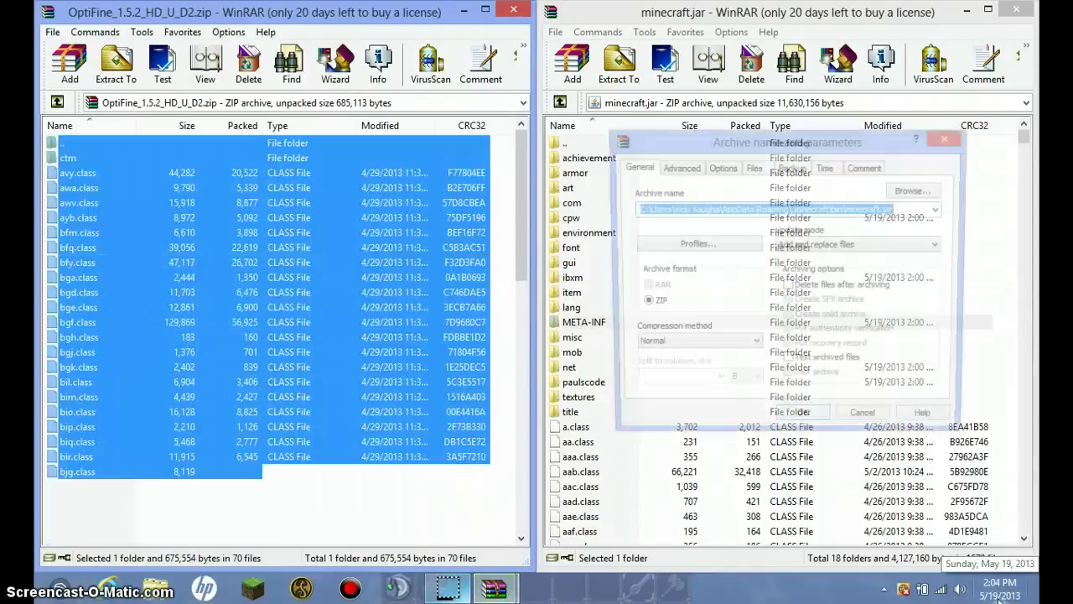
pyautogui.click(801, 413)
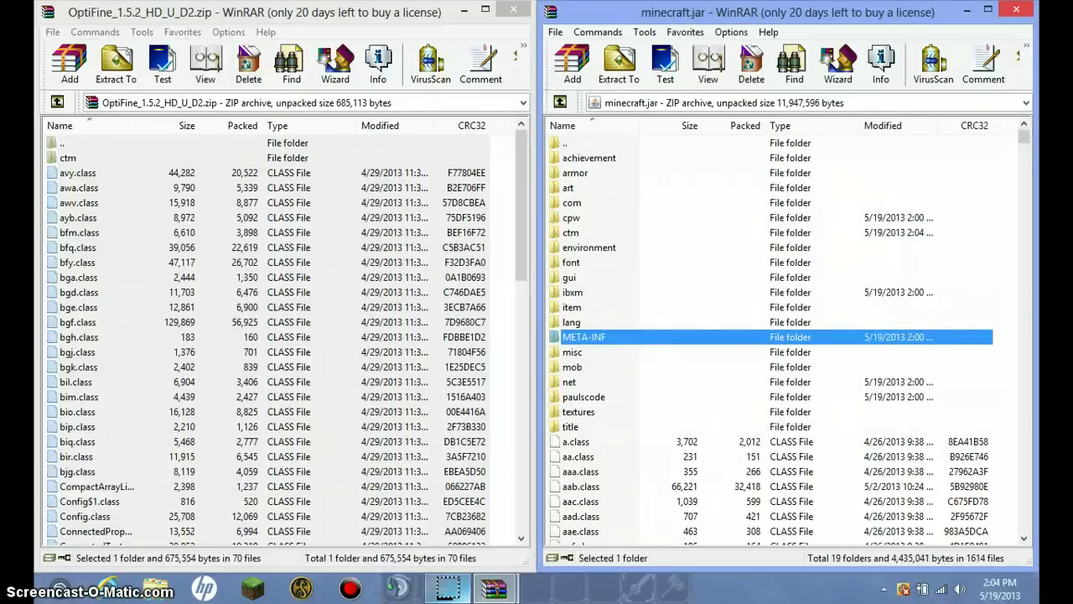
pyautogui.click(1023, 10)
pyautogui.click(513, 9)
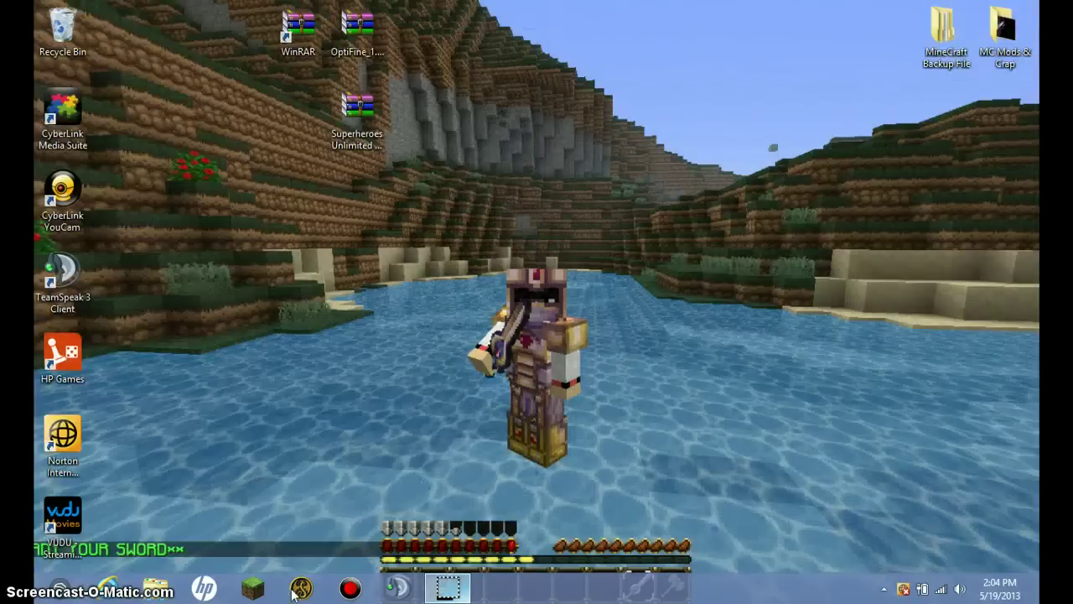
# Start the Minecraft Launcher, log in with the remembered account, and maximize the game window
pyautogui.click(266, 597)
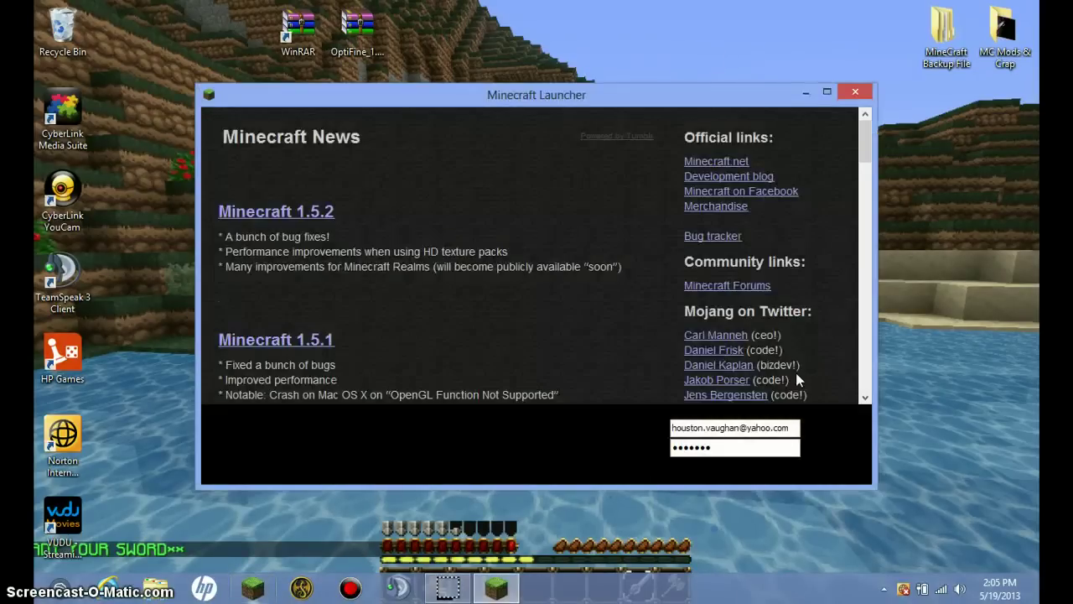
pyautogui.click(835, 445)
pyautogui.click(827, 91)
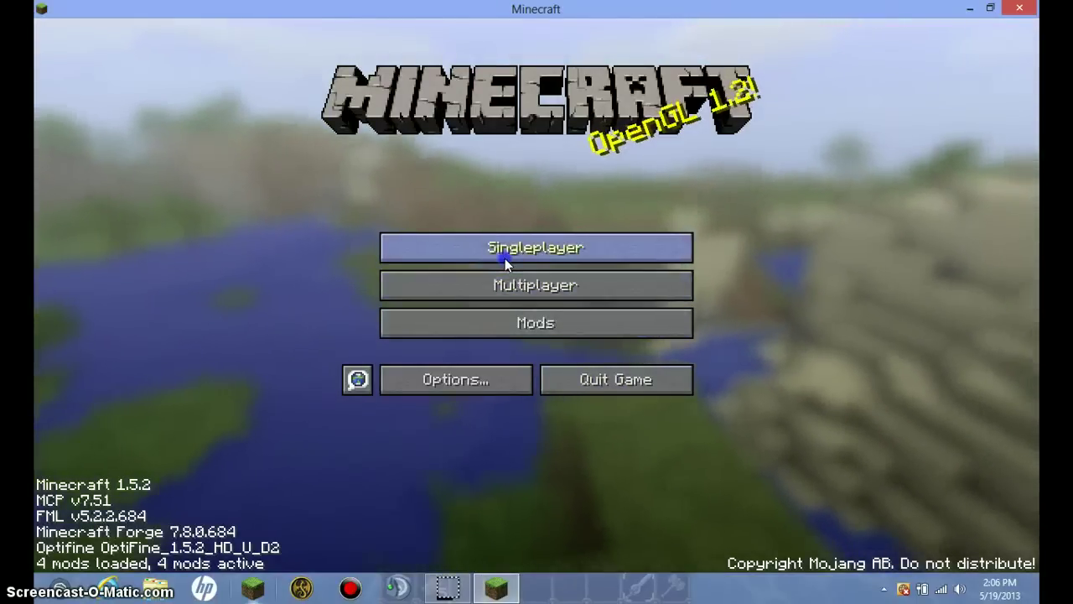
# Load the singleplayer world "Super Heroes Unlimited Mod :)" and resume play from the pause screen
pyautogui.click(505, 258)
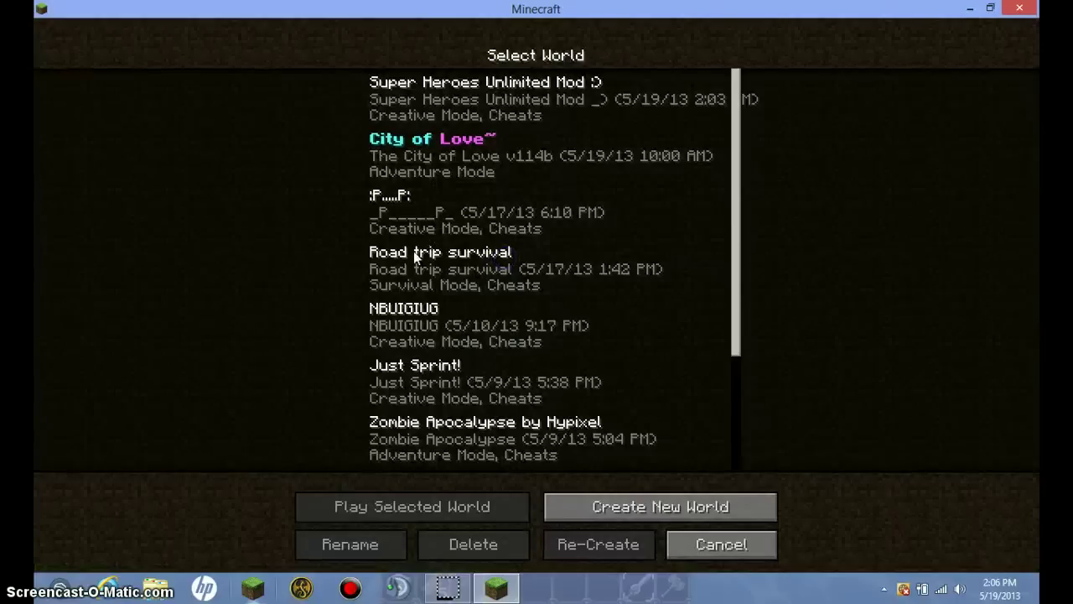
pyautogui.click(521, 98)
pyautogui.click(395, 503)
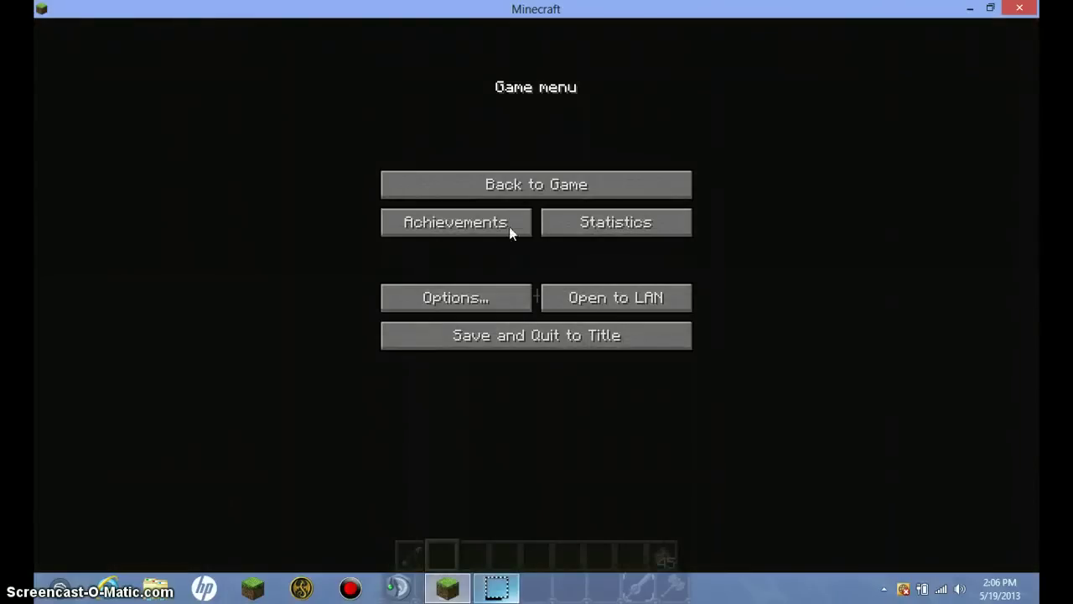
pyautogui.click(534, 196)
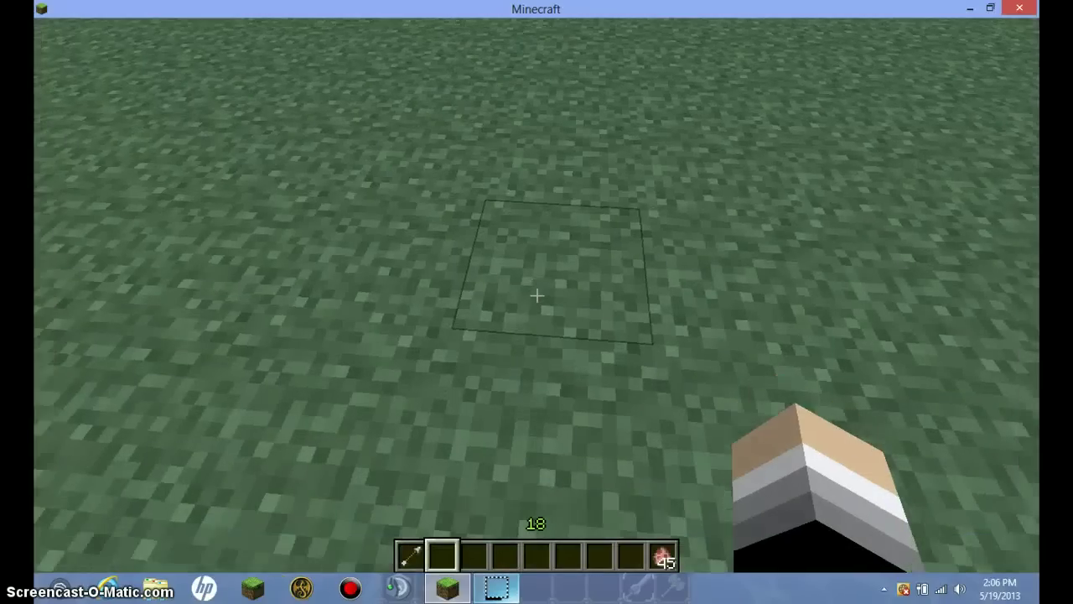
# Open the game's video settings and set Performance to MaxFPS
pyautogui.press('Escape')
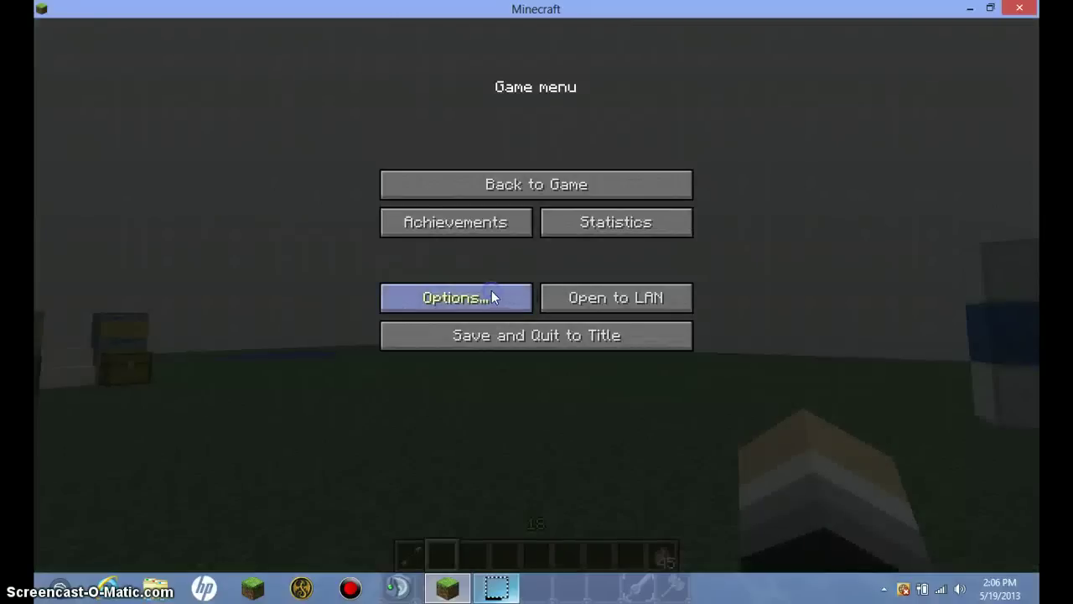
pyautogui.click(493, 295)
pyautogui.click(469, 263)
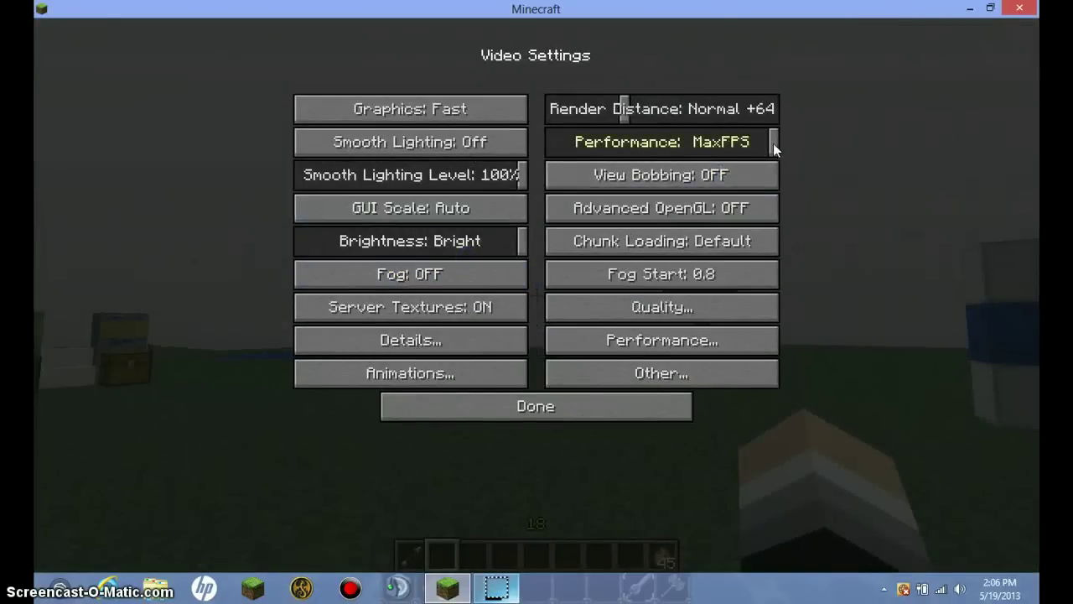
pyautogui.moveTo(773, 143); pyautogui.dragTo(946, 149)
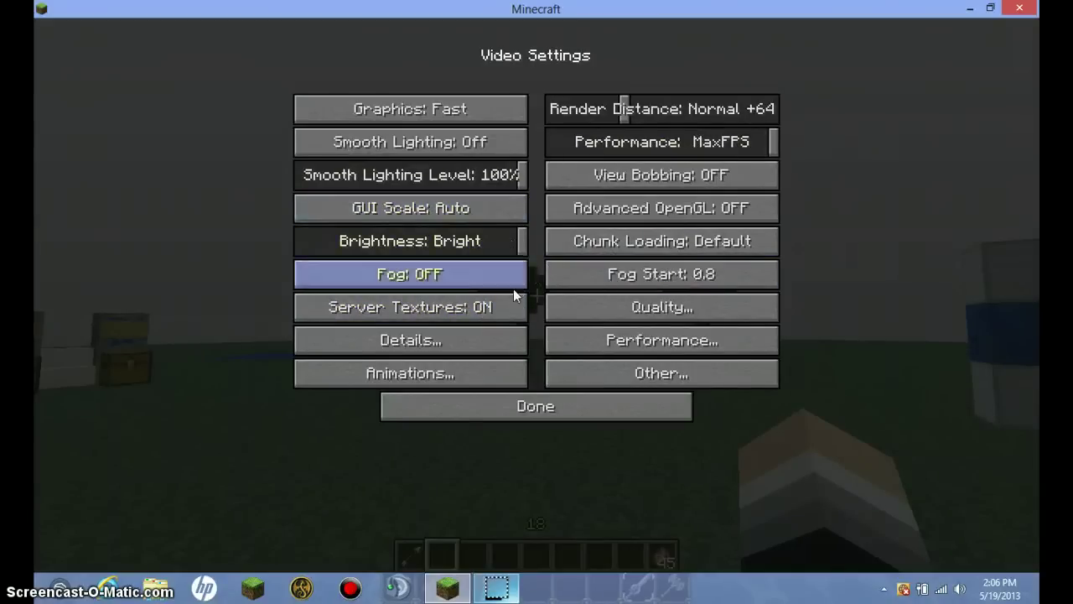
# Cycle the Dropped Items detail setting through Default back to Fast and return to the video settings
pyautogui.click(449, 339)
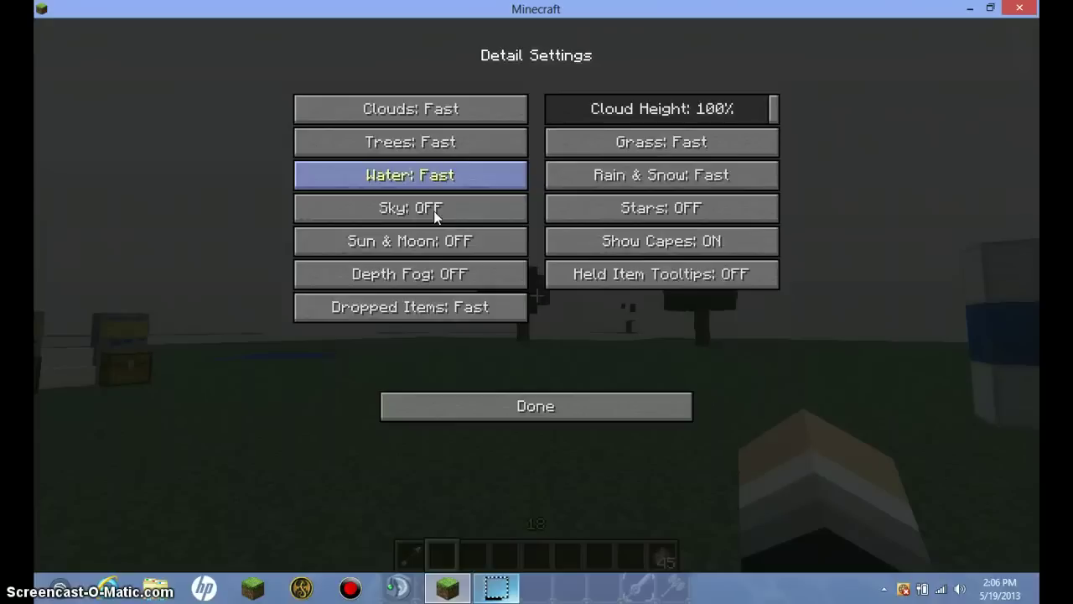
pyautogui.click(461, 309)
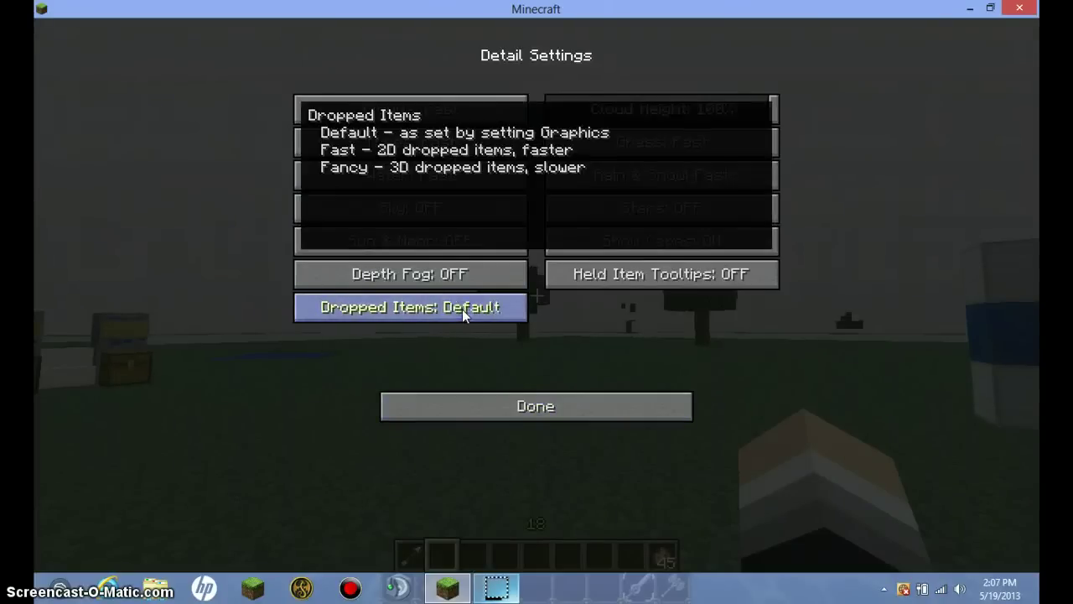
pyautogui.click(462, 308)
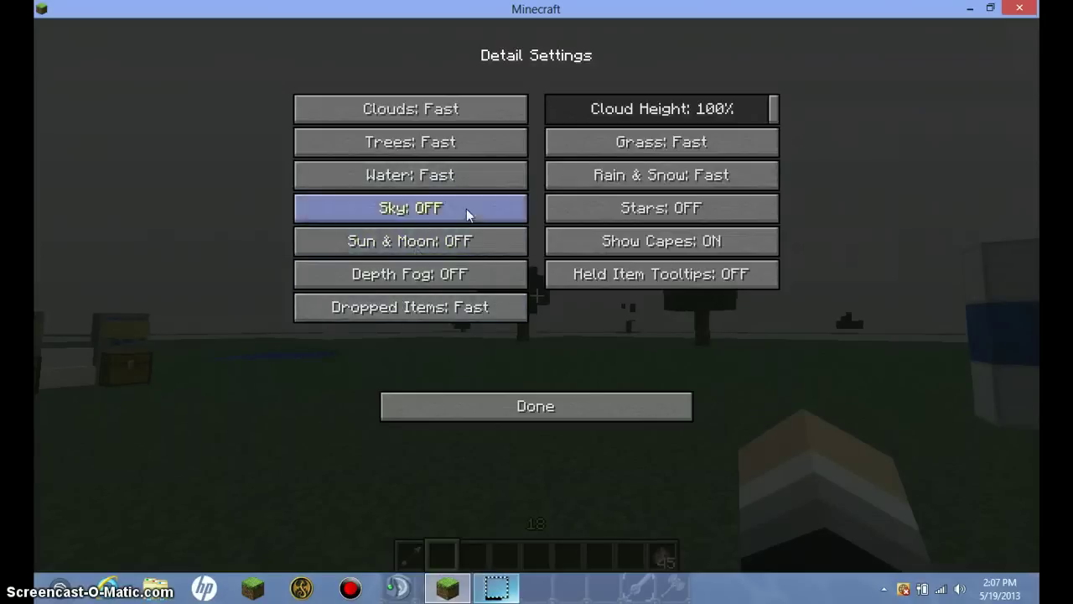
pyautogui.click(507, 411)
# Review the OptiFine animation settings, close all option screens and return to the game world
pyautogui.click(361, 378)
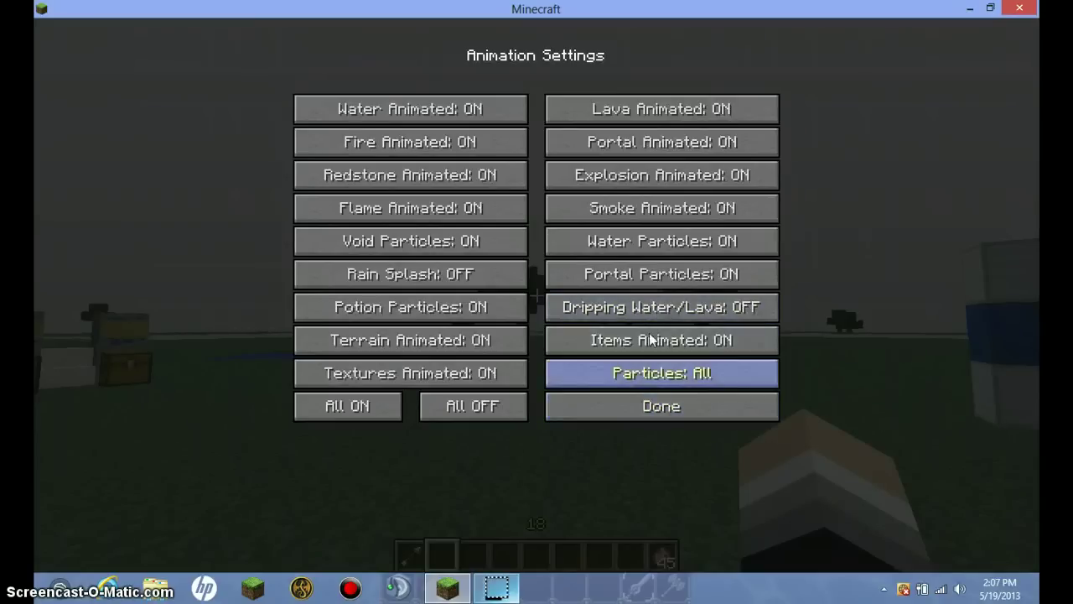
pyautogui.click(653, 417)
pyautogui.click(516, 420)
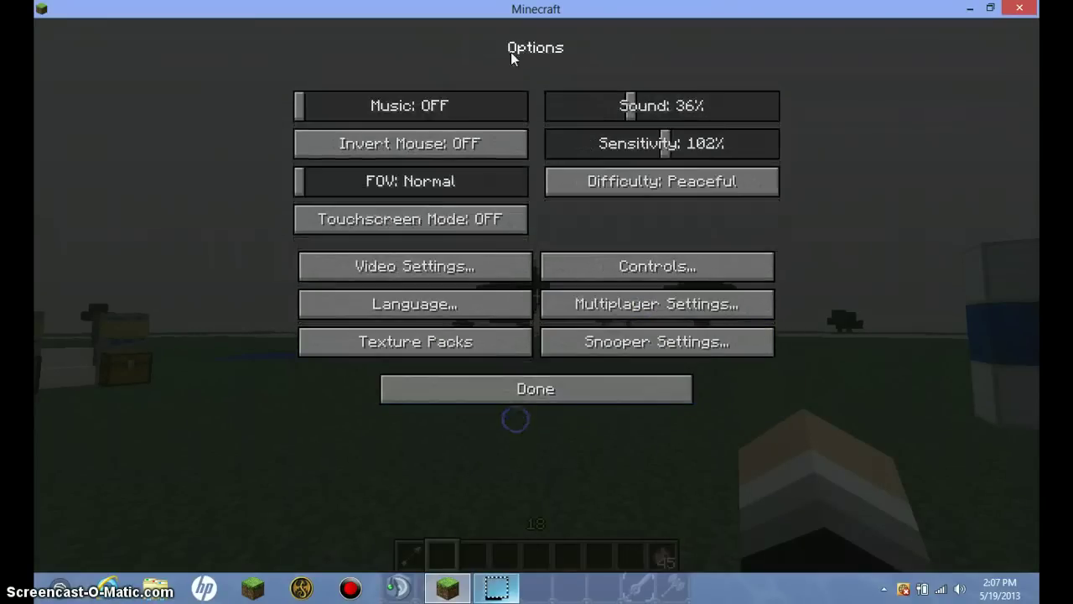
pyautogui.click(523, 396)
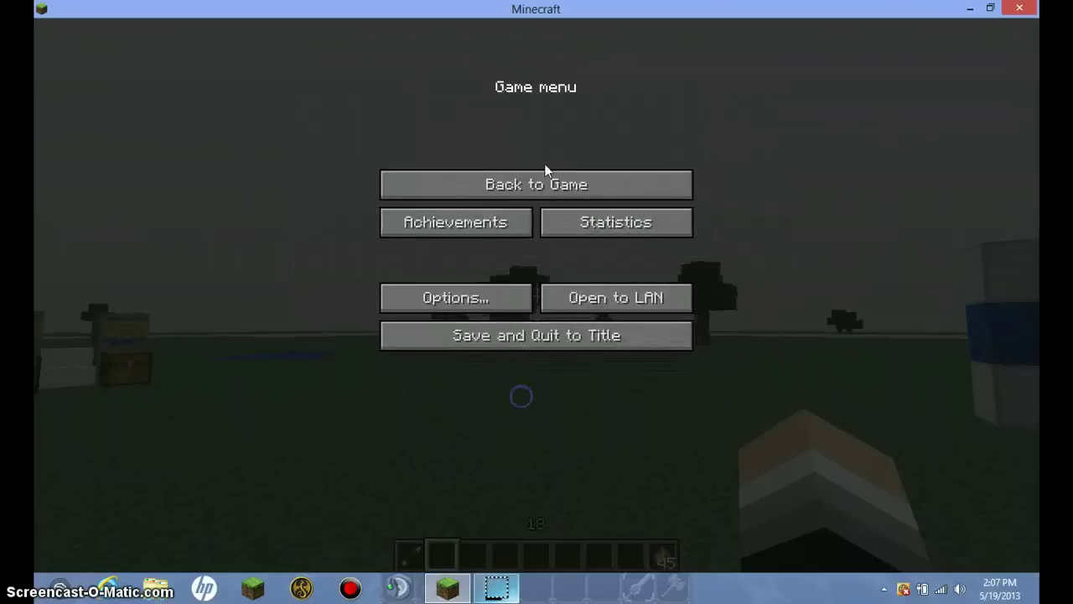
pyautogui.click(545, 186)
# Demonstrate OptiFine's zoom by magnifying the distant trees several times
pyautogui.press('c')
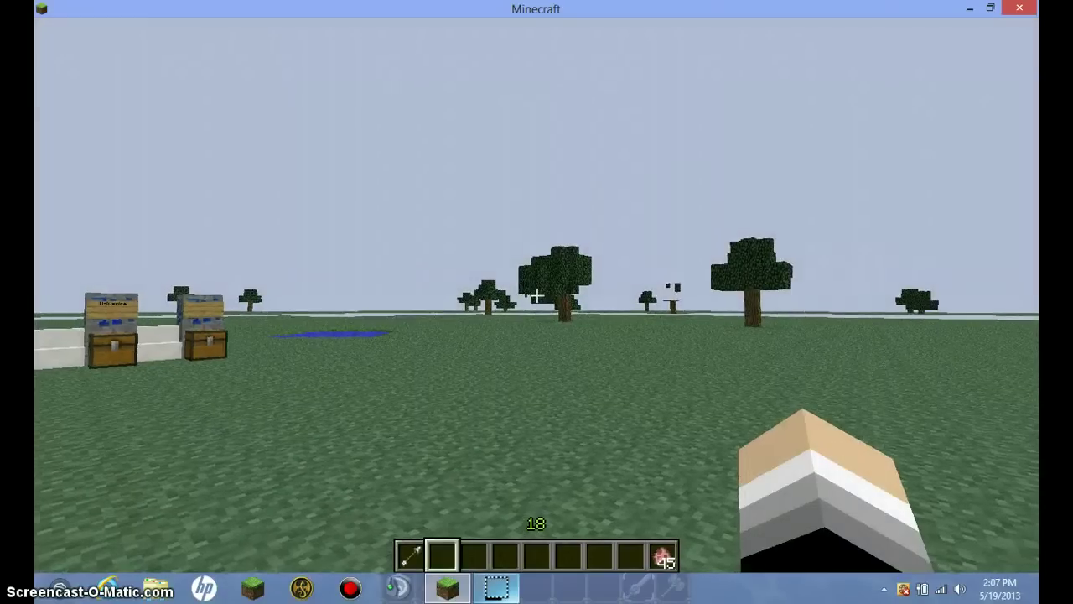
pyautogui.press('c')
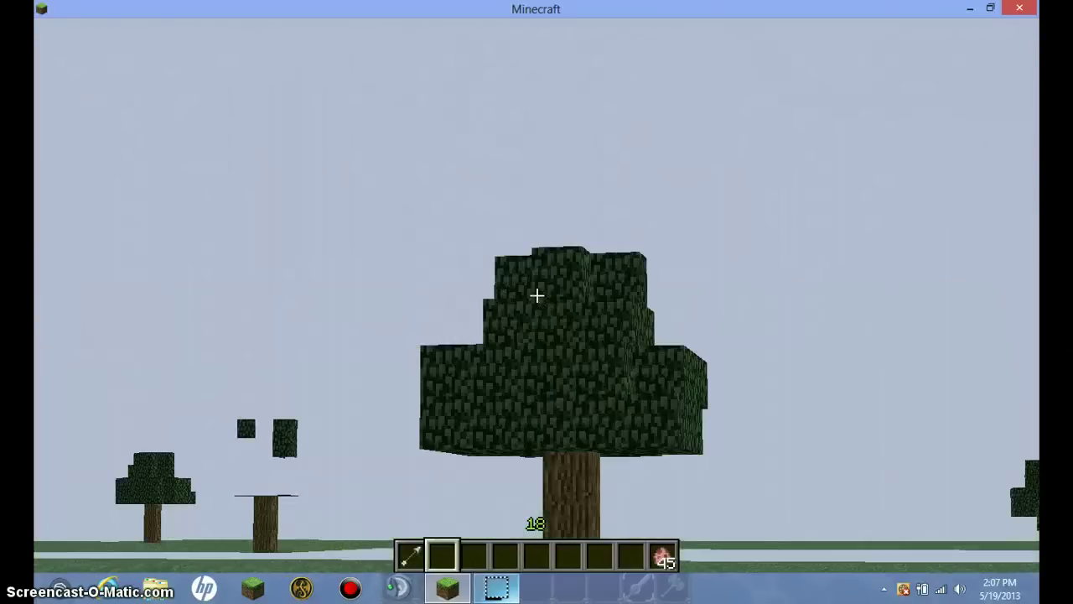
pyautogui.press('c')
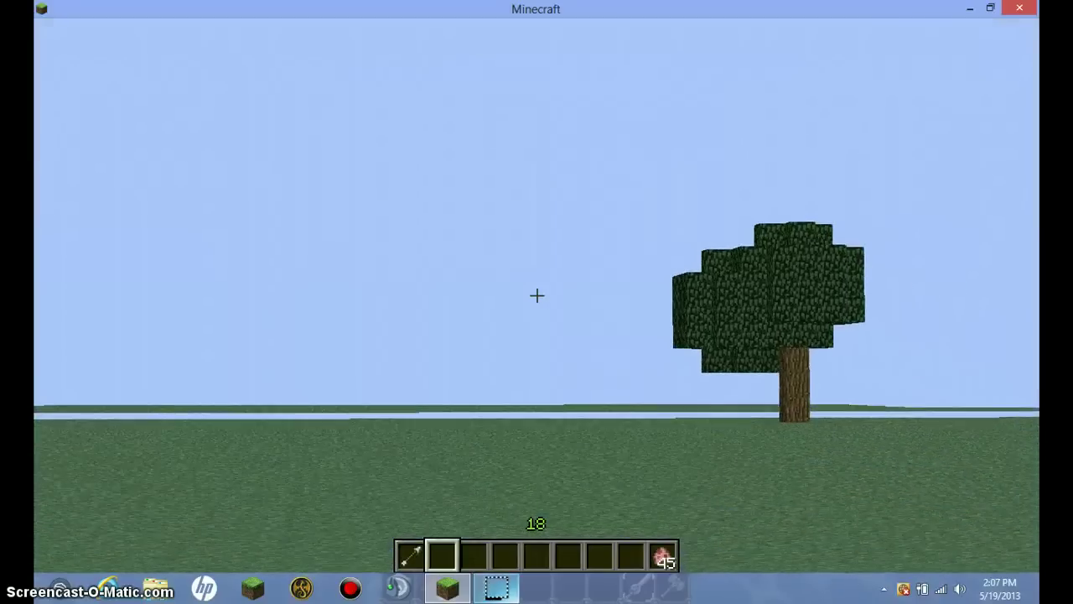
pyautogui.click(536, 295)
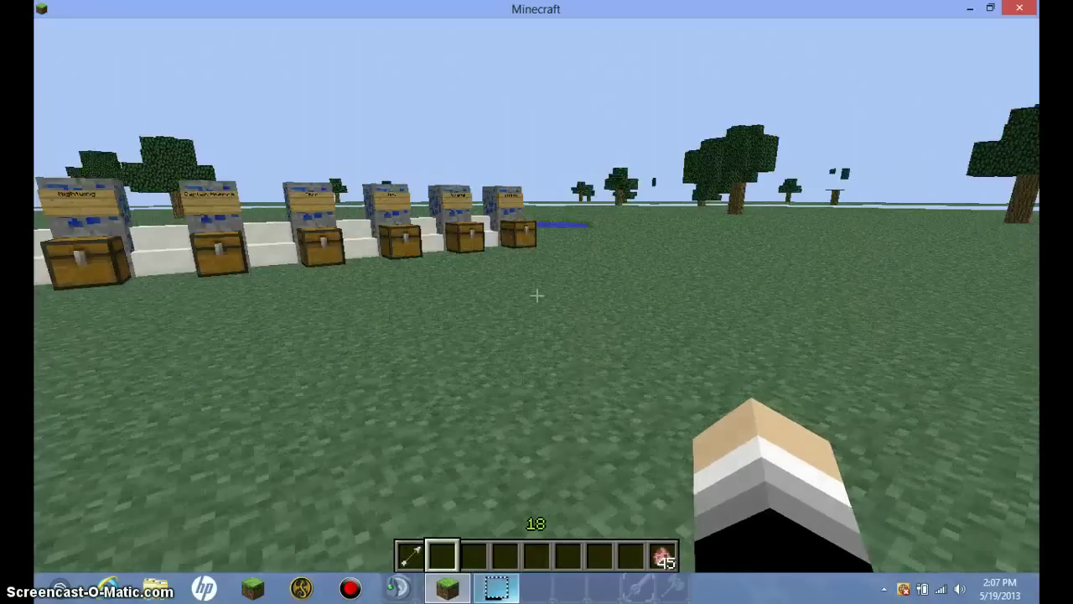
# Walk to the chest labelled Thor, take the hammer out of it and switch to the hammer's hotbar slot
pyautogui.press('w')
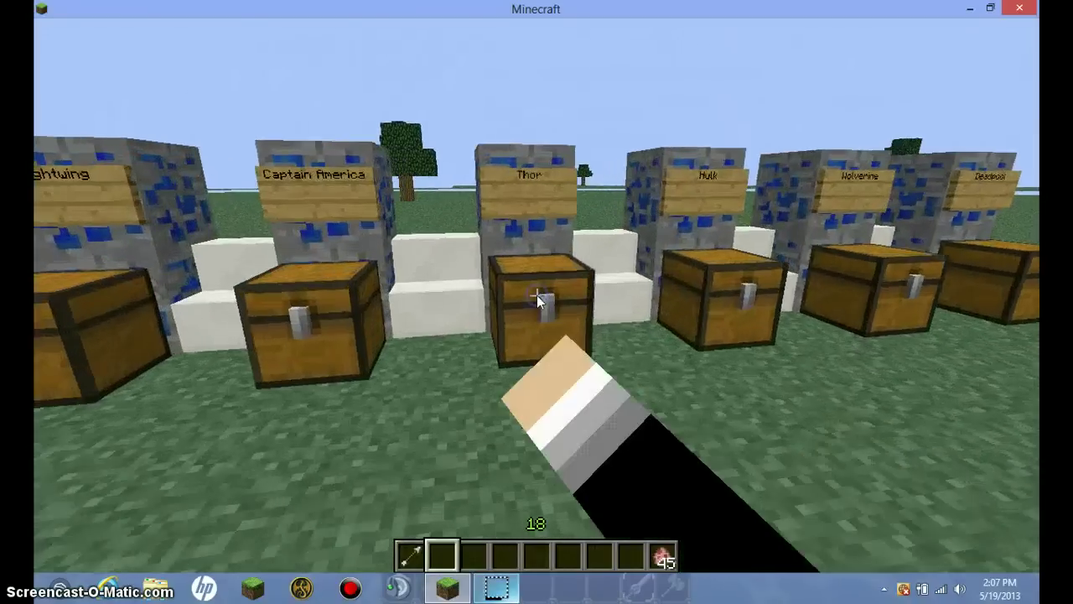
pyautogui.rightClick(537, 295)
pyautogui.press('e')
pyautogui.scroll(-6, 537, 302)
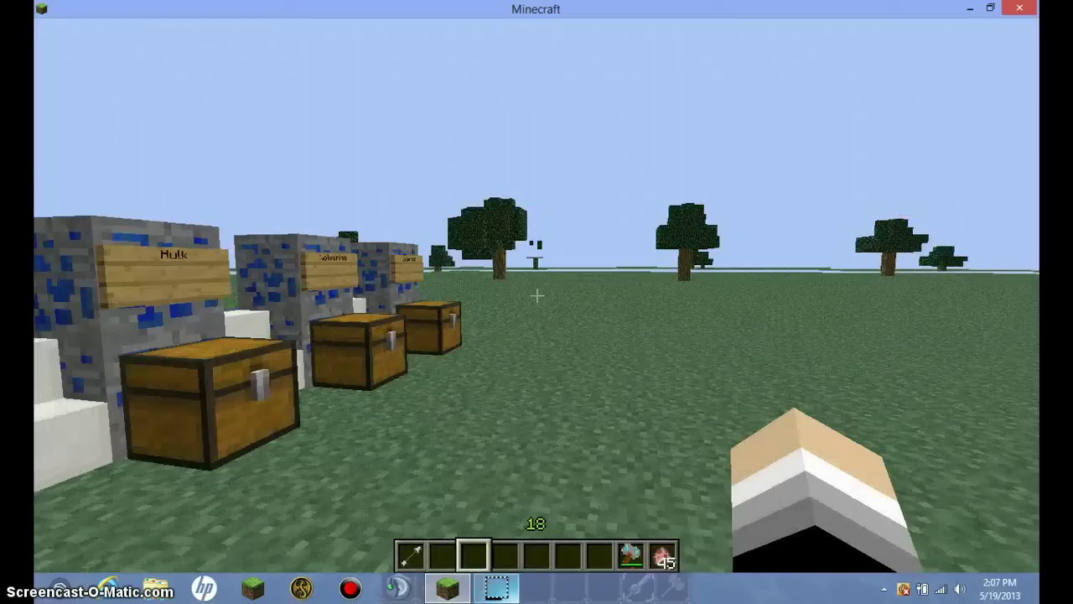
# Back away from the chests and use Thor's hammer repeatedly while aiming at a distant tree
pyautogui.press('s')
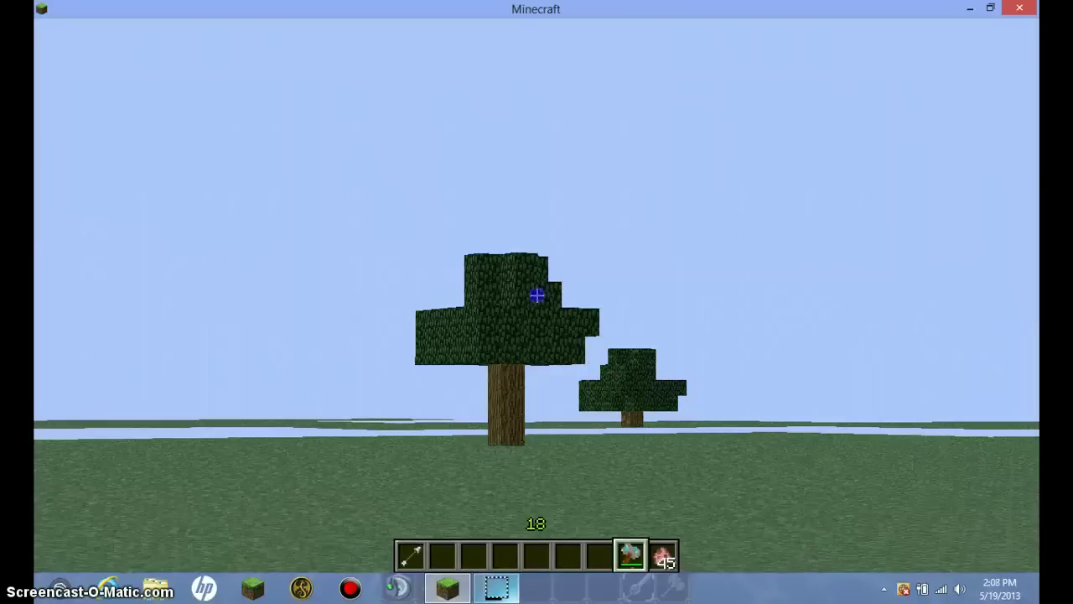
pyautogui.rightClick(537, 296)
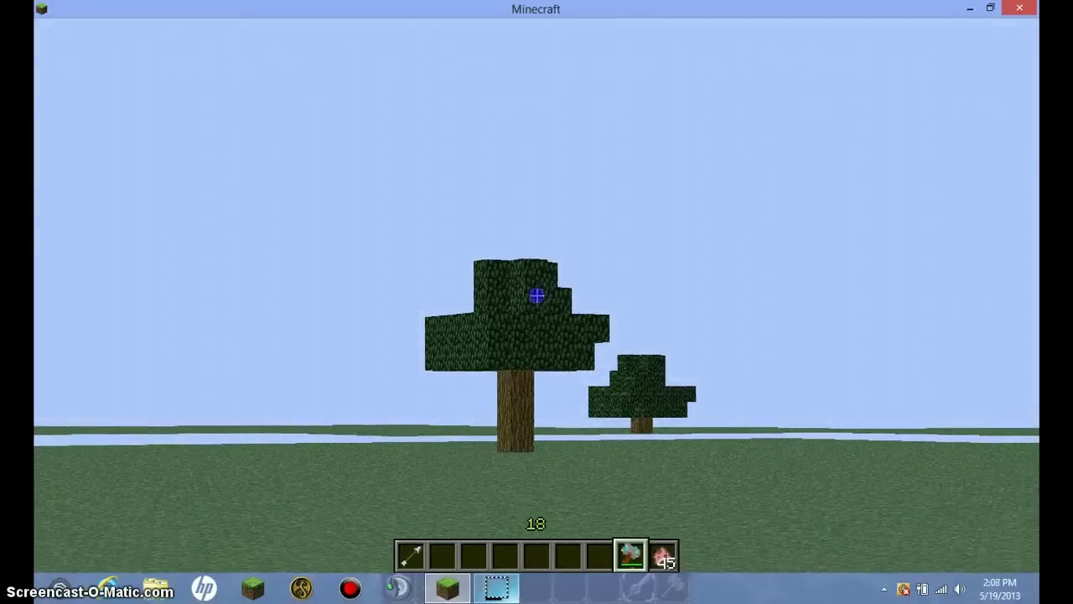
pyautogui.rightClick(536, 295)
pyautogui.rightClick(537, 295)
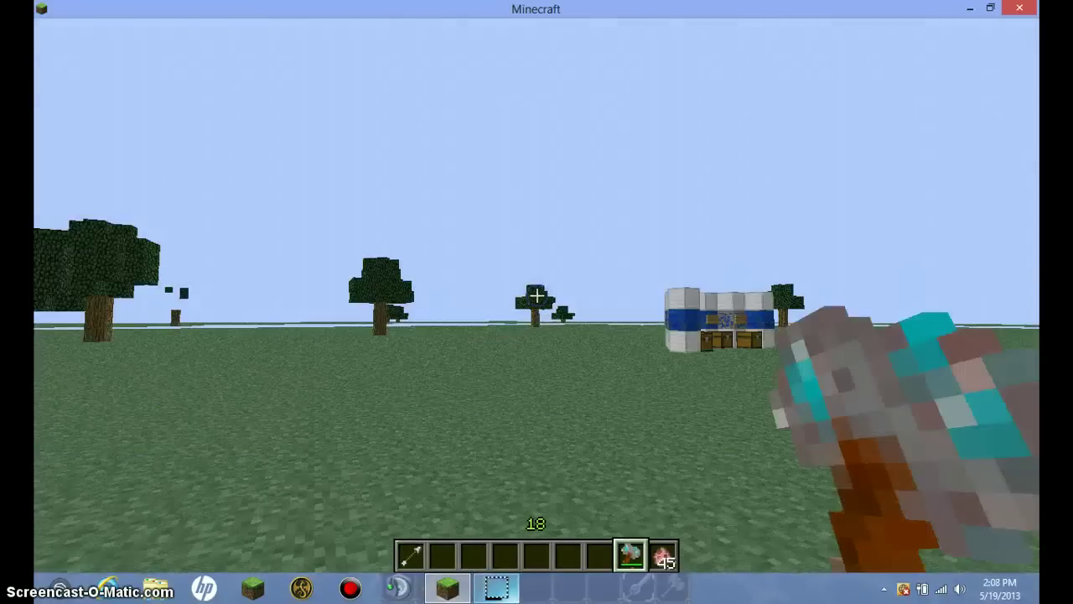
# Walk back to the Thor chest, put the hammer back in it and close the chest
pyautogui.press('w')
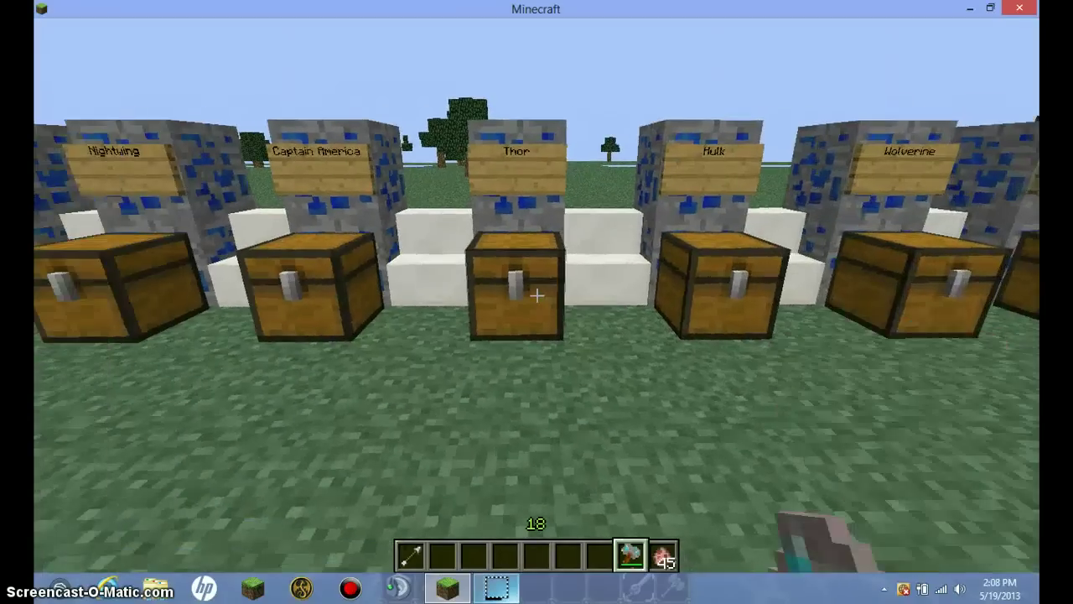
pyautogui.rightClick(537, 295)
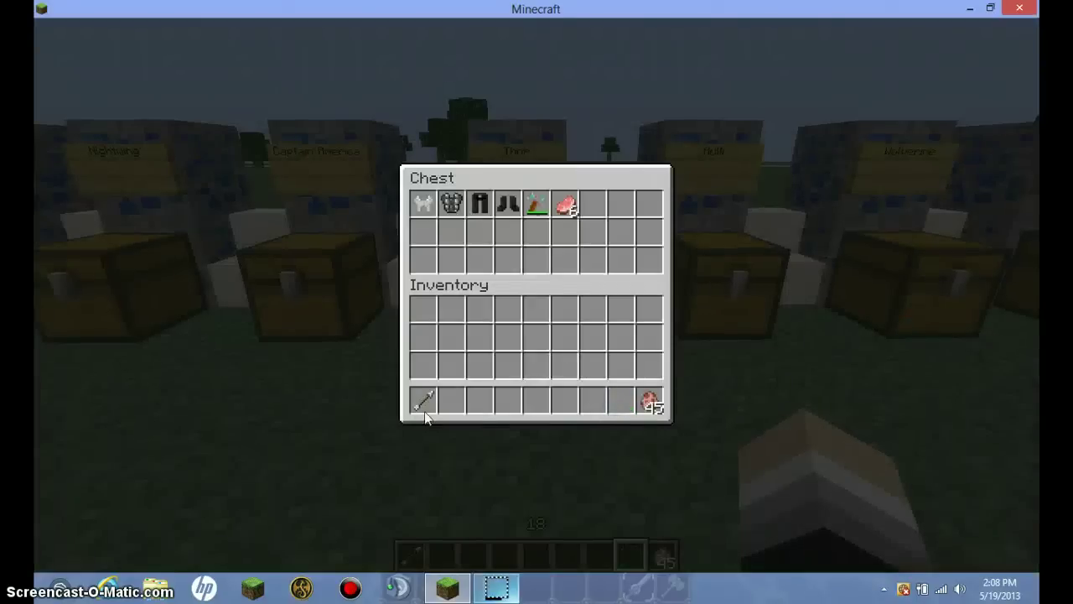
pyautogui.press('e')
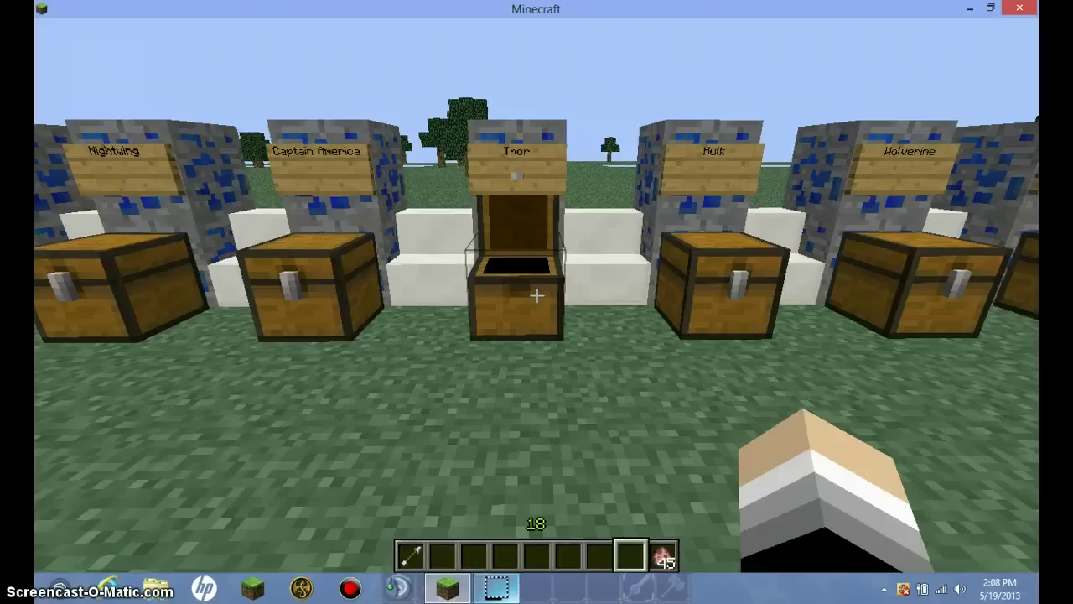